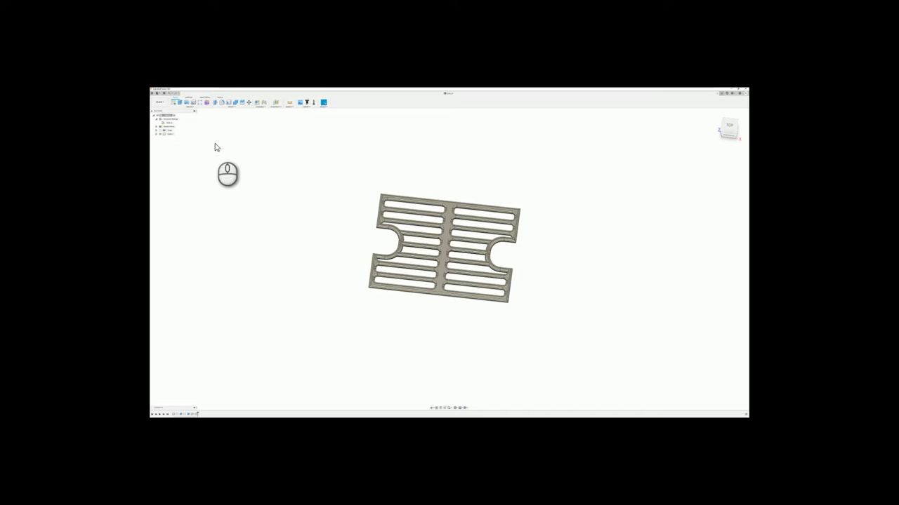
# - Create a new component under the top-level assembly and give it a name
pyautogui.rightClick(171, 118)
pyautogui.click(180, 116)
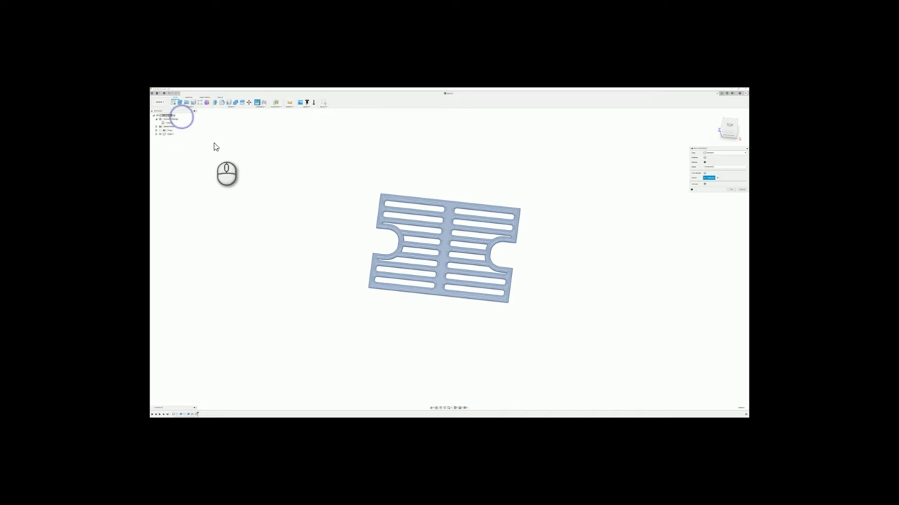
pyautogui.doubleClick(714, 167)
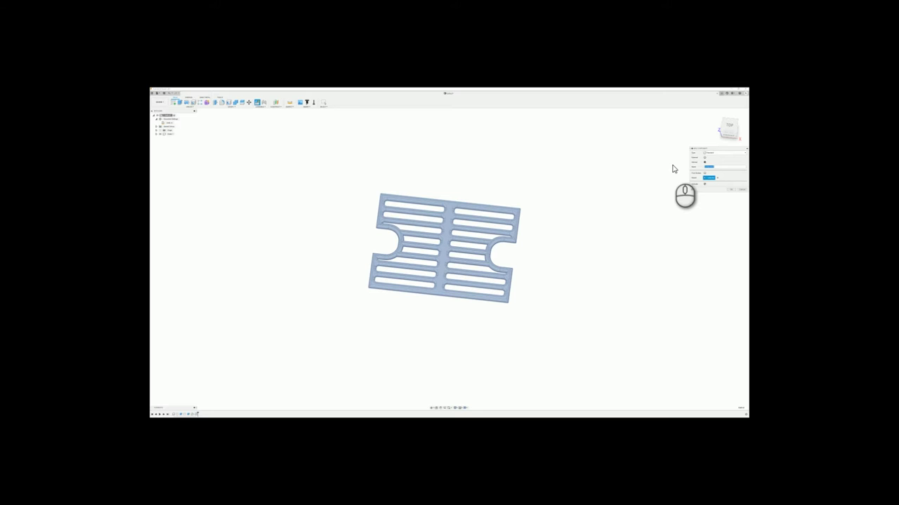
pyautogui.write('g')
pyautogui.press('Return')
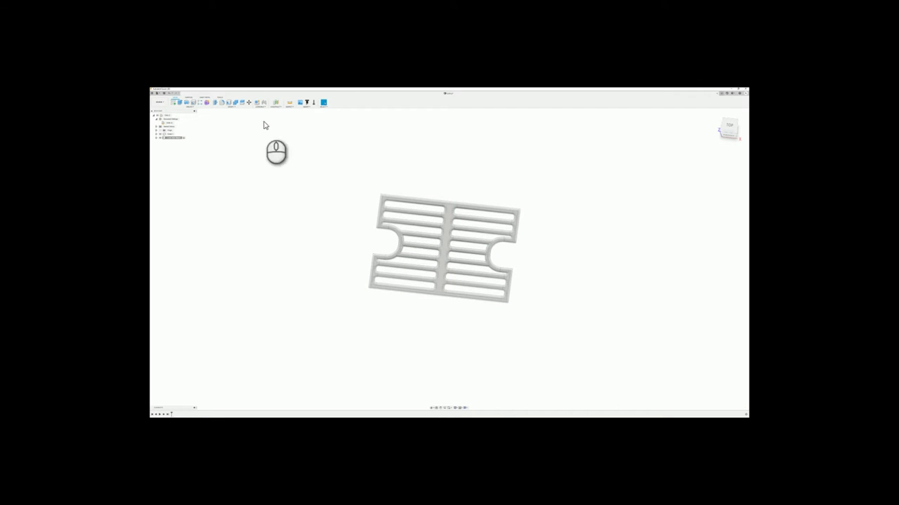
# - Start a sketch on the vertical origin plane that faces the left view, at the grate's end
pyautogui.click(174, 103)
pyautogui.keyDown('shift'); pyautogui.moveTo(245, 165); pyautogui.dragTo(277, 152, button='middle'); pyautogui.keyUp('shift')
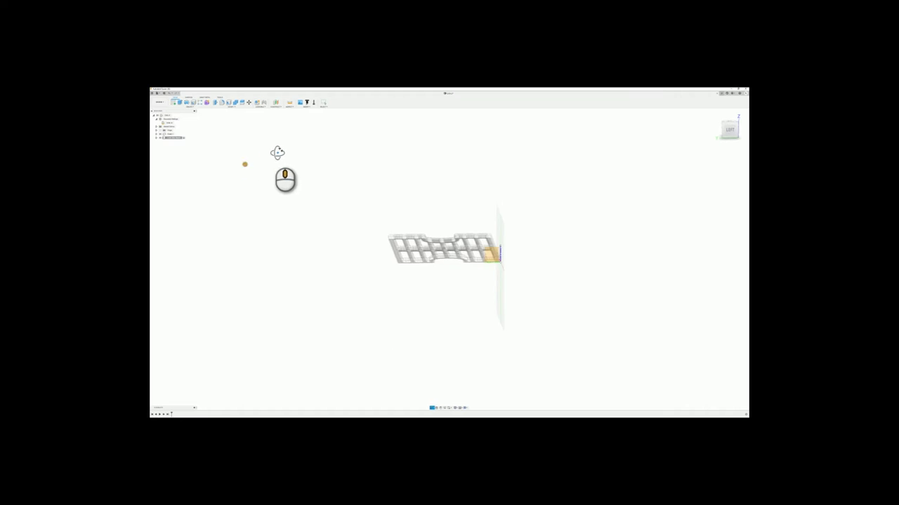
pyautogui.click(495, 256)
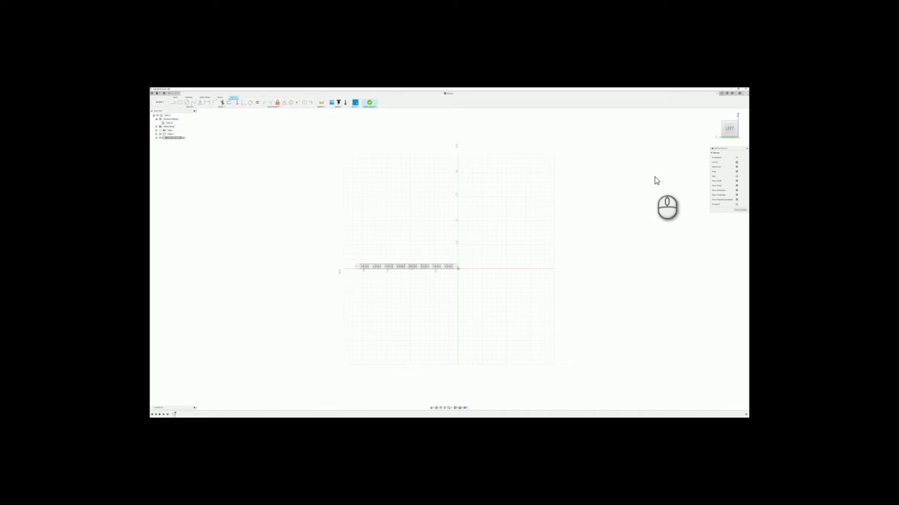
pyautogui.click(181, 104)
pyautogui.scroll(5, 414, 270)
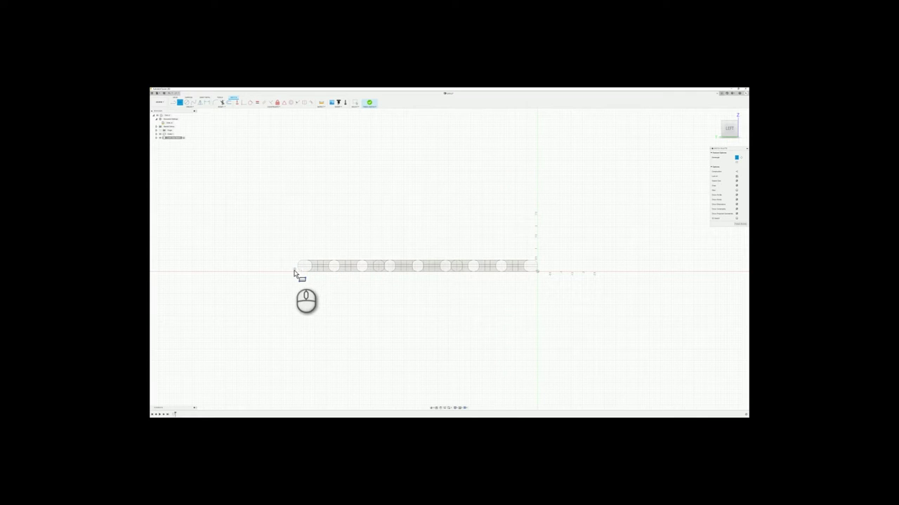
pyautogui.press('Escape')
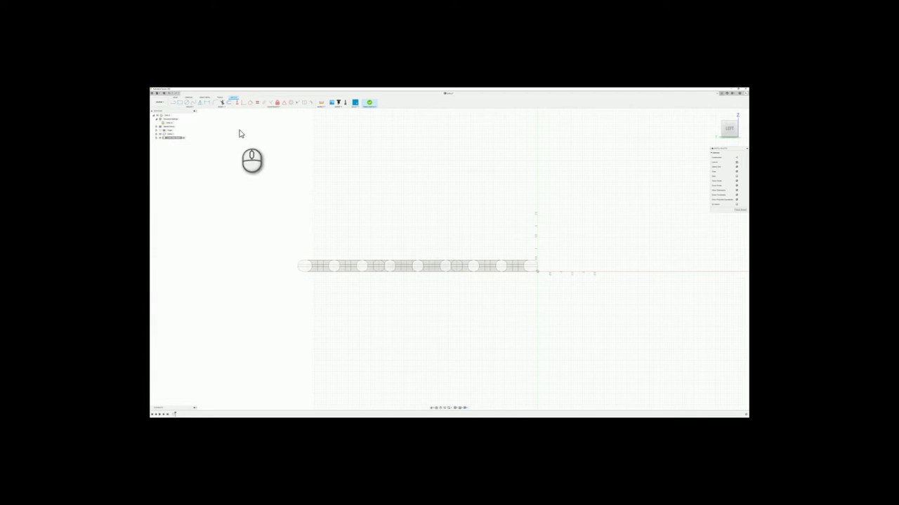
pyautogui.press('l')
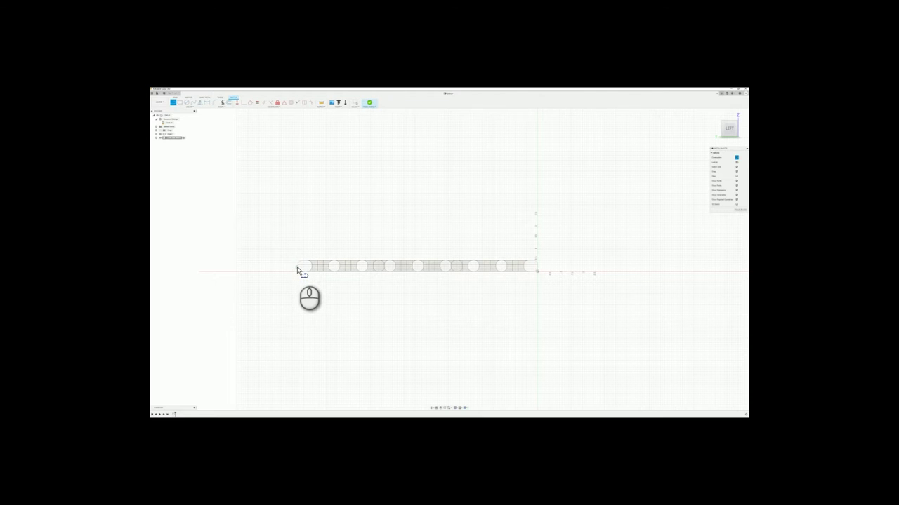
pyautogui.click(297, 267)
pyautogui.press('Escape')
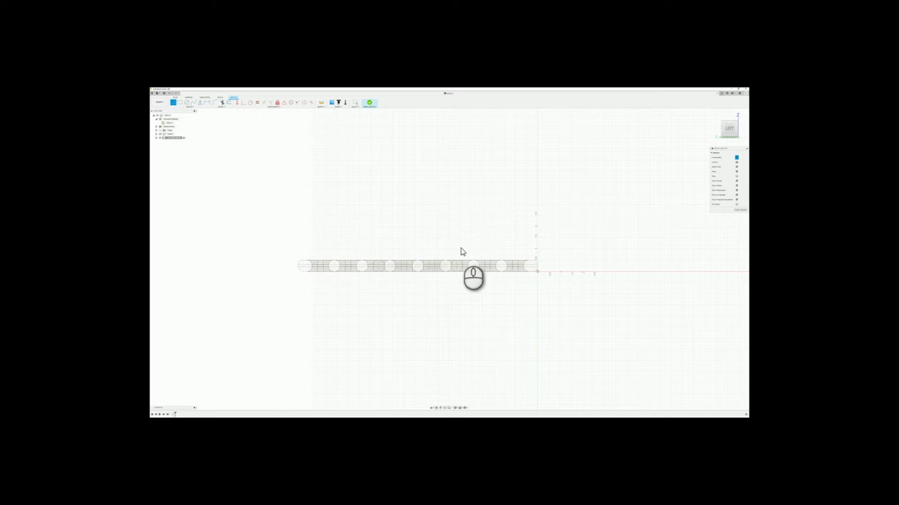
# - Draw a construction line through the grate's side profile, from its far end to the end at the vertical axis
pyautogui.scroll(3, 295, 263)
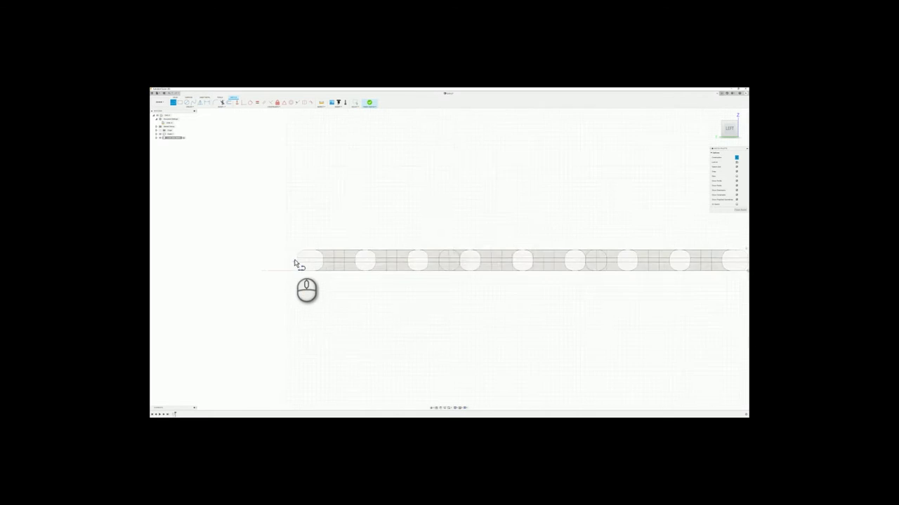
pyautogui.scroll(3, 294, 263)
pyautogui.click(301, 266)
pyautogui.scroll(-3, 465, 303)
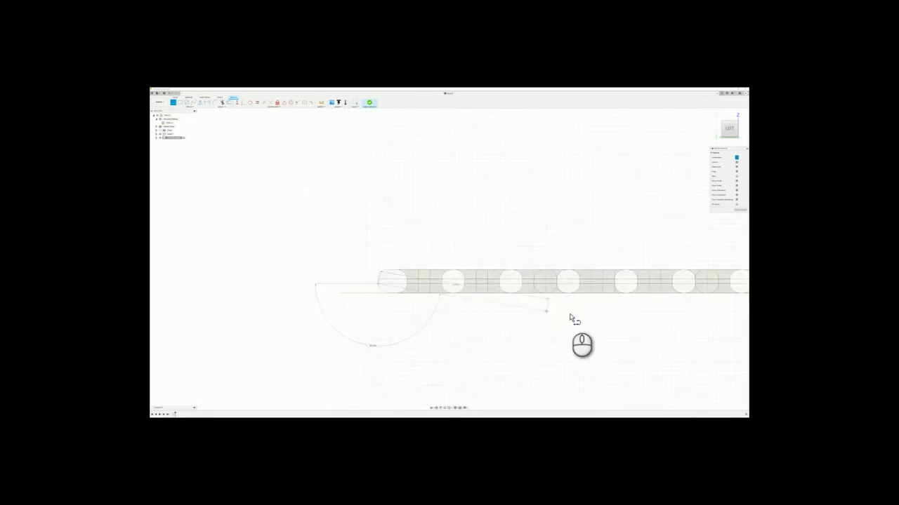
pyautogui.scroll(-2, 573, 318)
pyautogui.scroll(-2, 693, 323)
pyautogui.moveTo(692, 323); pyautogui.dragTo(464, 307, button='middle')
pyautogui.scroll(3, 502, 295)
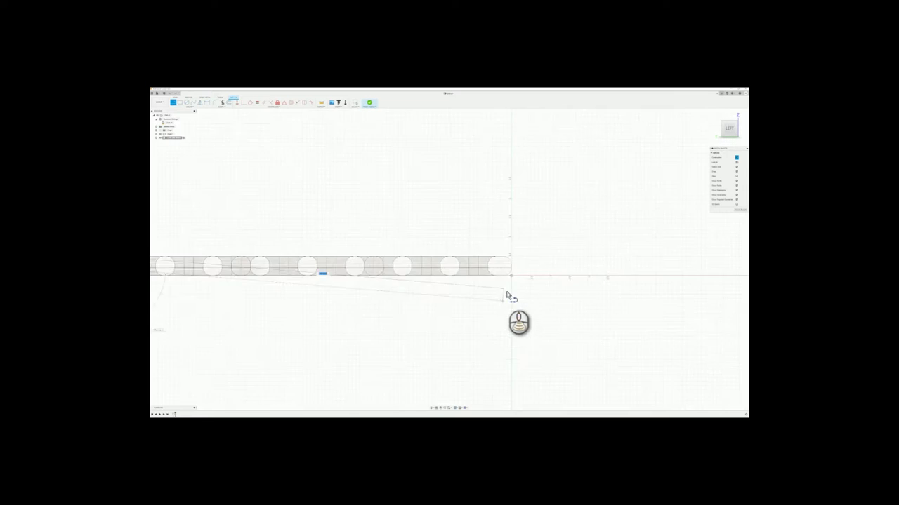
pyautogui.scroll(4, 507, 296)
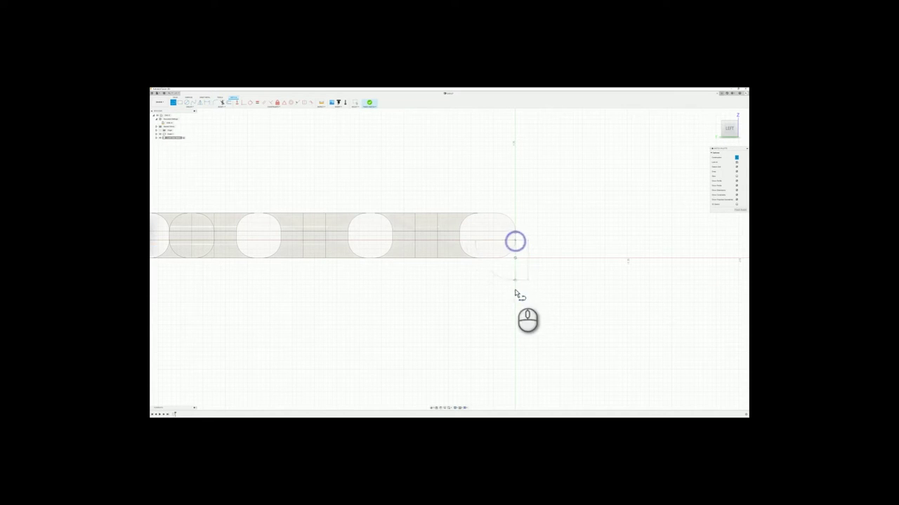
# - Dimension the grate's overall length between the ends of the construction line, placing the dimension above the profile
pyautogui.press('Escape')
pyautogui.press('d')
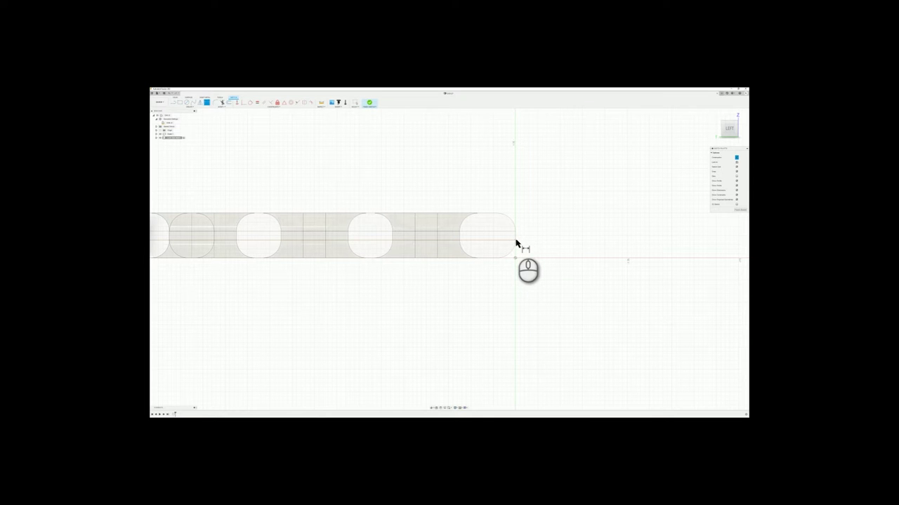
pyautogui.scroll(-5, 491, 266)
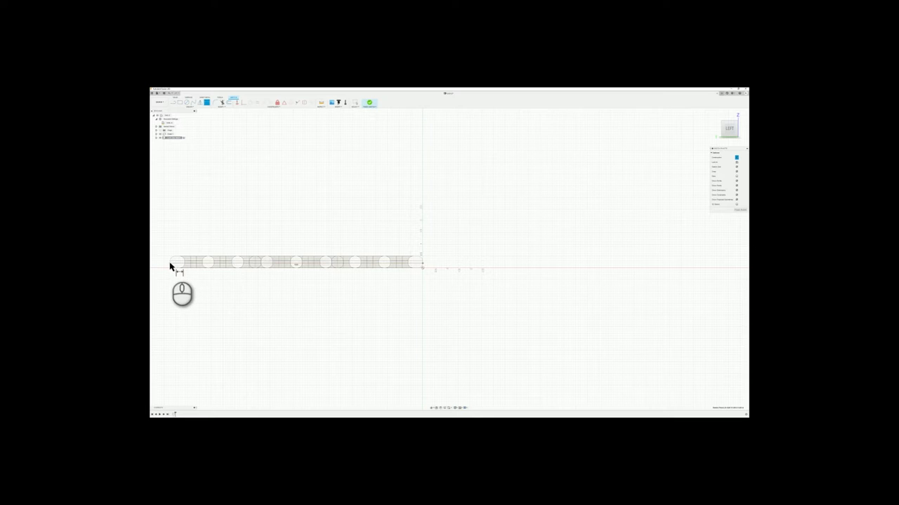
pyautogui.click(172, 264)
pyautogui.click(277, 244)
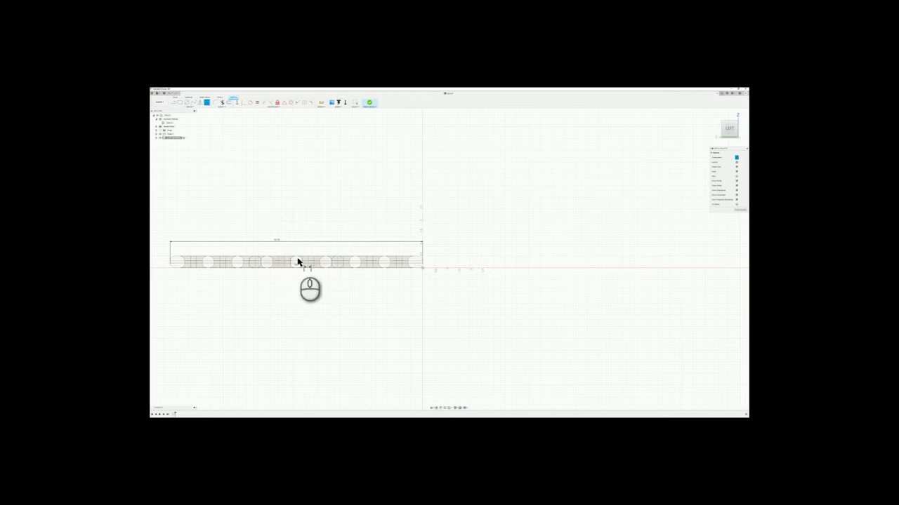
# - Draw a vertical construction line downward from the midpoint of the grate's construction line
pyautogui.scroll(-2, 328, 303)
pyautogui.moveTo(346, 325); pyautogui.dragTo(473, 306, button='middle')
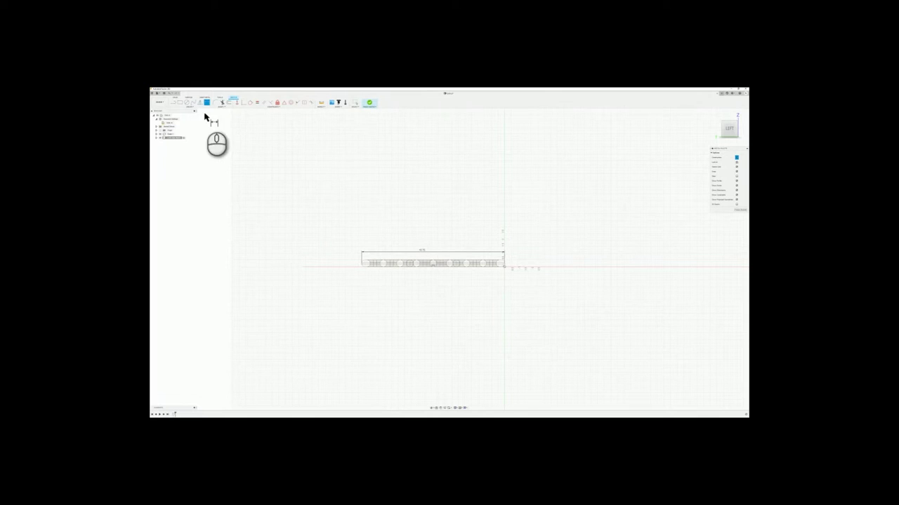
pyautogui.click(179, 102)
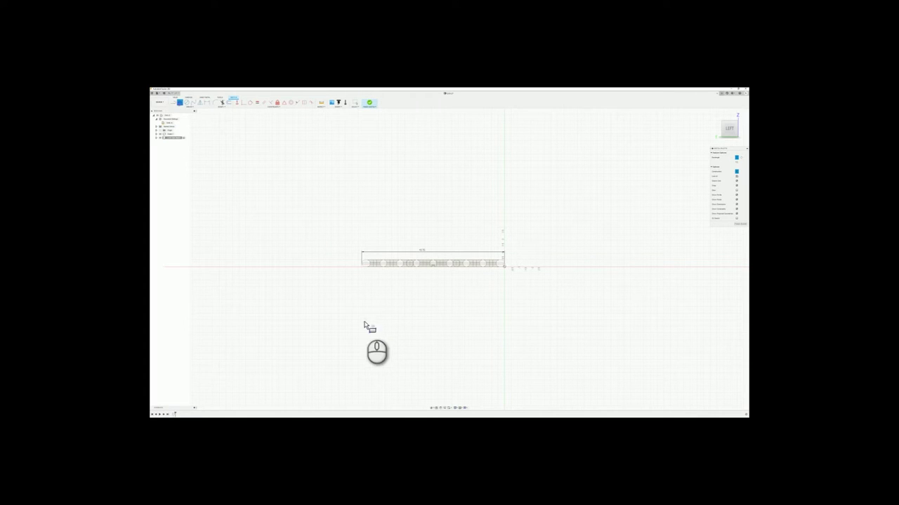
pyautogui.press('Escape')
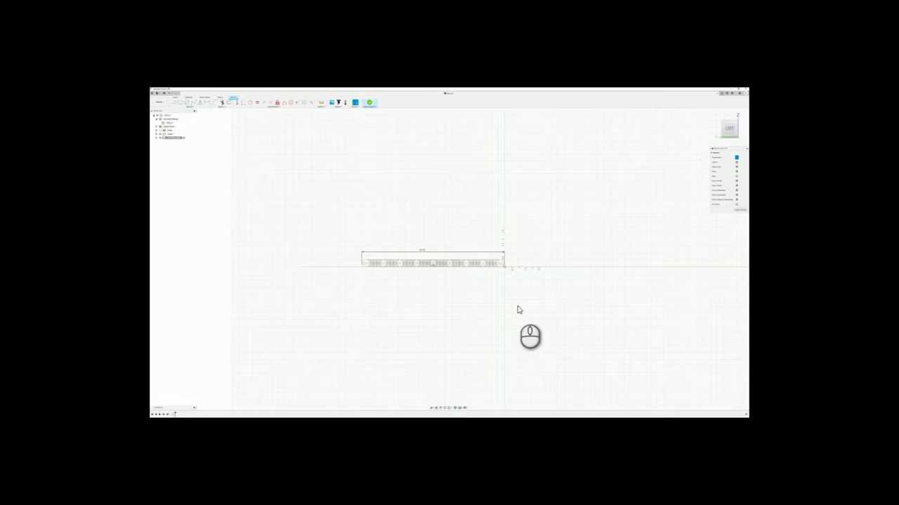
pyautogui.press('l')
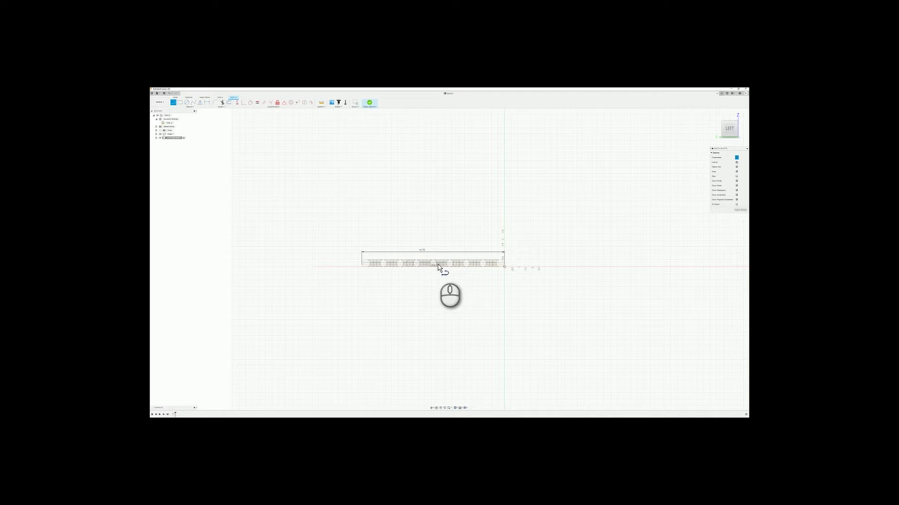
pyautogui.click(432, 264)
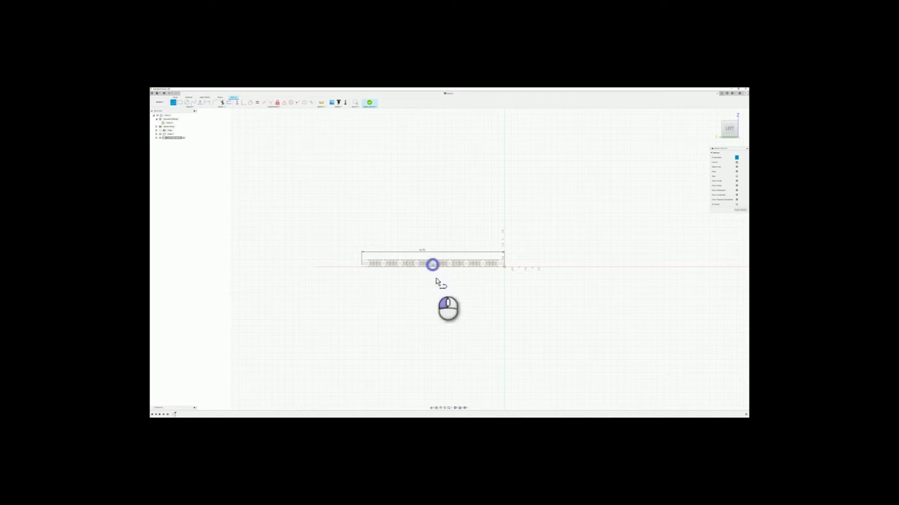
pyautogui.doubleClick(432, 371)
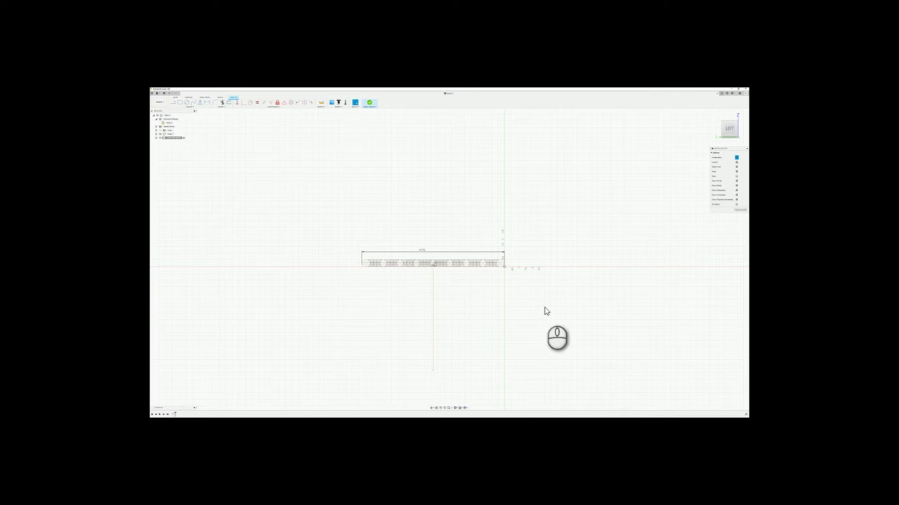
# - Draw a dimensioned two-point rectangle below the grate from its far end, and move the width dimension above the grate's dimension
pyautogui.press('r')
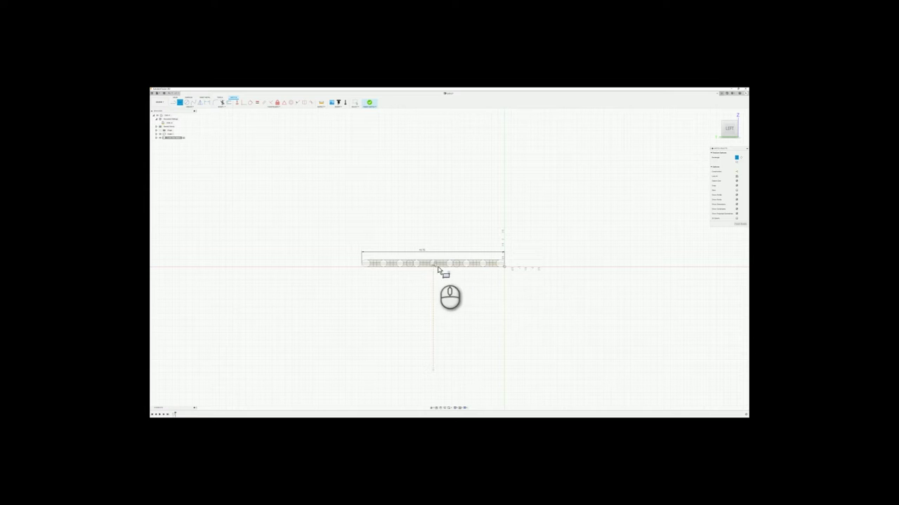
pyautogui.click(362, 265)
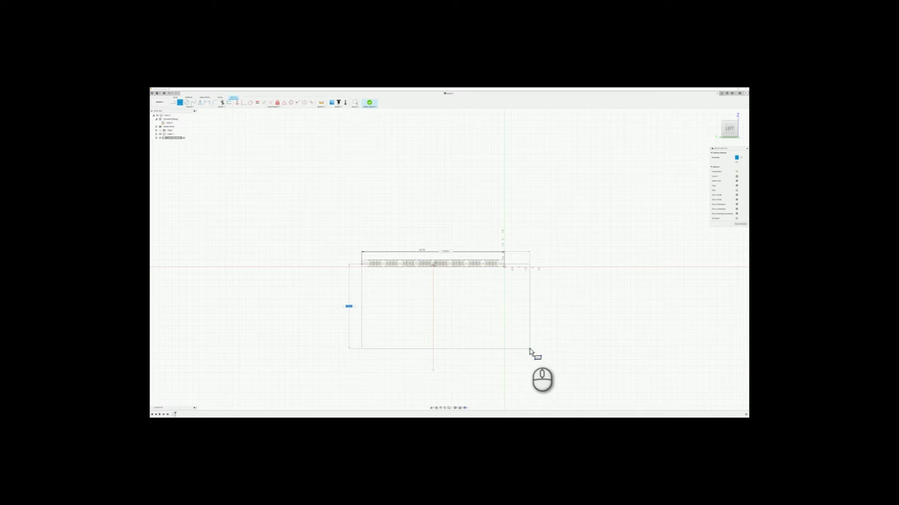
pyautogui.press('Tab')
pyautogui.write('8025')
pyautogui.press('Tab')
pyautogui.press('Return')
pyautogui.press('Escape')
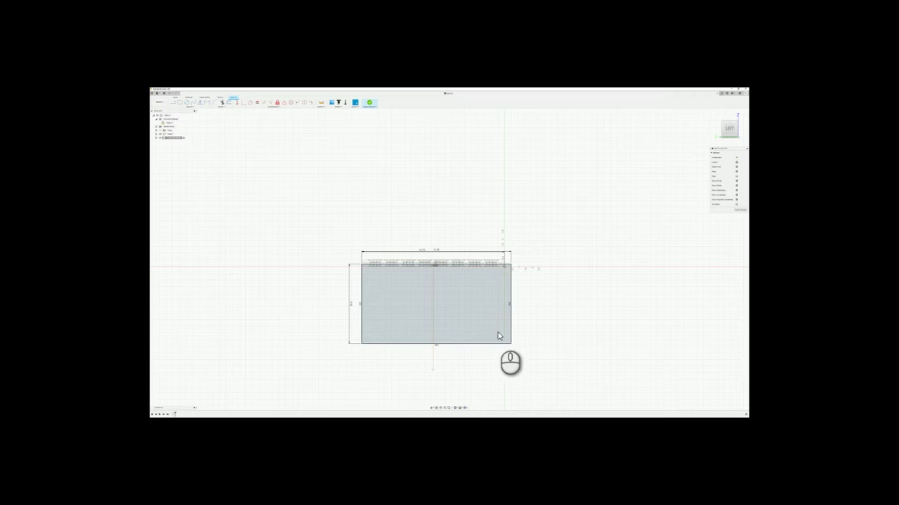
pyautogui.click(436, 254)
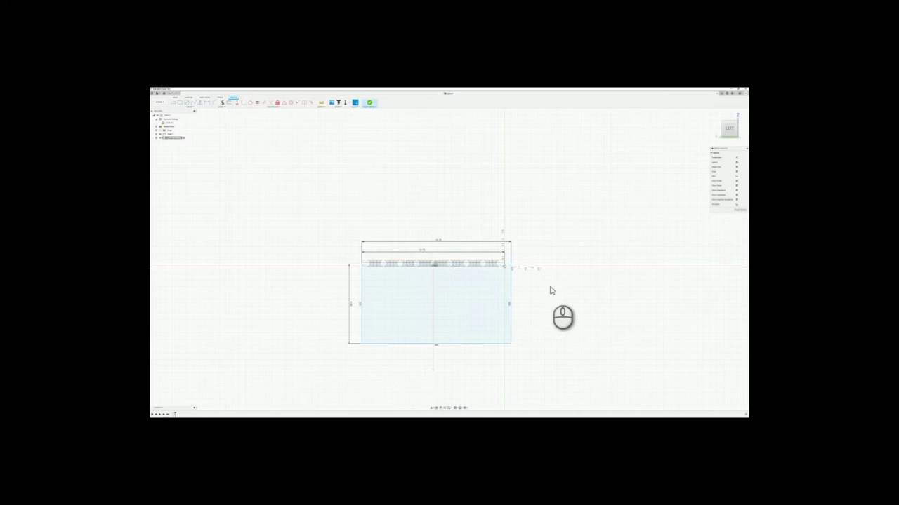
# - Try to dimension the distance from the rectangle's right side to the vertical construction line, and delete that dimension
pyautogui.click(510, 311)
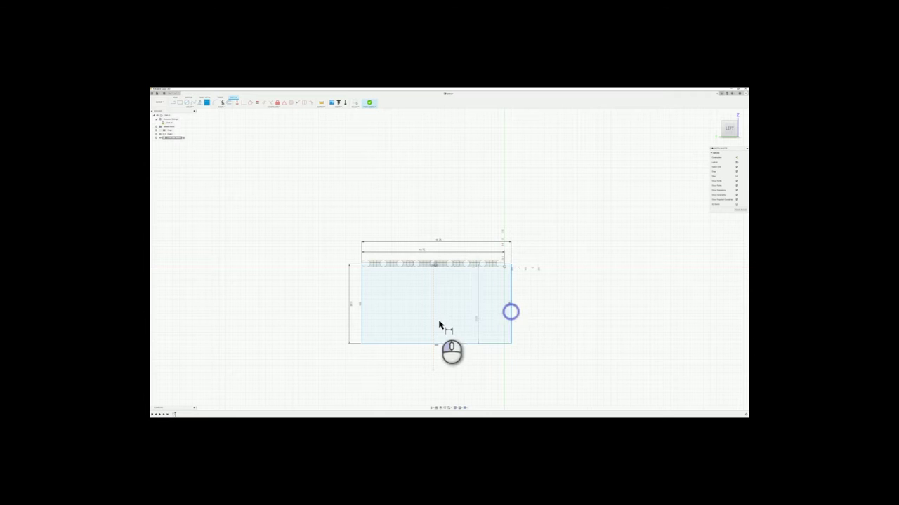
pyautogui.click(432, 322)
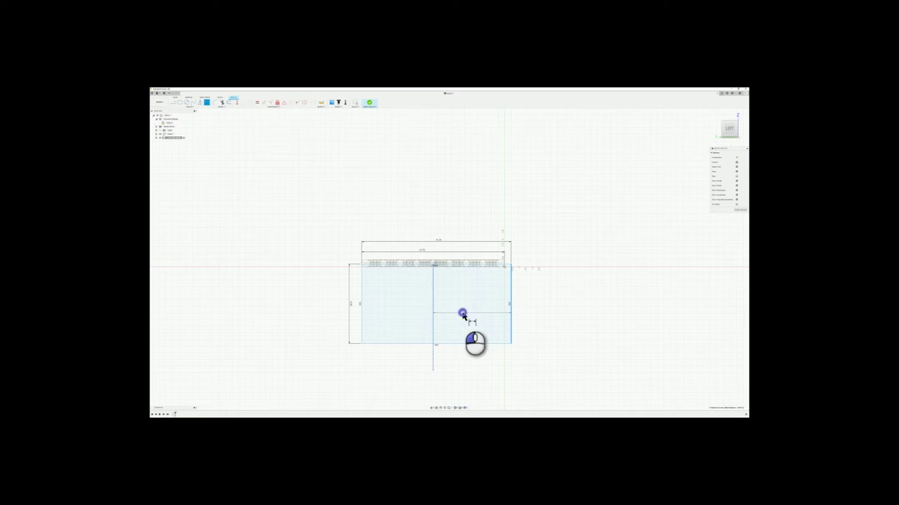
pyautogui.click(463, 311)
pyautogui.click(459, 260)
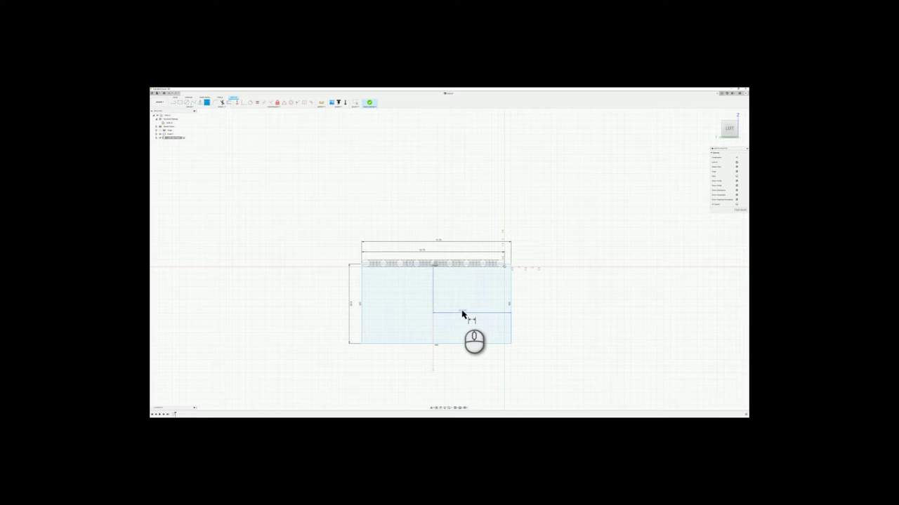
pyautogui.press('Escape')
pyautogui.click(463, 312)
pyautogui.press('Delete')
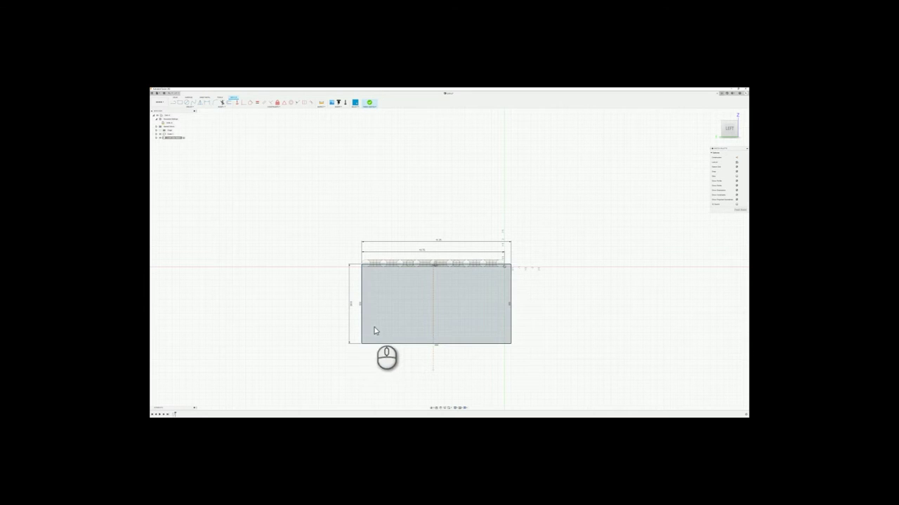
# - Move the rectangle off the grate and snap its upper-left corner onto the sketch origin
pyautogui.click(401, 345)
pyautogui.moveTo(403, 351)
pyautogui.mouseDown()
pyautogui.moveTo(404, 380)
pyautogui.moveTo(403, 365)
pyautogui.moveTo(416, 359)
pyautogui.mouseUp()
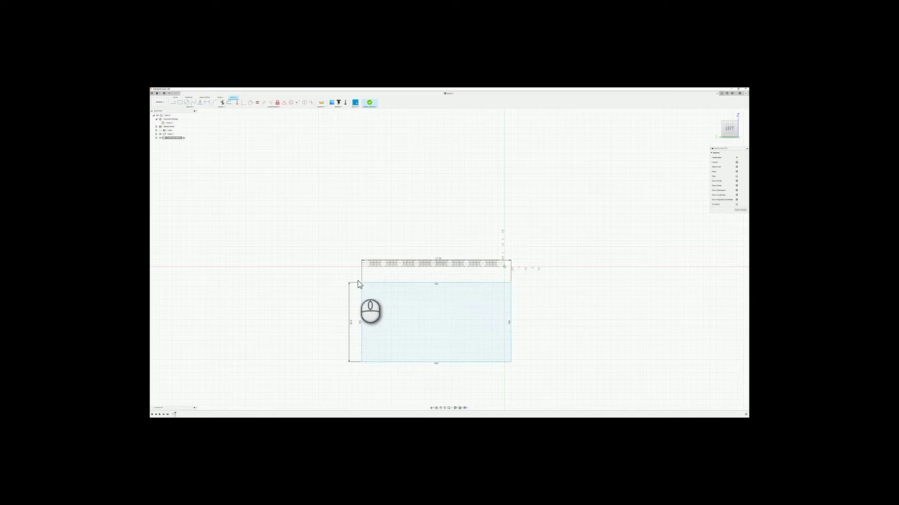
pyautogui.moveTo(362, 287); pyautogui.dragTo(506, 270)
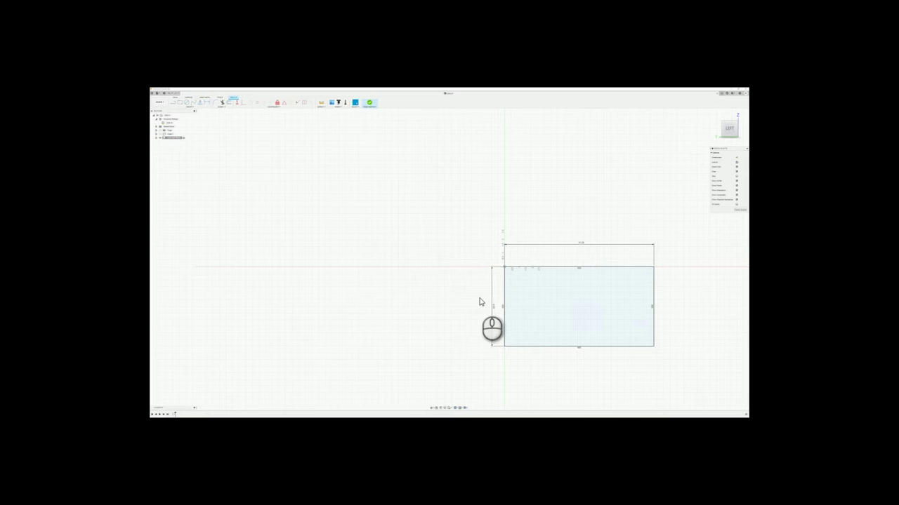
# - Draw a diagonal line across the rectangle's lower-left corner, from the midpoint of its left side to its bottom edge
pyautogui.moveTo(477, 296); pyautogui.dragTo(321, 267, button='middle')
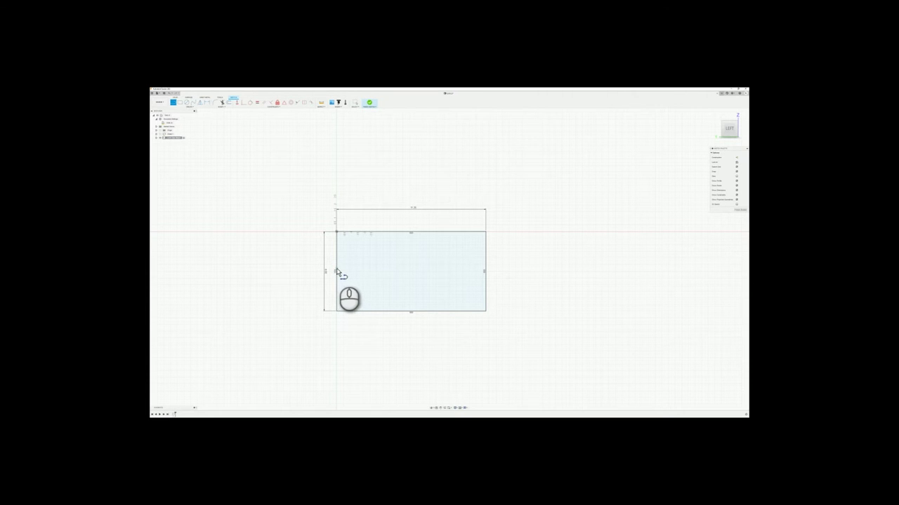
pyautogui.click(335, 273)
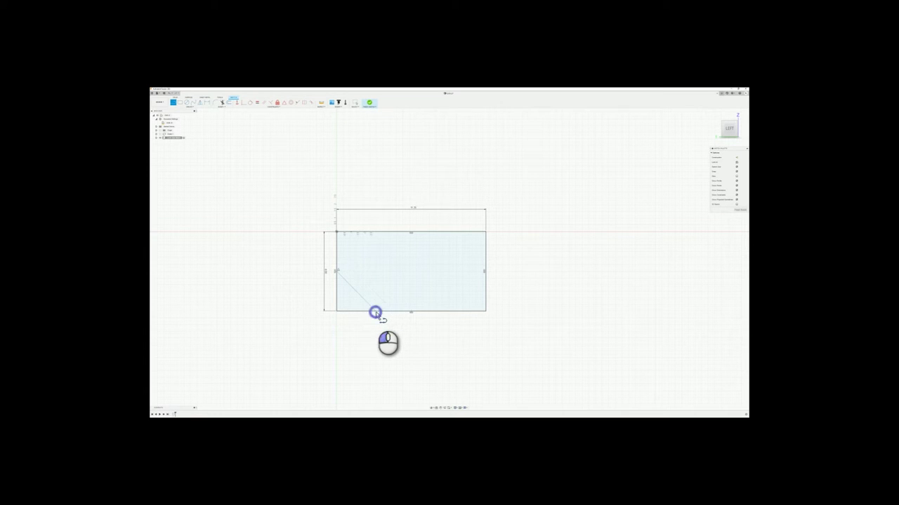
pyautogui.click(375, 312)
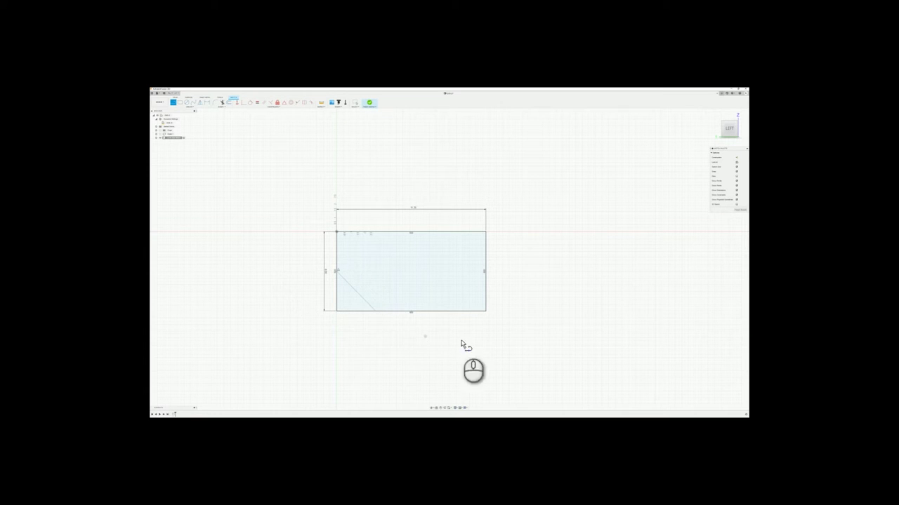
# - Draw a diagonal across the rectangle's lower-right corner from the right side's midpoint to the bottom edge, and dimension the left diagonal's angle to the left side
pyautogui.click(484, 272)
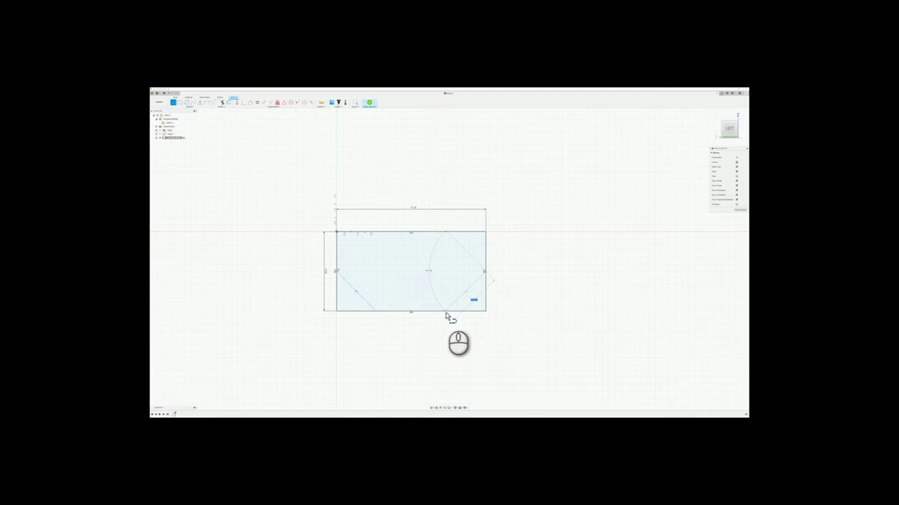
pyautogui.press('d')
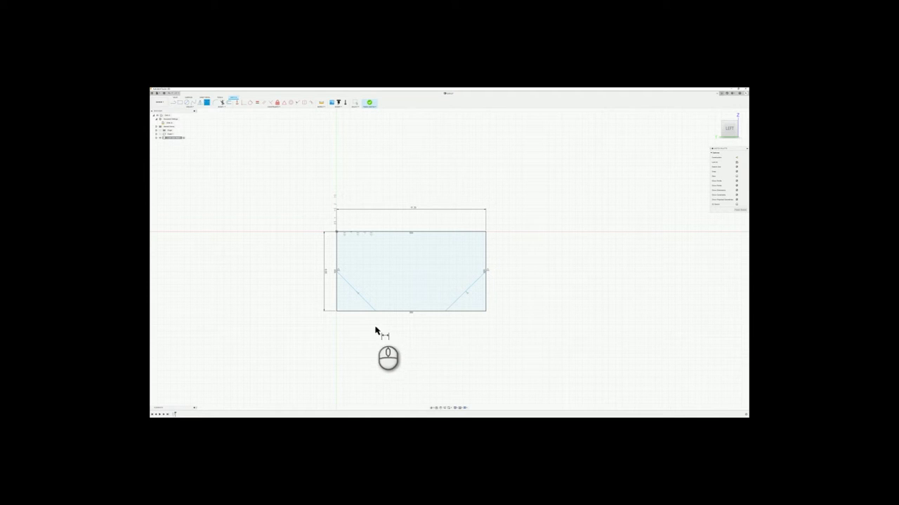
pyautogui.click(348, 284)
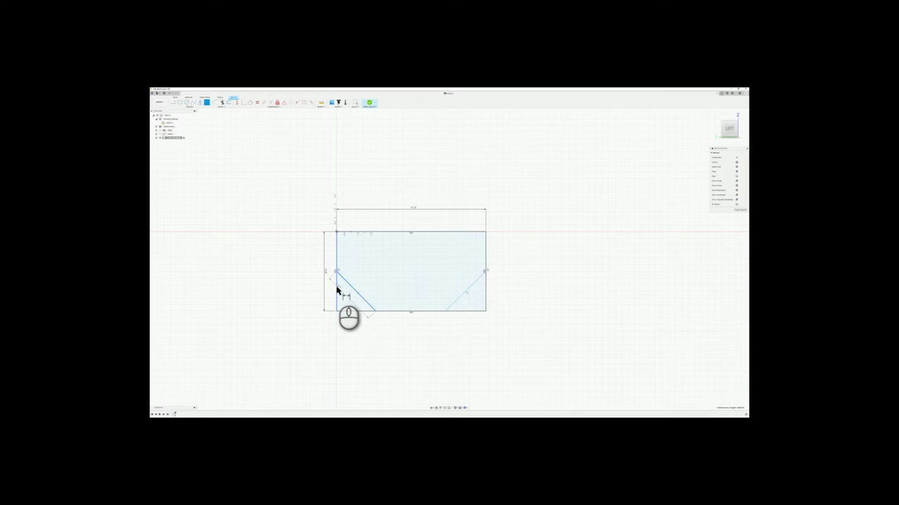
pyautogui.click(335, 285)
pyautogui.click(343, 294)
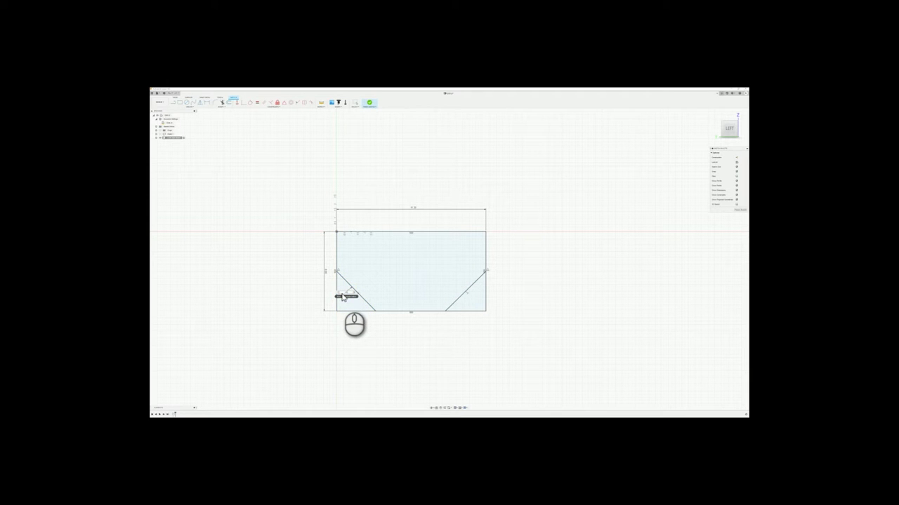
# - Add driven dimensions for the right diagonal's angle to the right side and the distance between both diagonals' bottom endpoints
pyautogui.click(469, 287)
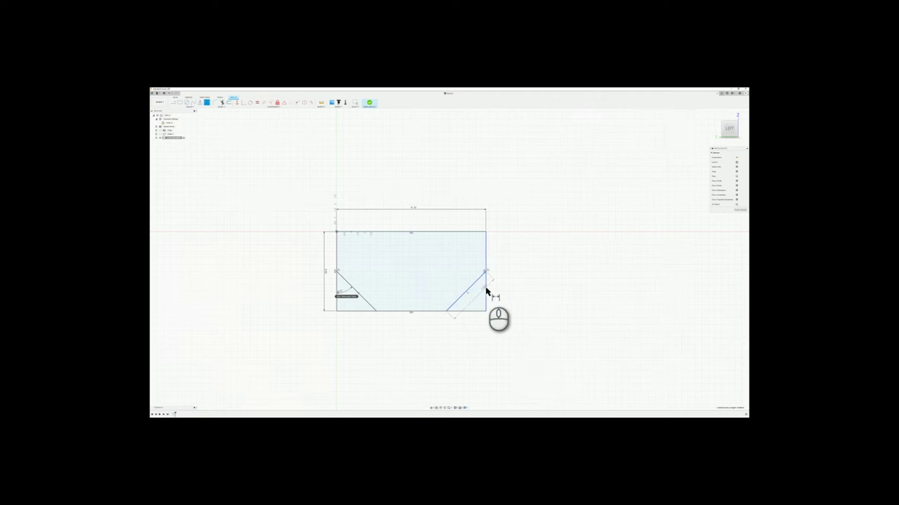
pyautogui.click(486, 288)
pyautogui.click(474, 298)
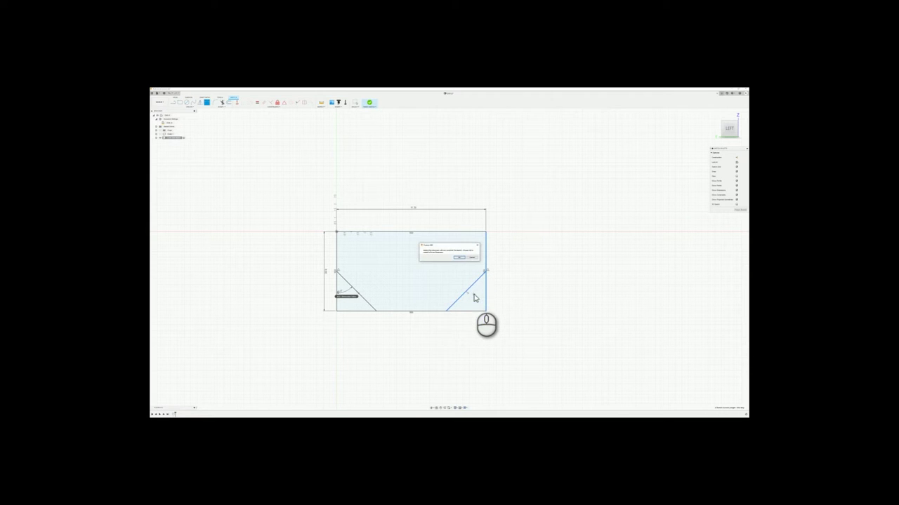
pyautogui.press('Return')
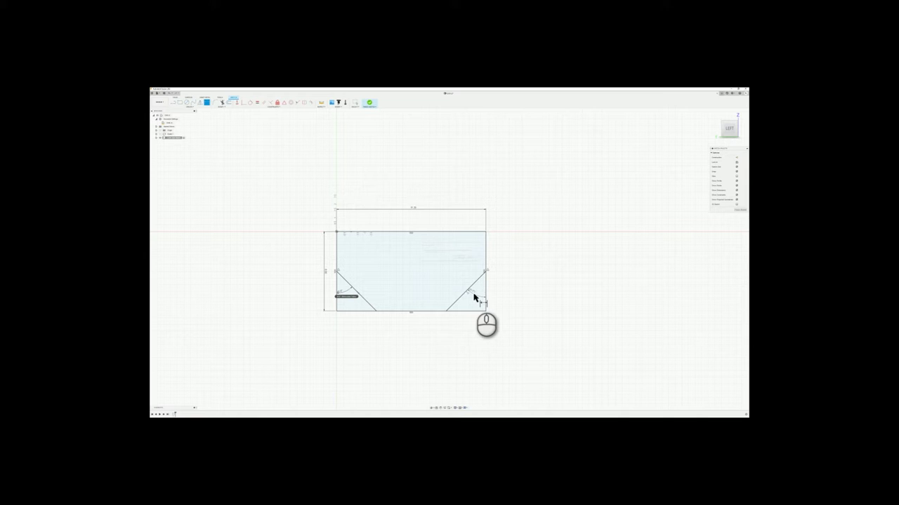
pyautogui.click(377, 311)
pyautogui.click(446, 311)
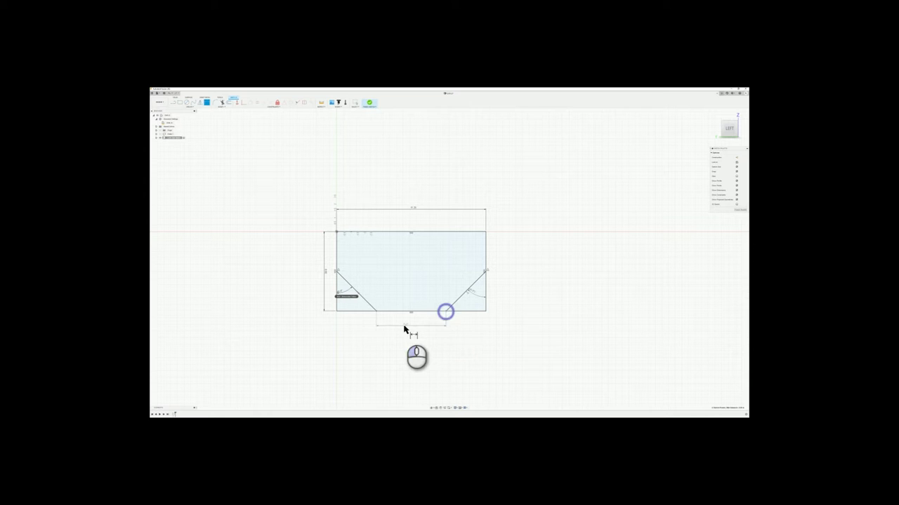
pyautogui.click(412, 326)
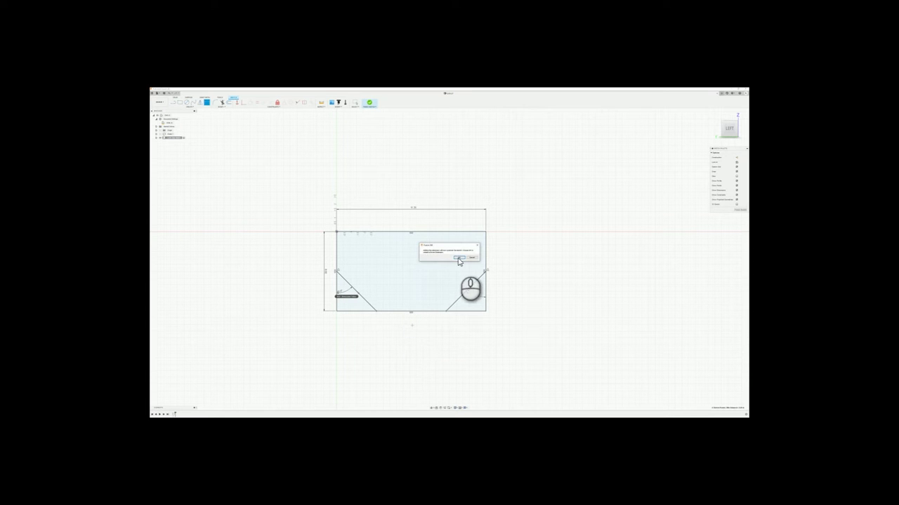
pyautogui.click(458, 257)
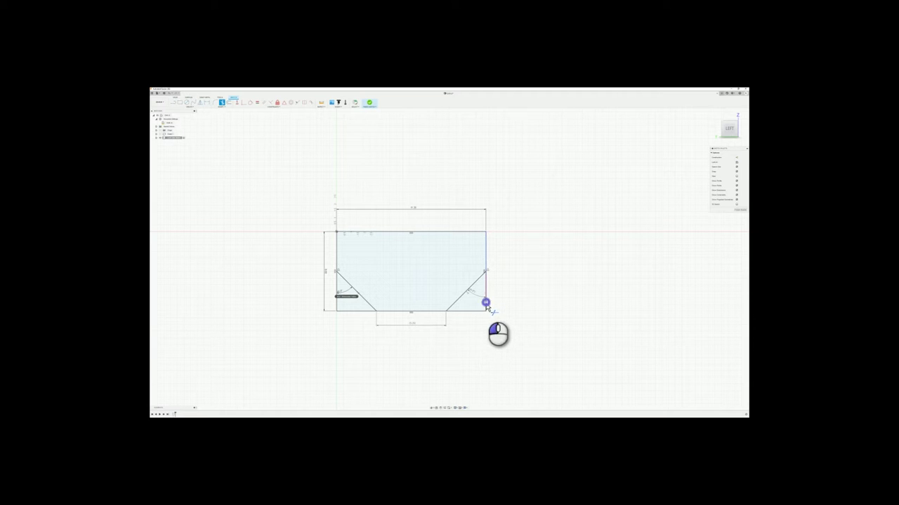
# - Try trimming the rectangle's right side below the diagonal, and undo the trim
pyautogui.click(486, 306)
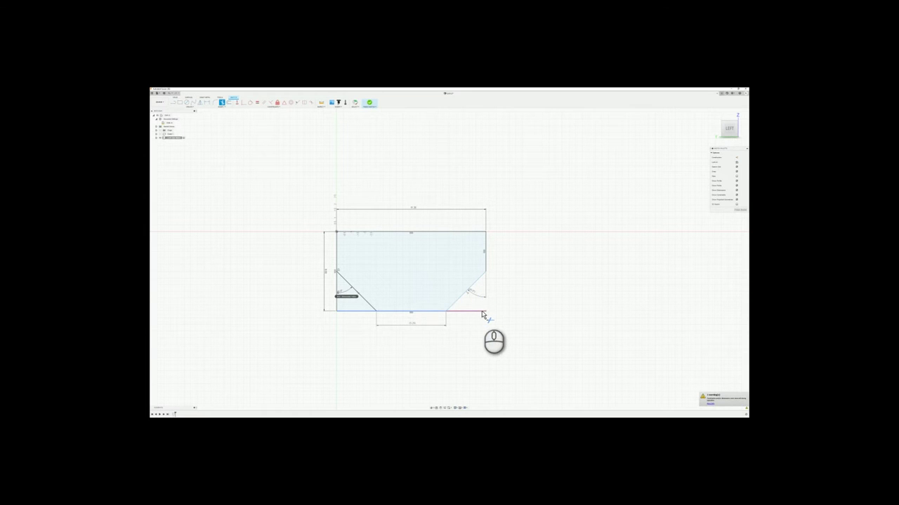
pyautogui.press('Escape')
pyautogui.hotkey('ctrl', 'z')
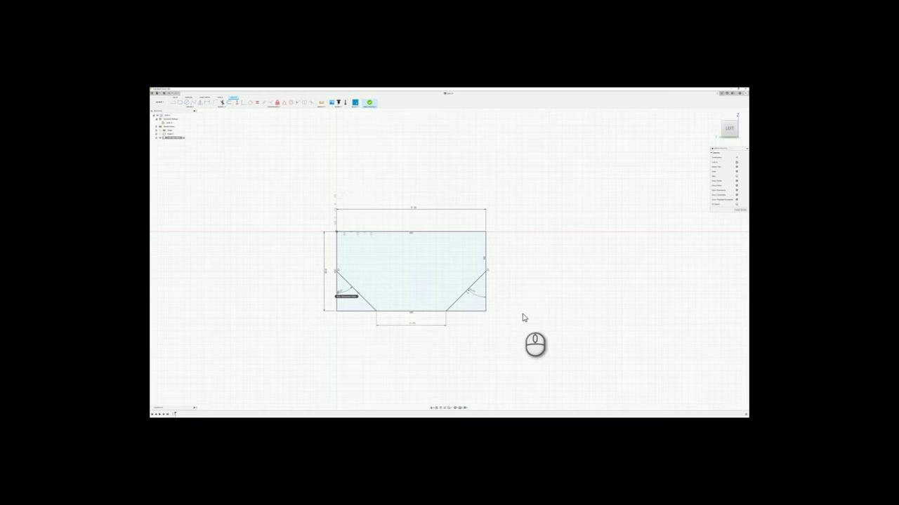
# - Extrude the central profile between the two diagonals into a thin side panel, leaving out both lower corner triangles
pyautogui.click(523, 317)
pyautogui.press('e')
pyautogui.click(427, 267)
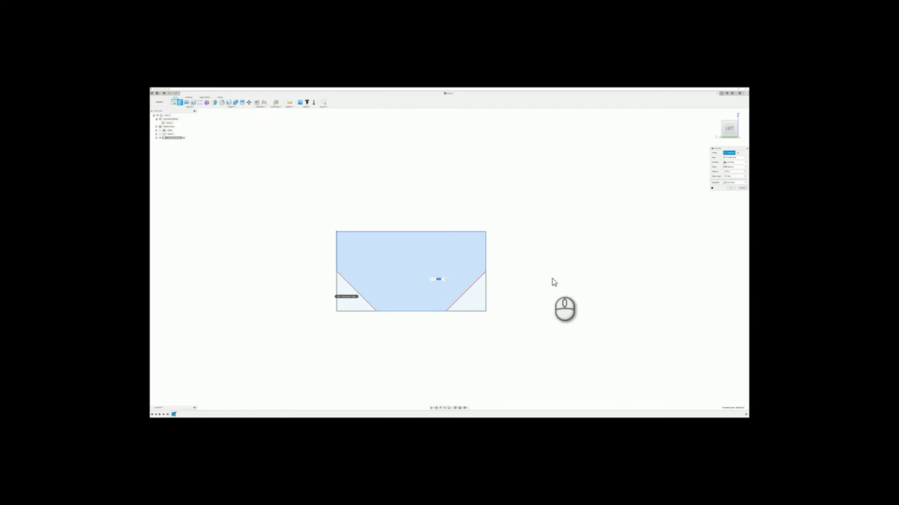
pyautogui.press('Return')
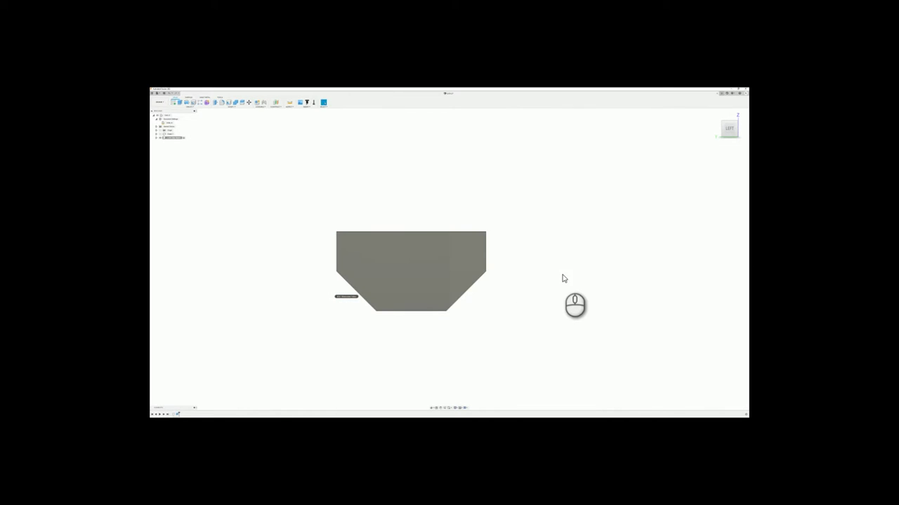
pyautogui.keyDown('shift'); pyautogui.moveTo(564, 259); pyautogui.dragTo(541, 263, button='middle'); pyautogui.keyUp('shift')
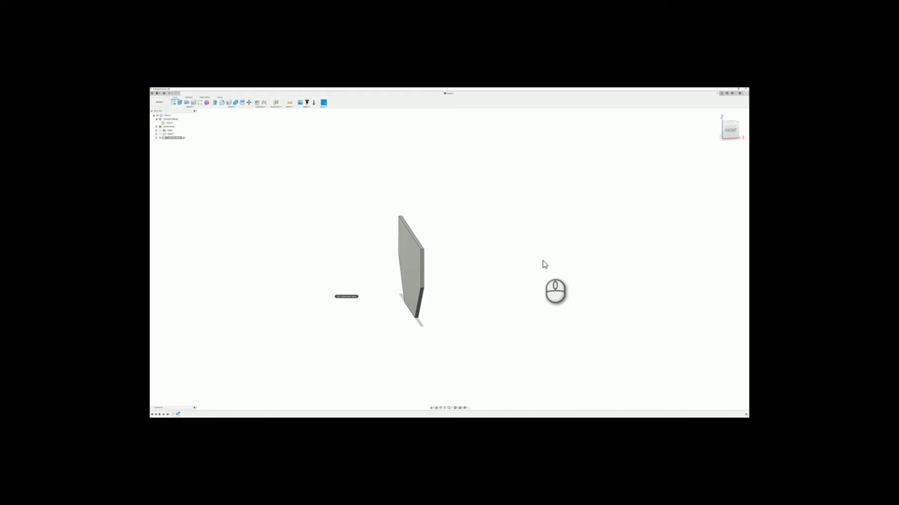
pyautogui.scroll(-2, 531, 268)
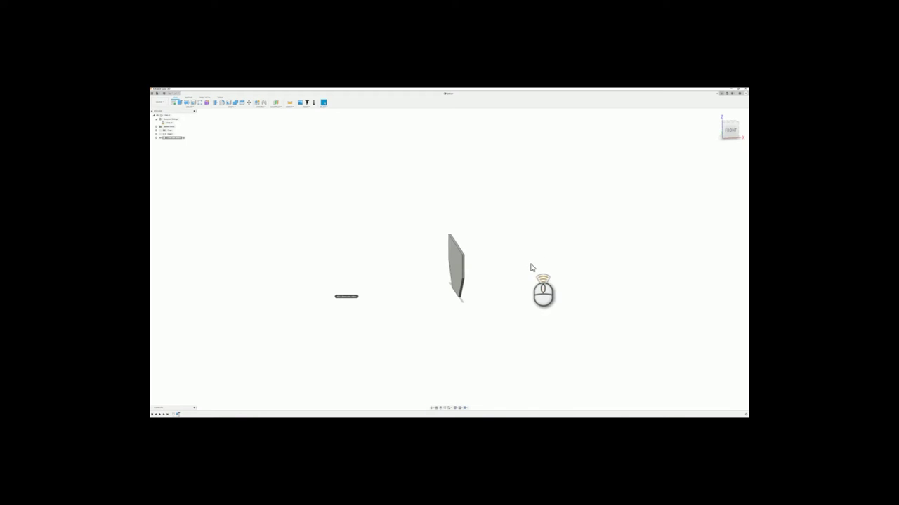
# - Show the slotted grate to compare its position with the side panel, and hide it again
pyautogui.click(161, 136)
pyautogui.keyDown('shift'); pyautogui.moveTo(571, 271); pyautogui.dragTo(574, 276, button='middle'); pyautogui.keyUp('shift')
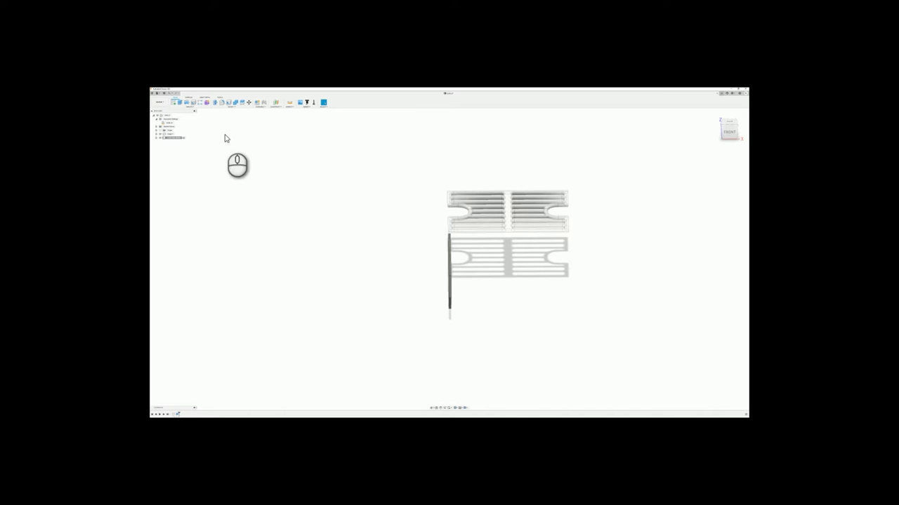
pyautogui.click(161, 131)
pyautogui.click(256, 190)
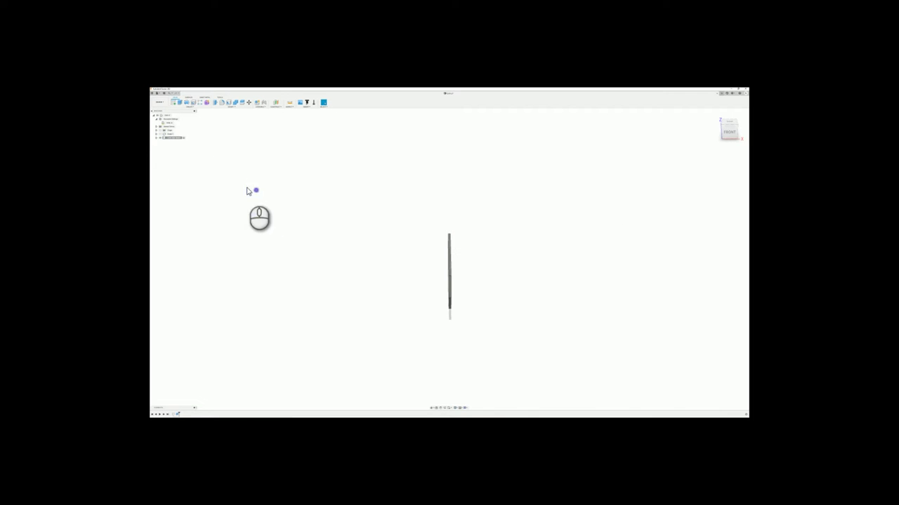
# - Copy the side panel component, paste it into the activated top-level component, and move the copy along X to the far side of the original
pyautogui.rightClick(172, 139)
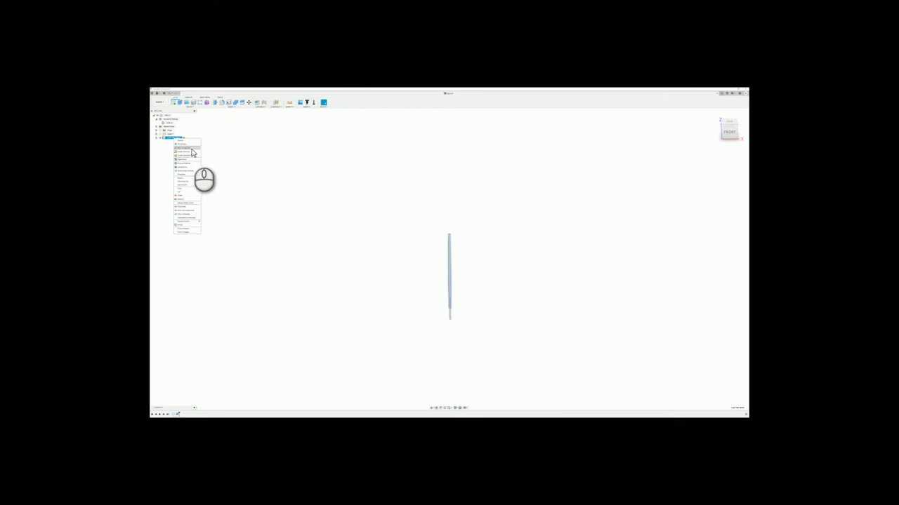
pyautogui.click(184, 188)
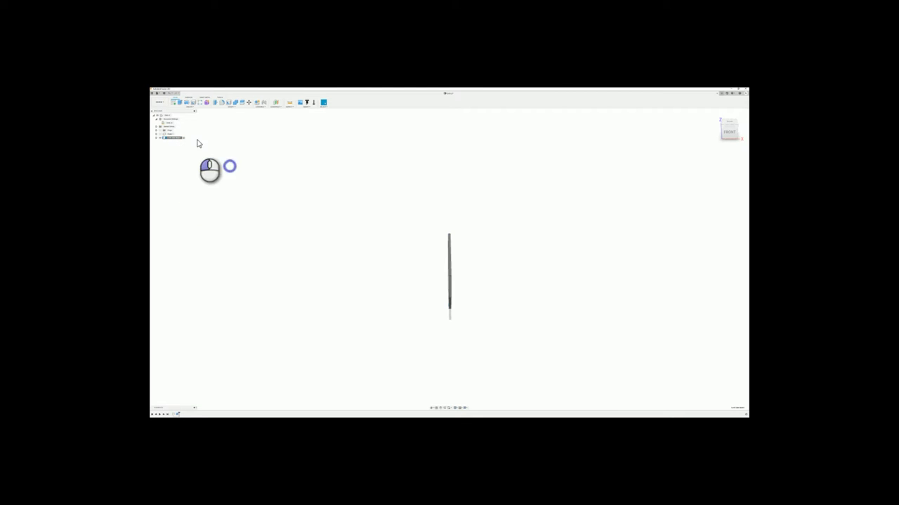
pyautogui.click(169, 118)
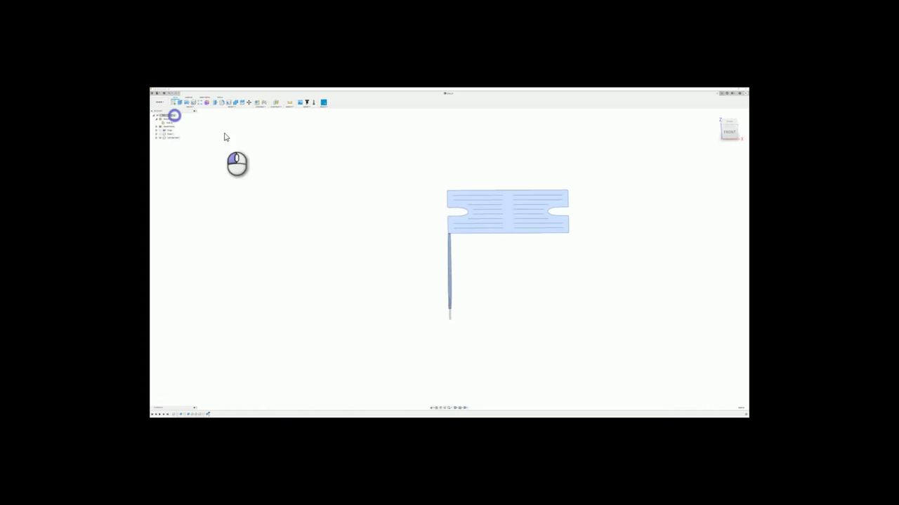
pyautogui.click(248, 140)
pyautogui.rightClick(170, 118)
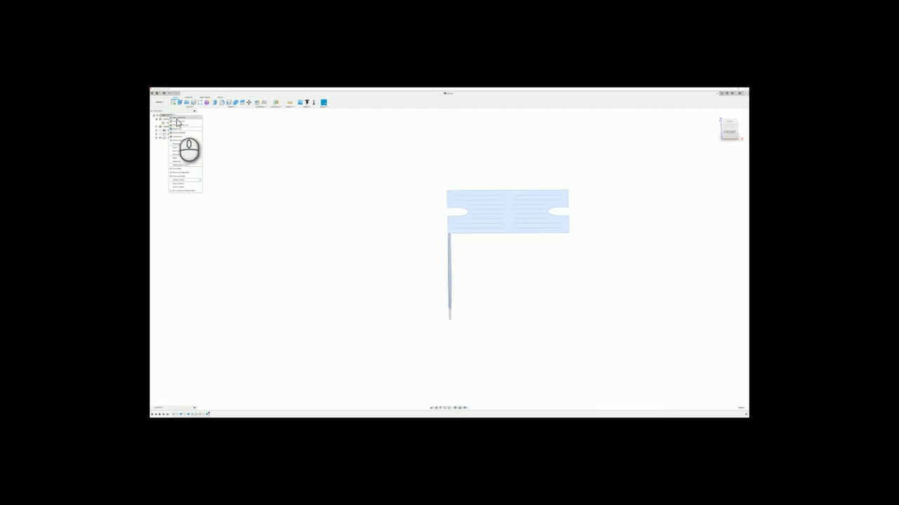
pyautogui.click(182, 162)
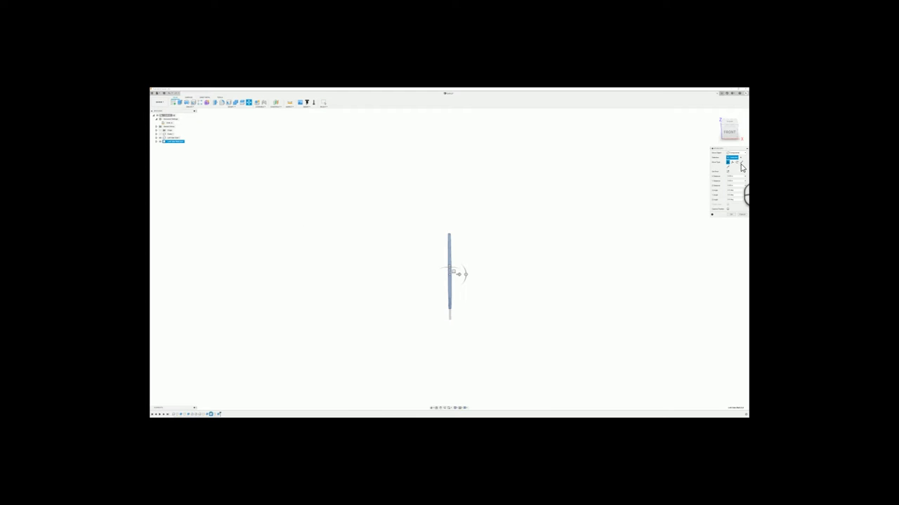
pyautogui.moveTo(463, 273); pyautogui.dragTo(690, 266)
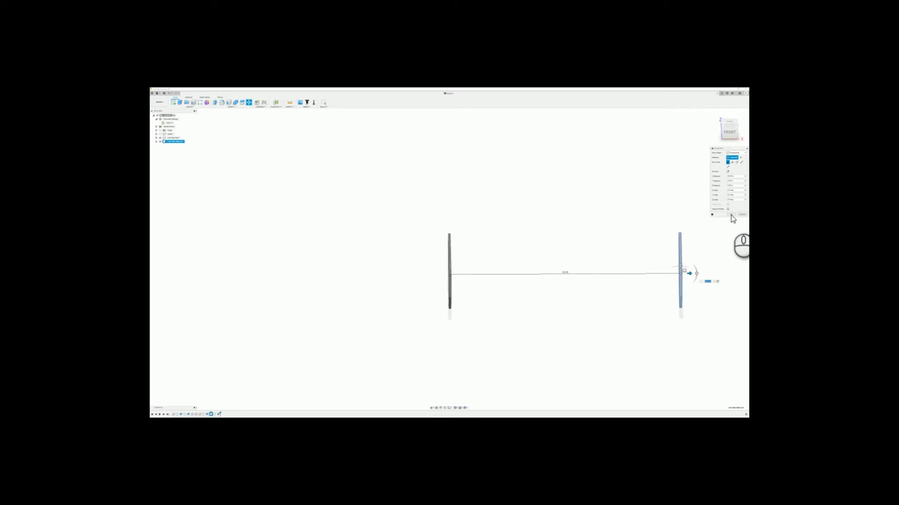
pyautogui.click(731, 216)
pyautogui.click(179, 143)
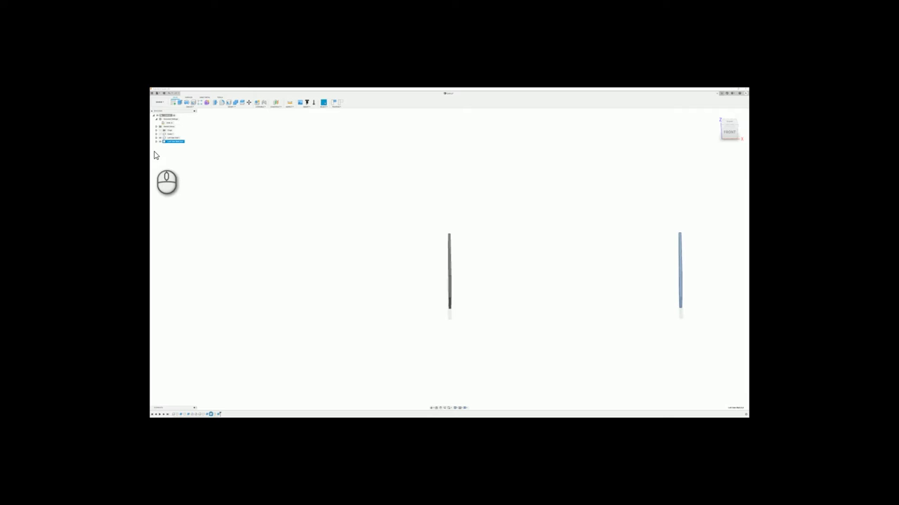
pyautogui.press('i')
pyautogui.hotkey('shift', 's')
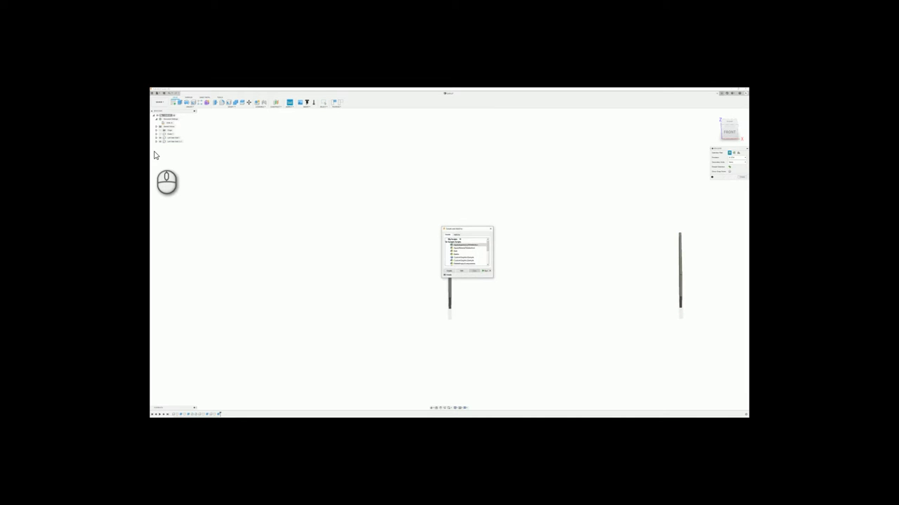
pyautogui.press('Escape')
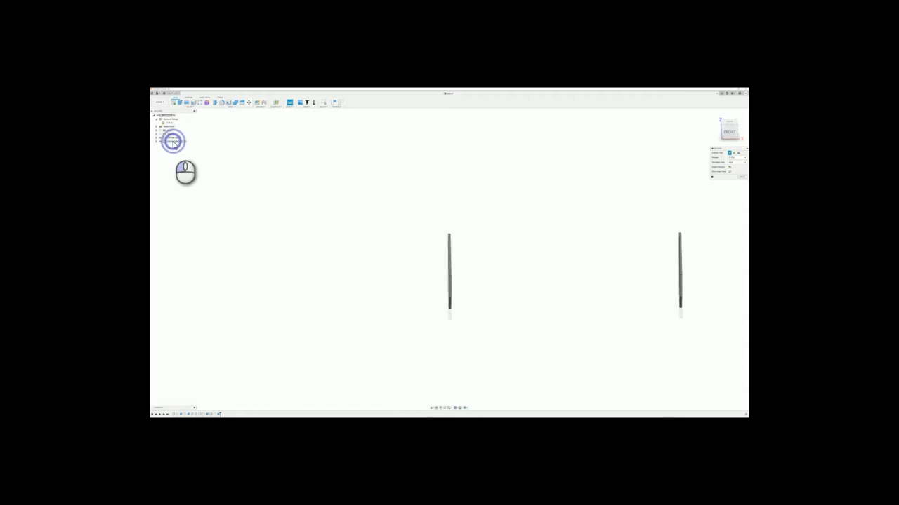
pyautogui.click(174, 144)
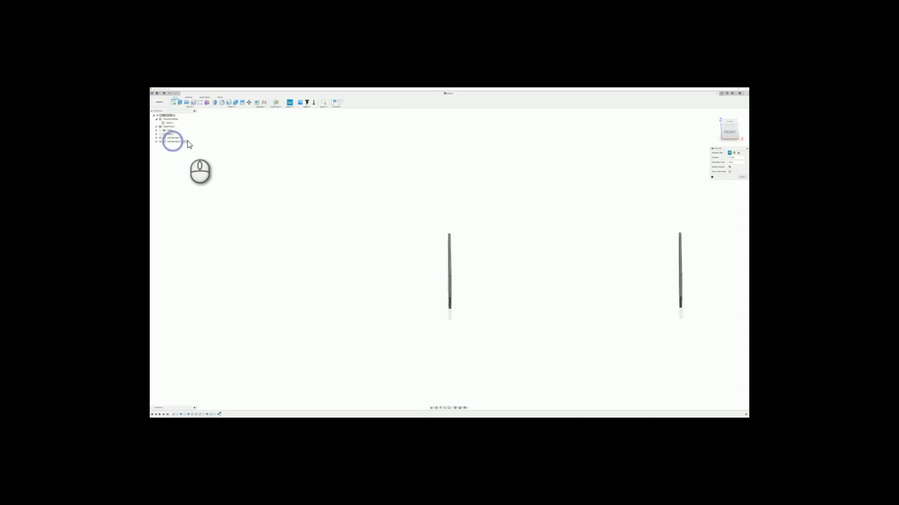
pyautogui.click(741, 177)
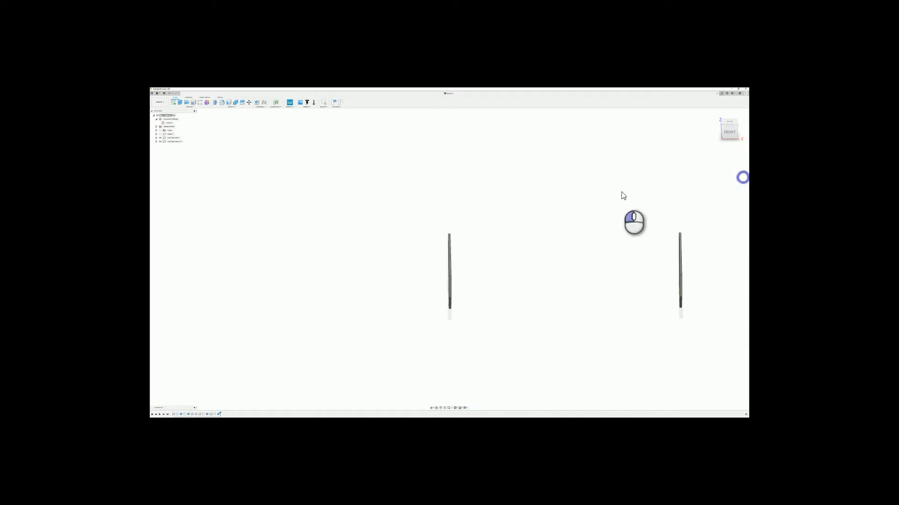
# - Rename the pasted panel component to identify it as the right side, and show the slotted grate again
pyautogui.click(179, 142)
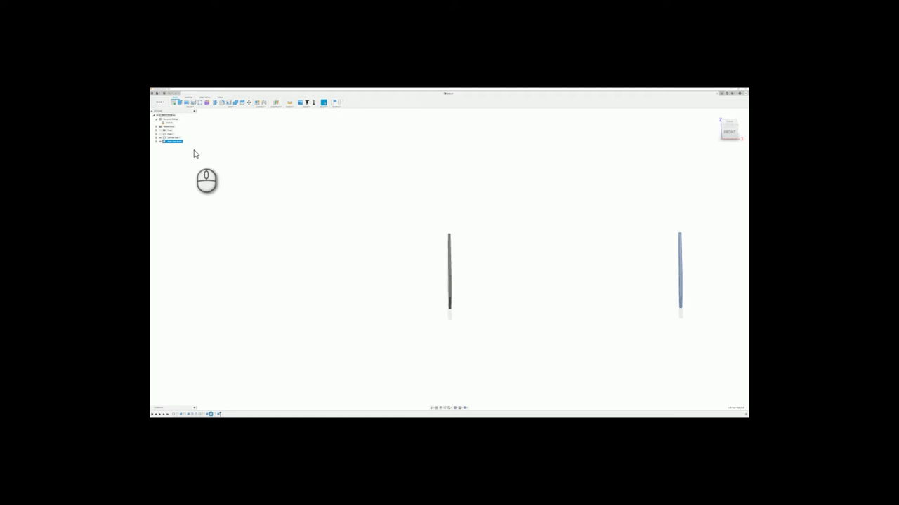
pyautogui.click(510, 237)
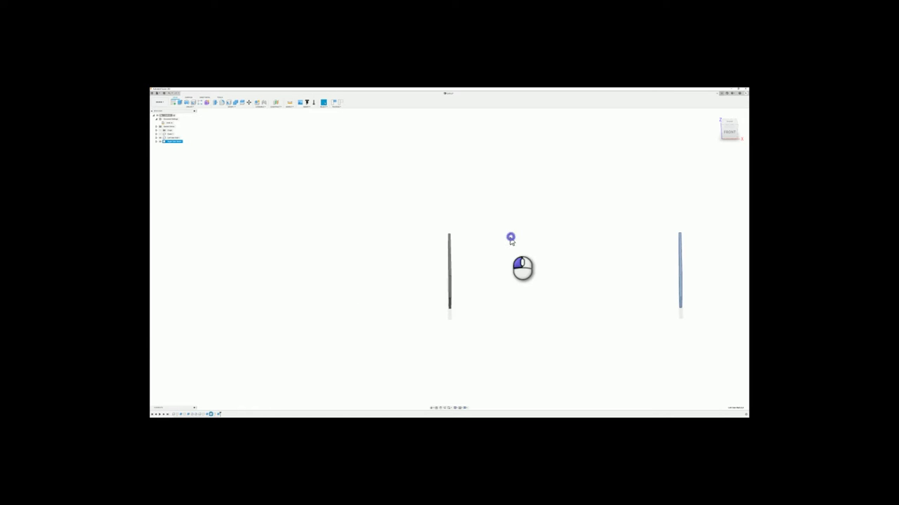
pyautogui.click(161, 136)
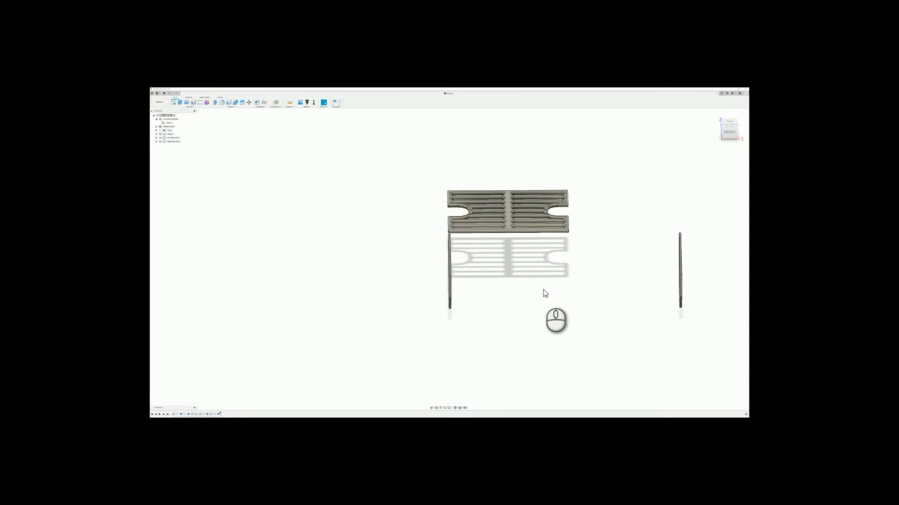
# - Examine the assembled open box with its angled lower walls and the slotted grate from the back and from above
pyautogui.moveTo(542, 293)
pyautogui.keyDown('shift'); pyautogui.mouseDown(button='middle')
pyautogui.moveTo(549, 290)
pyautogui.moveTo(539, 295)
pyautogui.mouseUp(button='middle'); pyautogui.keyUp('shift')
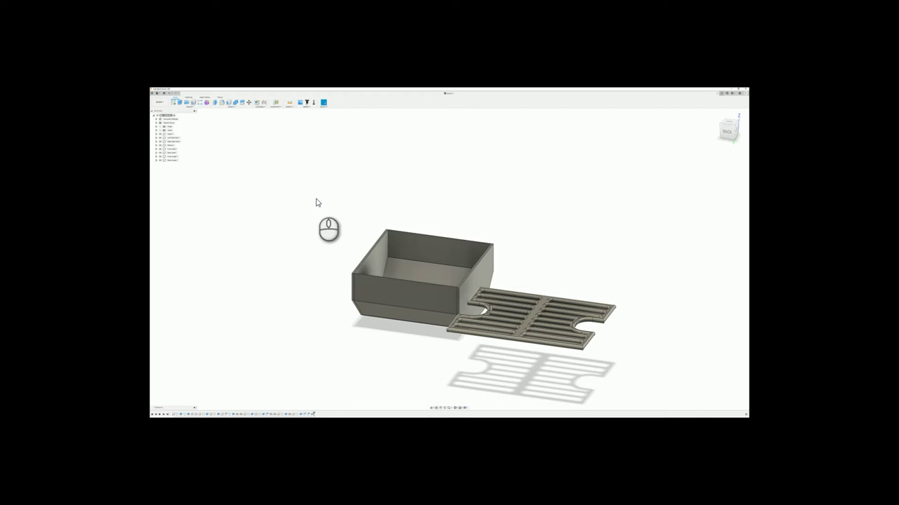
pyautogui.keyDown('shift'); pyautogui.moveTo(323, 193); pyautogui.dragTo(344, 177, button='middle'); pyautogui.keyUp('shift')
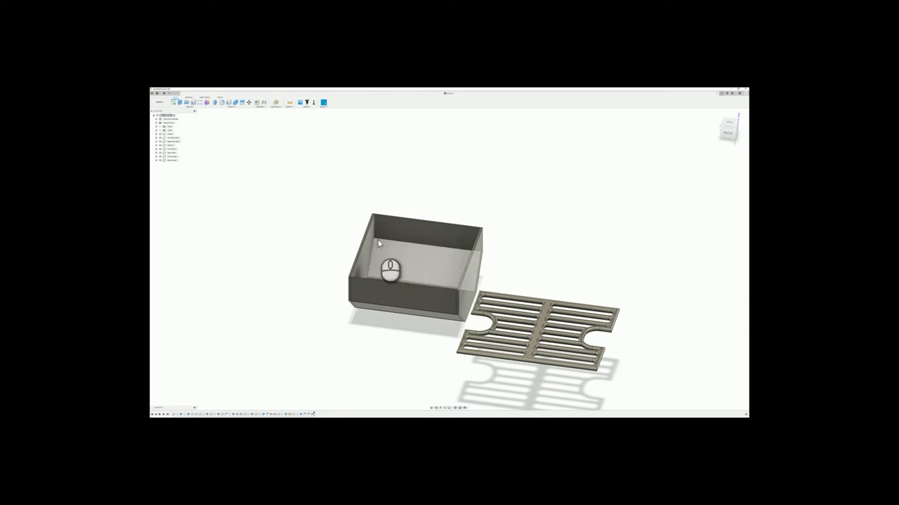
pyautogui.moveTo(511, 277)
pyautogui.keyDown('shift'); pyautogui.mouseDown(button='middle')
pyautogui.moveTo(518, 263)
pyautogui.moveTo(535, 263)
pyautogui.moveTo(524, 275)
pyautogui.mouseUp(button='middle'); pyautogui.keyUp('shift')
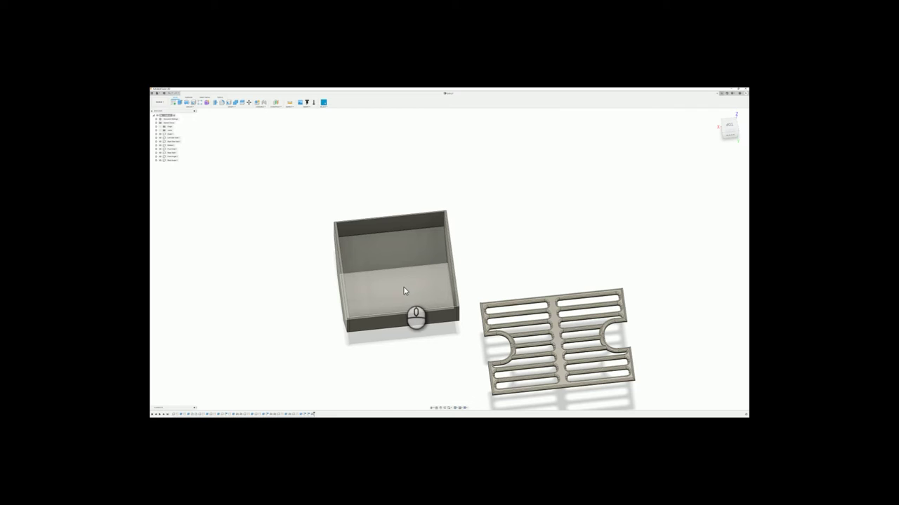
# - Activate the top-level component and create a new component in it for an angle bracket
pyautogui.moveTo(506, 280)
pyautogui.keyDown('shift'); pyautogui.mouseDown(button='middle')
pyautogui.moveTo(528, 280)
pyautogui.moveTo(513, 289)
pyautogui.mouseUp(button='middle'); pyautogui.keyUp('shift')
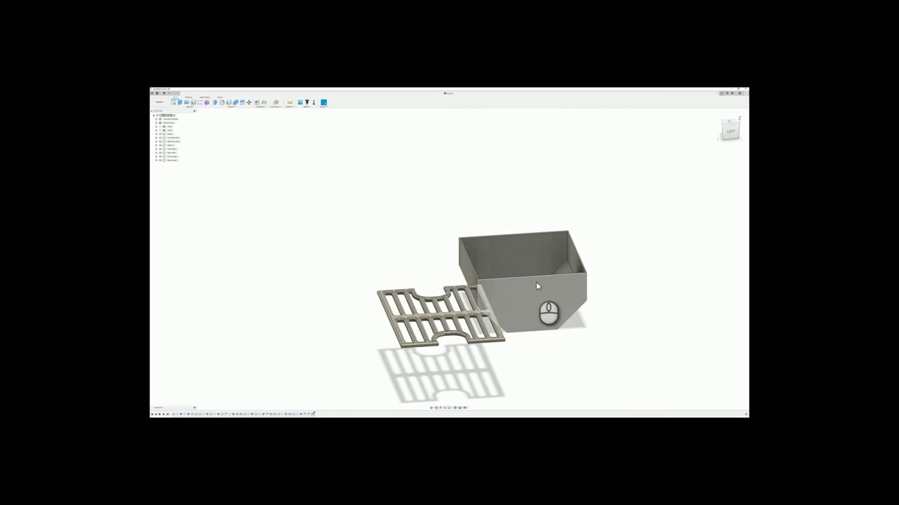
pyautogui.keyDown('shift'); pyautogui.moveTo(372, 241); pyautogui.dragTo(395, 246, button='middle'); pyautogui.keyUp('shift')
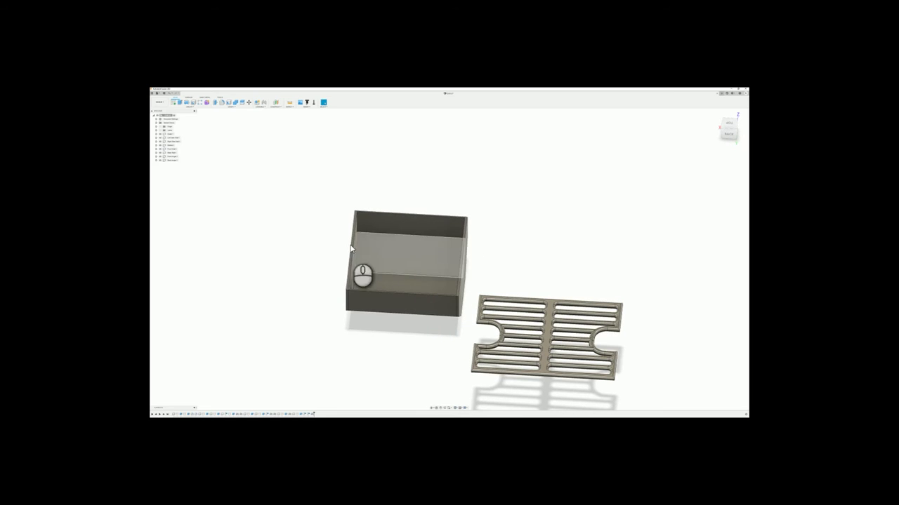
pyautogui.click(167, 115)
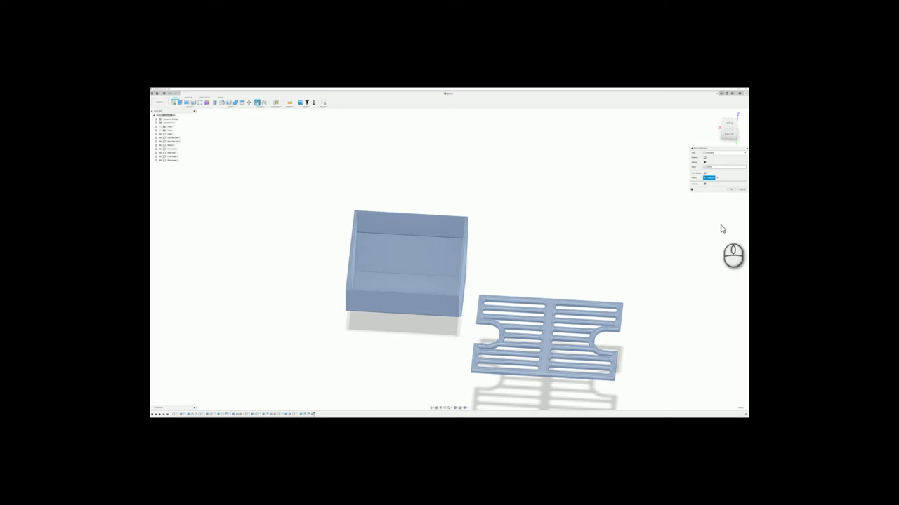
pyautogui.press('Return')
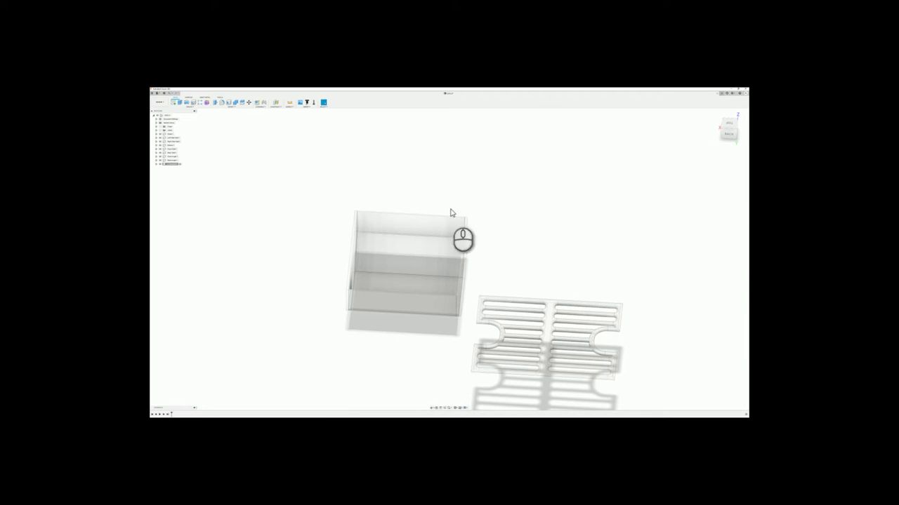
# - Sketch a small square above the slotted grate on the vertical plane parallel to the box's back
pyautogui.click(174, 102)
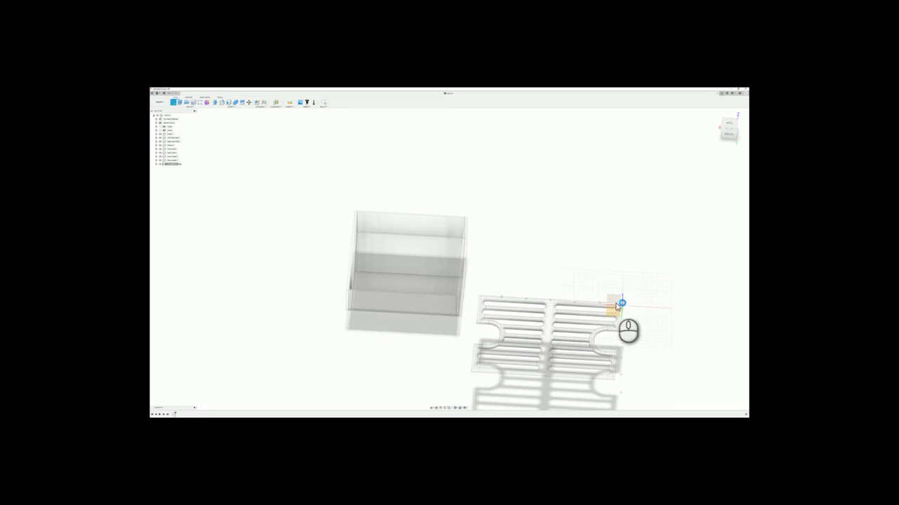
pyautogui.click(616, 307)
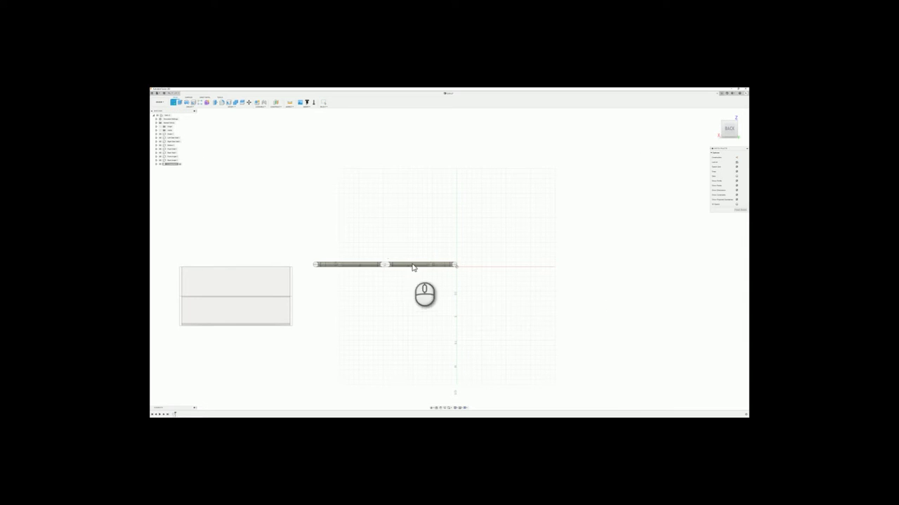
pyautogui.click(408, 217)
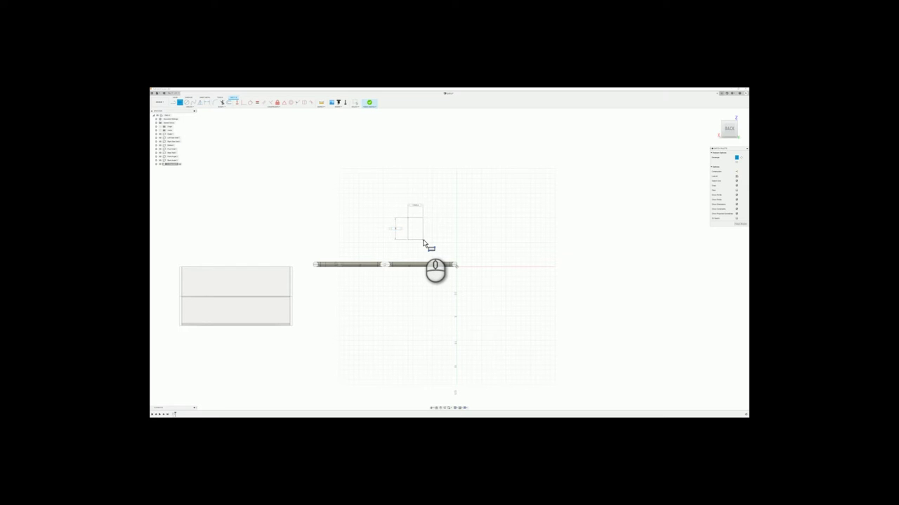
pyautogui.scroll(5, 423, 244)
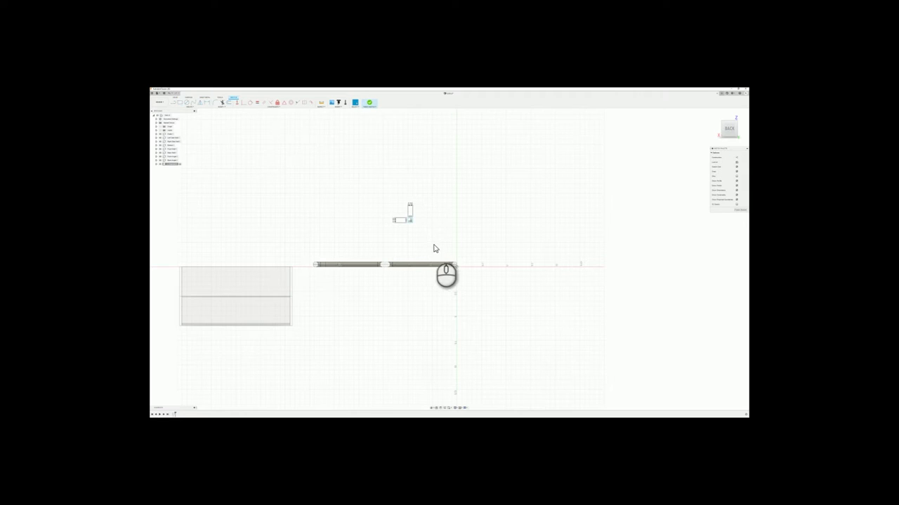
pyautogui.scroll(5, 424, 238)
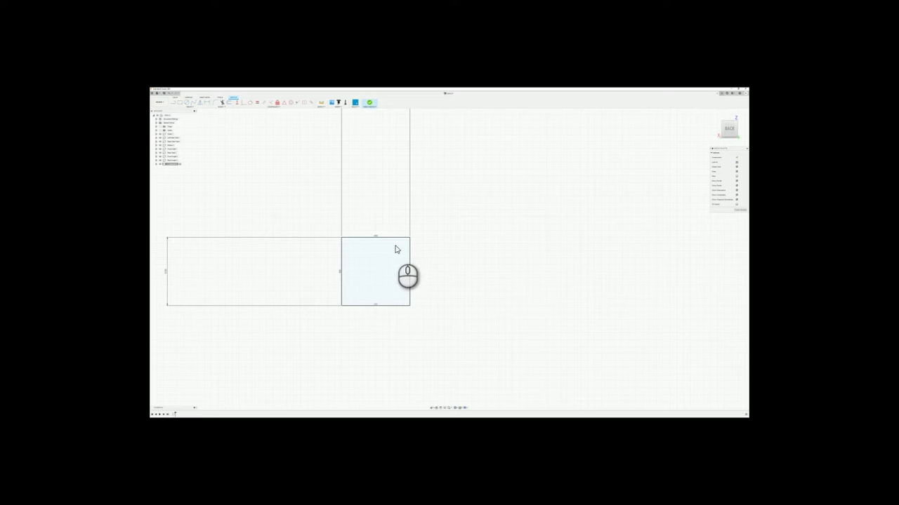
# - Offset the square's outline inward by 0.125
pyautogui.click(228, 103)
pyautogui.click(360, 238)
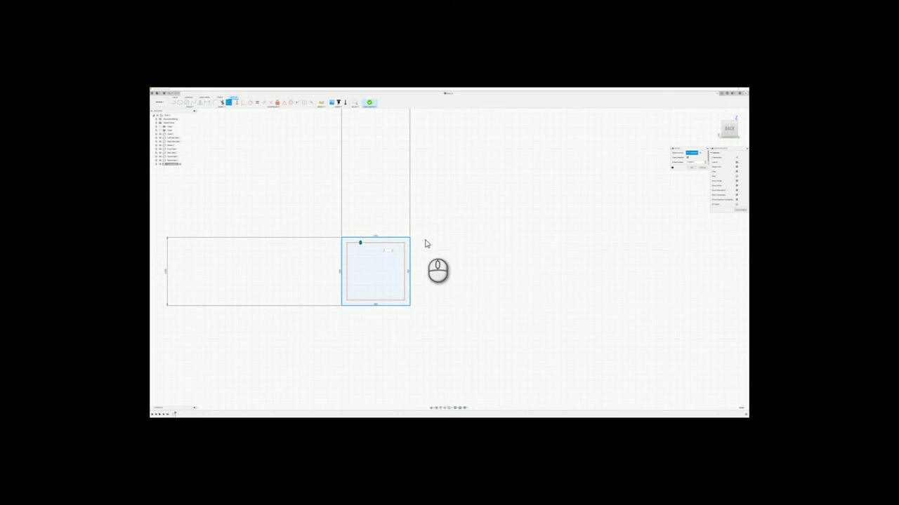
pyautogui.write('-.125')
pyautogui.press('Return')
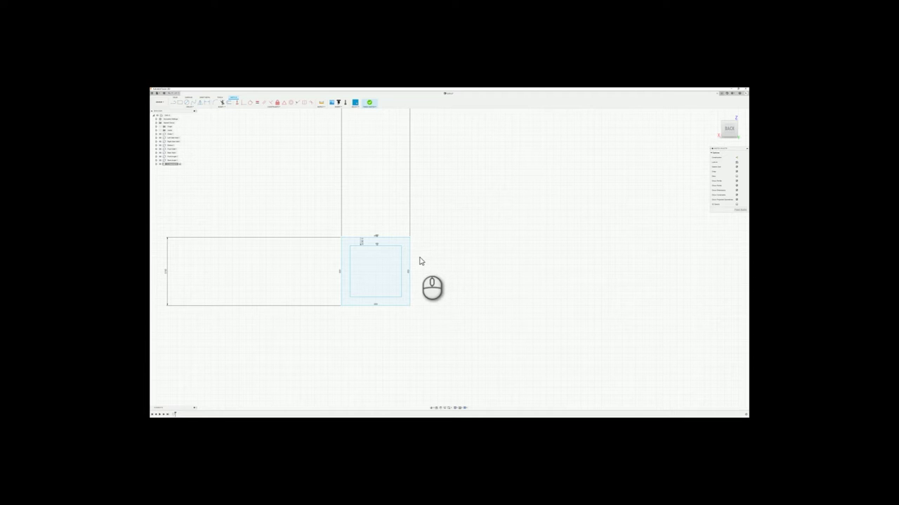
# - Draw two short lines joining opposite corners of the inner square to the outer square, closing off an L-shaped profile
pyautogui.press('l')
pyautogui.click(405, 247)
pyautogui.click(410, 244)
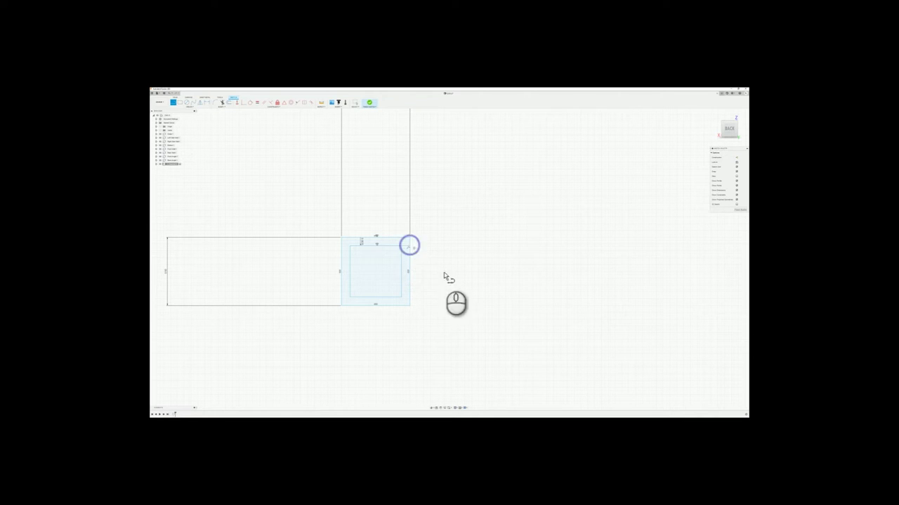
pyautogui.click(350, 302)
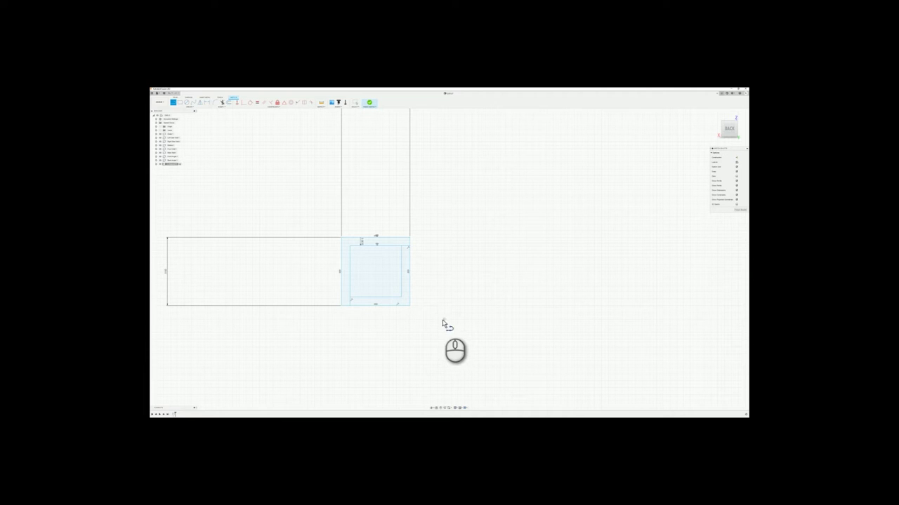
# - Extrude the L-shaped profile into a long angle bracket
pyautogui.press('e')
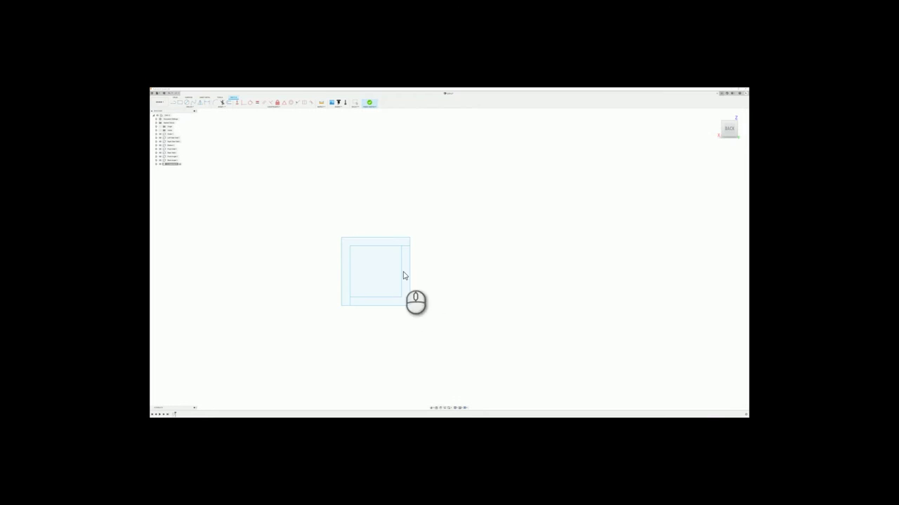
pyautogui.click(386, 241)
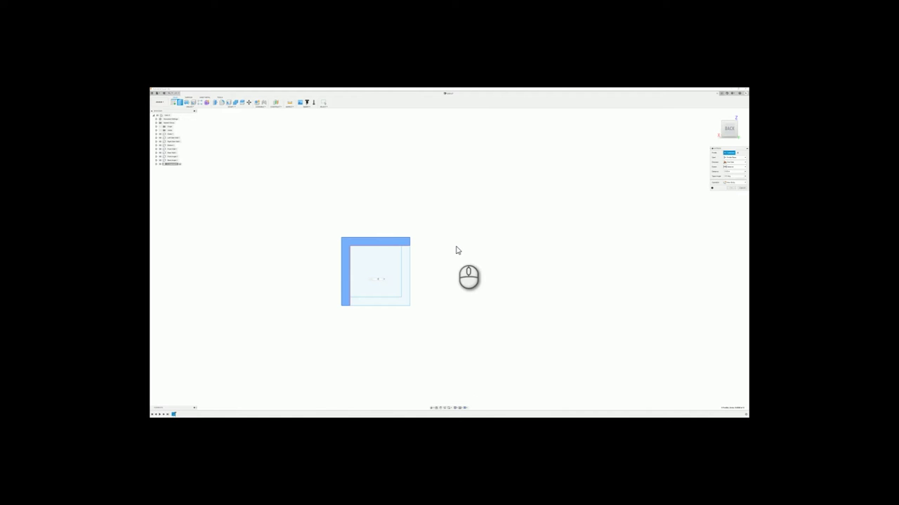
pyautogui.press('Return')
# - Copy the angle bracket component, paste it into the top-level component, and move the copy sideways beside the original
pyautogui.scroll(-10, 464, 250)
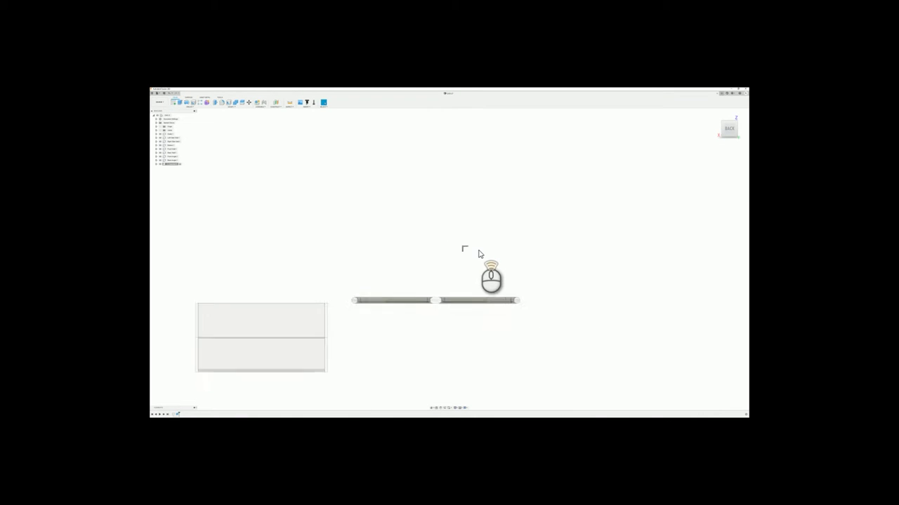
pyautogui.scroll(-3, 480, 254)
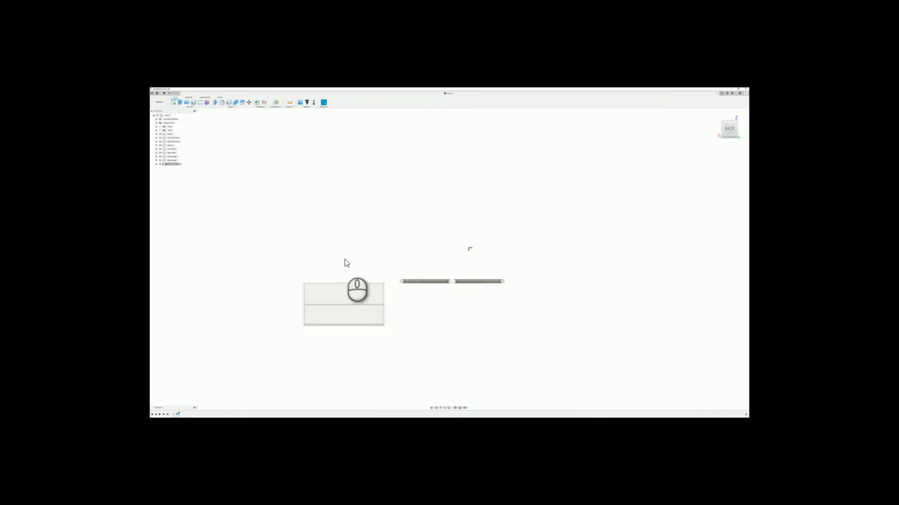
pyautogui.rightClick(170, 166)
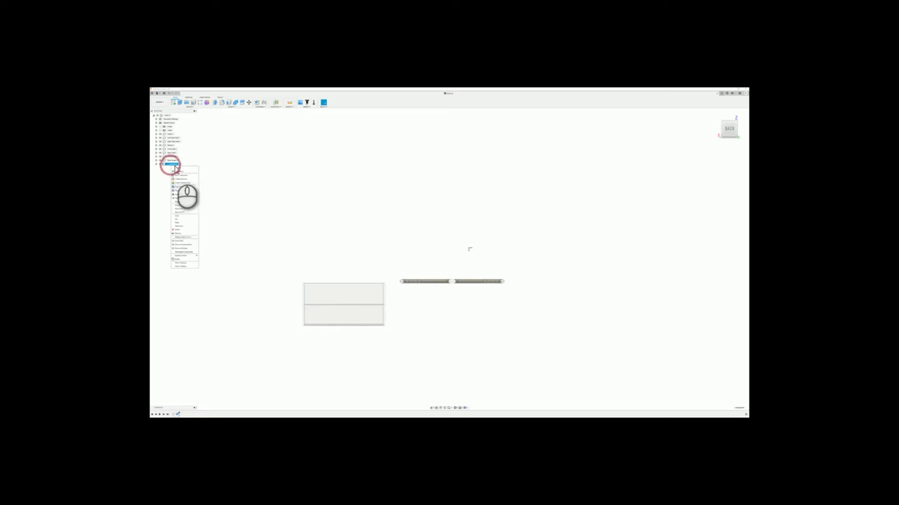
pyautogui.click(183, 215)
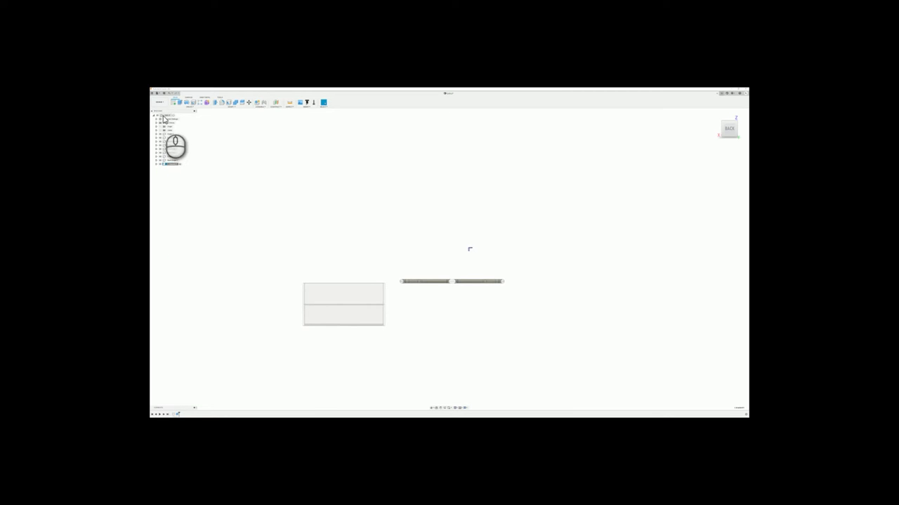
pyautogui.rightClick(163, 116)
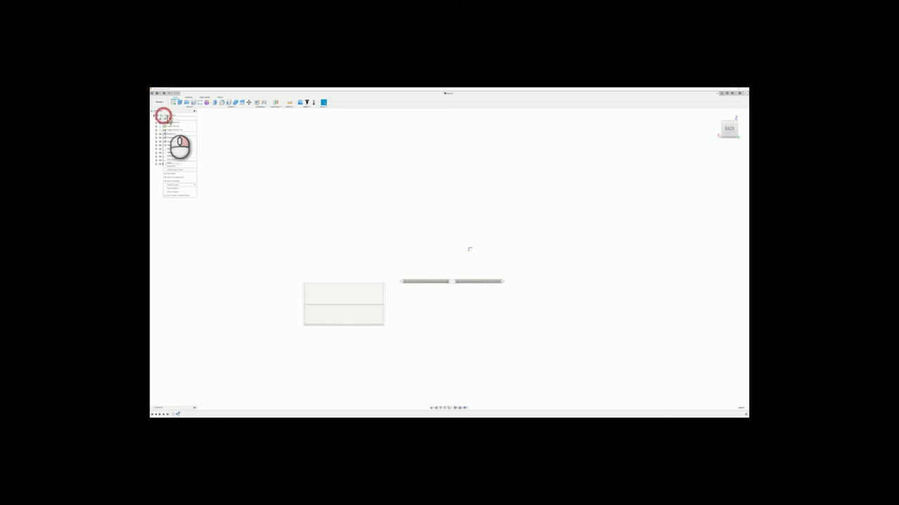
pyautogui.click(176, 162)
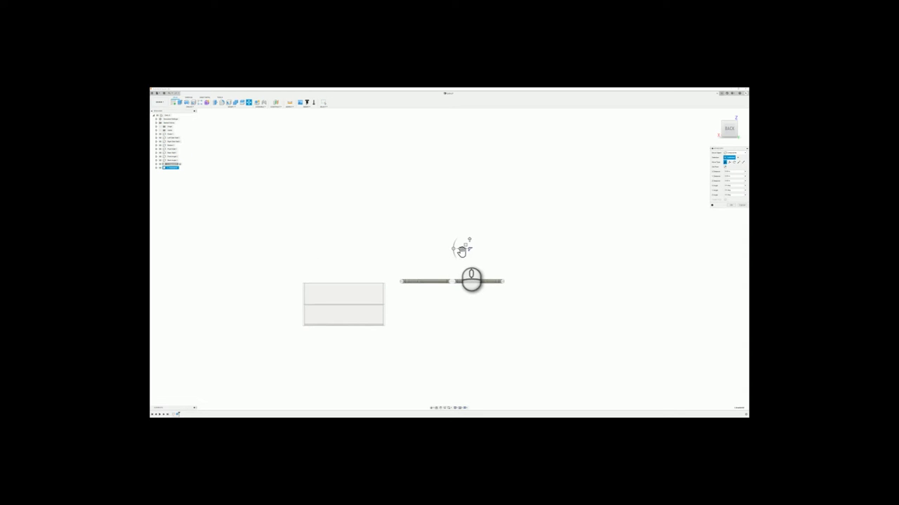
pyautogui.moveTo(460, 251); pyautogui.dragTo(445, 251)
pyautogui.press('Return')
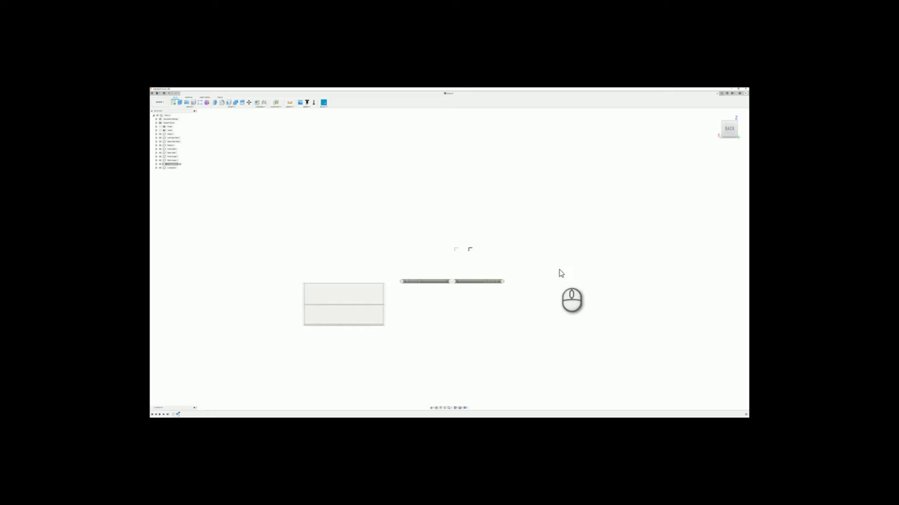
# - Activate the top-level component and join one angle bracket to the inner face of the right side panel, just below its upper edge
pyautogui.click(173, 115)
pyautogui.keyDown('shift'); pyautogui.moveTo(365, 179); pyautogui.dragTo(442, 196, button='middle'); pyautogui.keyUp('shift')
pyautogui.scroll(3, 459, 199)
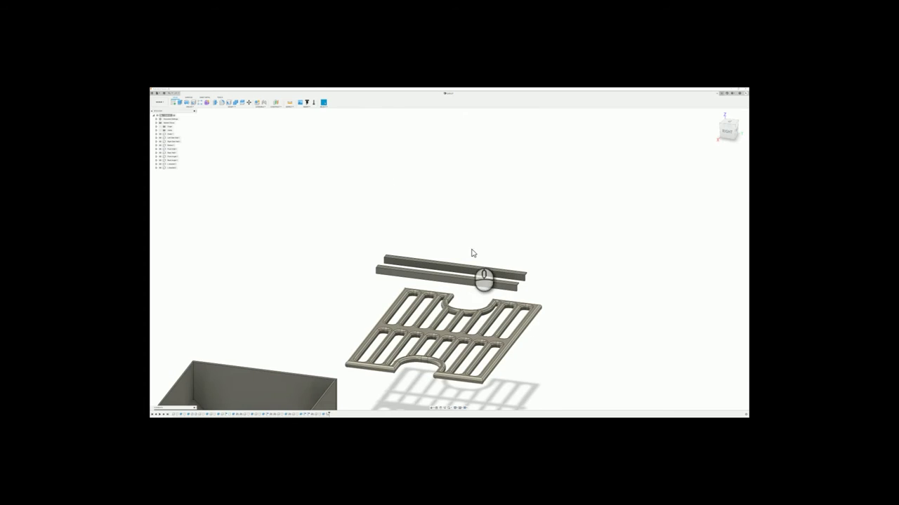
pyautogui.press('j')
pyautogui.scroll(5, 471, 253)
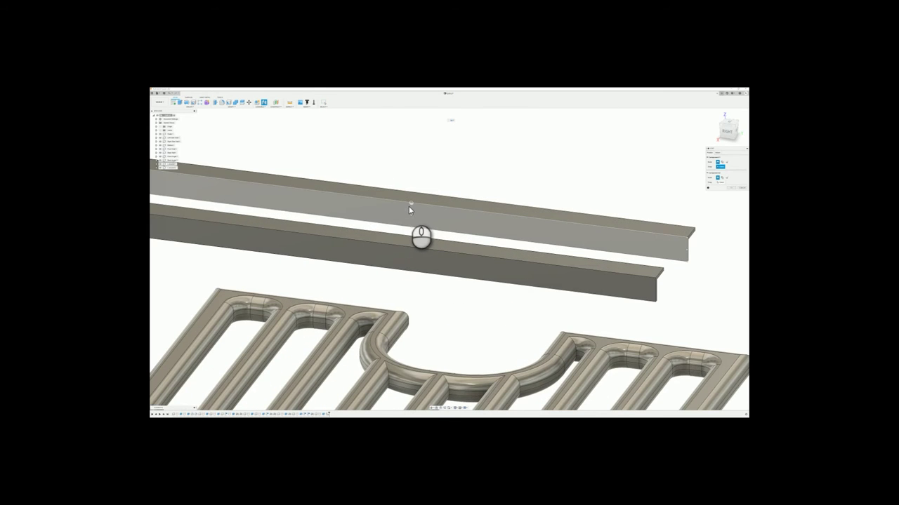
pyautogui.scroll(-10, 410, 209)
pyautogui.keyDown('shift'); pyautogui.moveTo(410, 211); pyautogui.dragTo(349, 235, button='middle'); pyautogui.keyUp('shift')
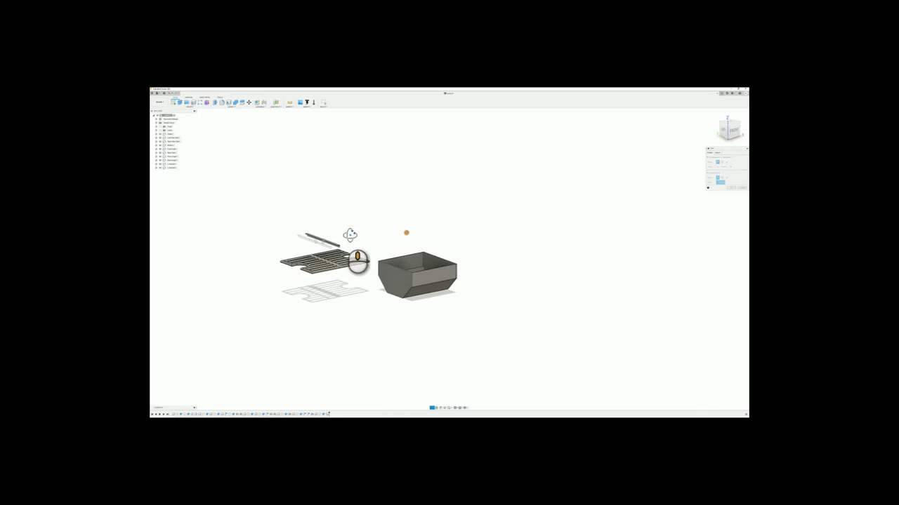
pyautogui.scroll(5, 394, 257)
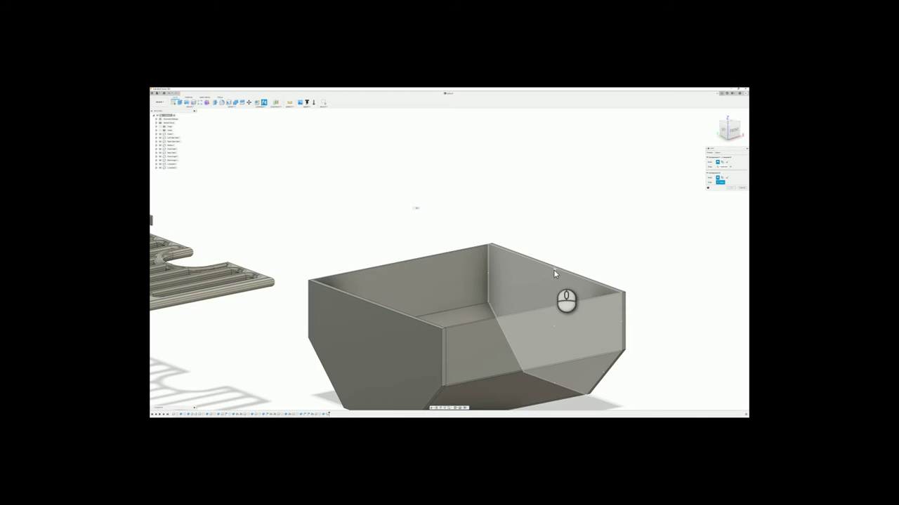
pyautogui.click(554, 285)
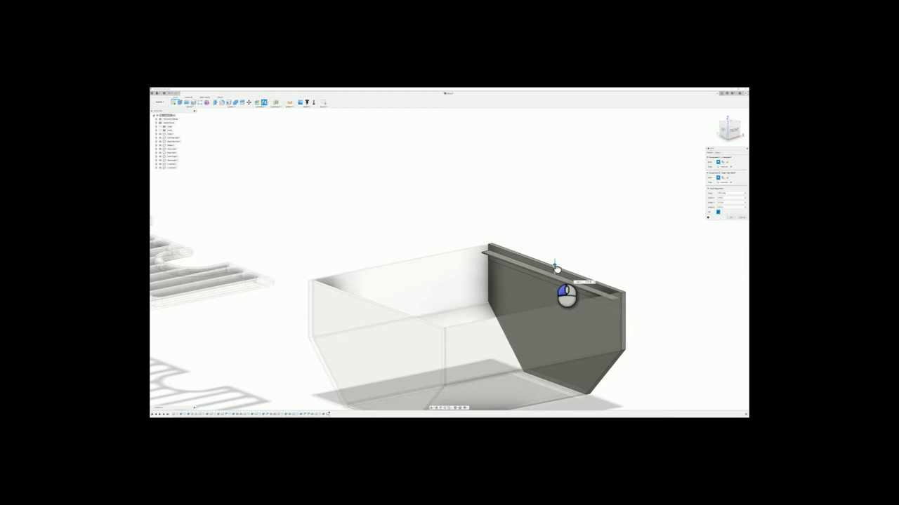
pyautogui.press('Return')
# - Join the second angle bracket to the inner face of the left side panel, adjusting its rotation and vertical offset
pyautogui.scroll(-8, 540, 277)
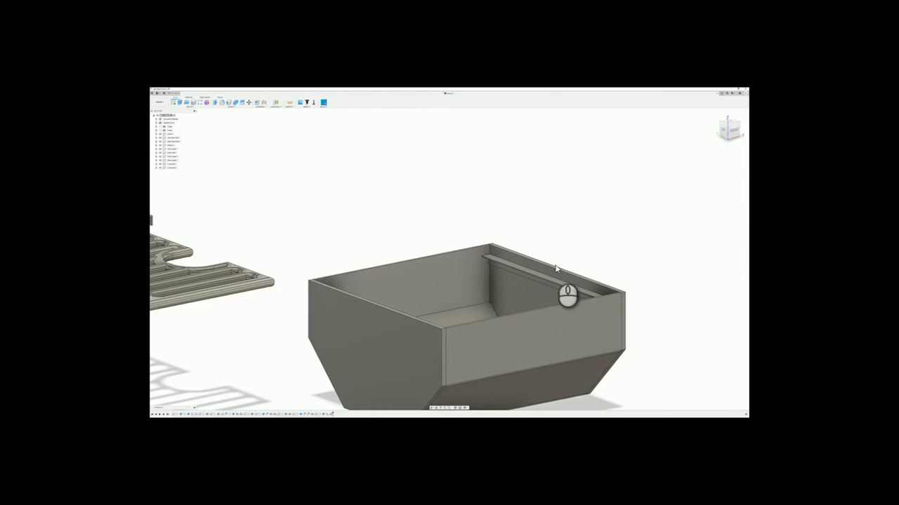
pyautogui.keyDown('shift'); pyautogui.moveTo(485, 266); pyautogui.dragTo(458, 260, button='middle'); pyautogui.keyUp('shift')
pyautogui.scroll(5, 458, 260)
pyautogui.scroll(5, 458, 260)
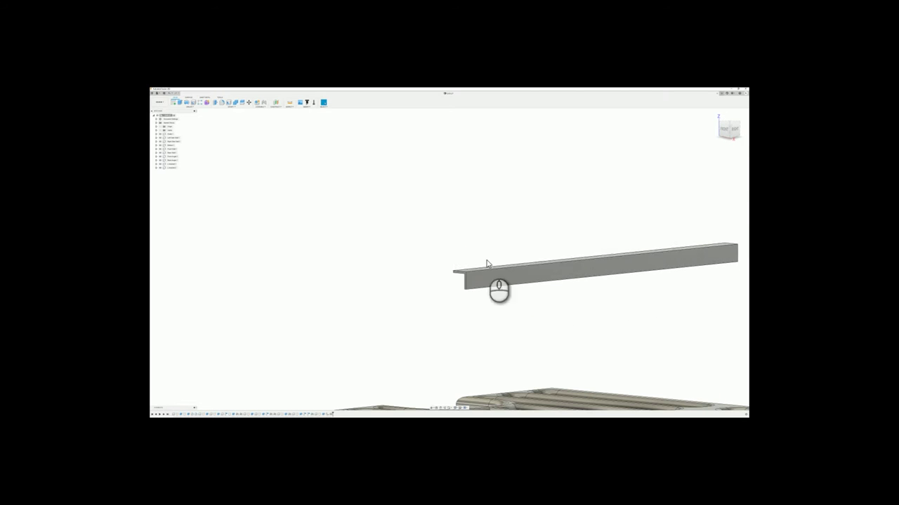
pyautogui.press('j')
pyautogui.click(601, 261)
pyautogui.scroll(-4, 618, 281)
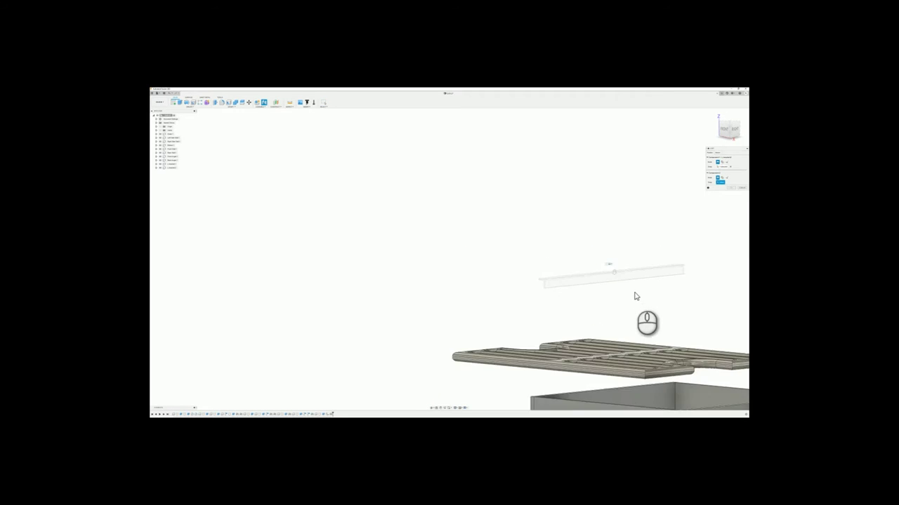
pyautogui.click(615, 364)
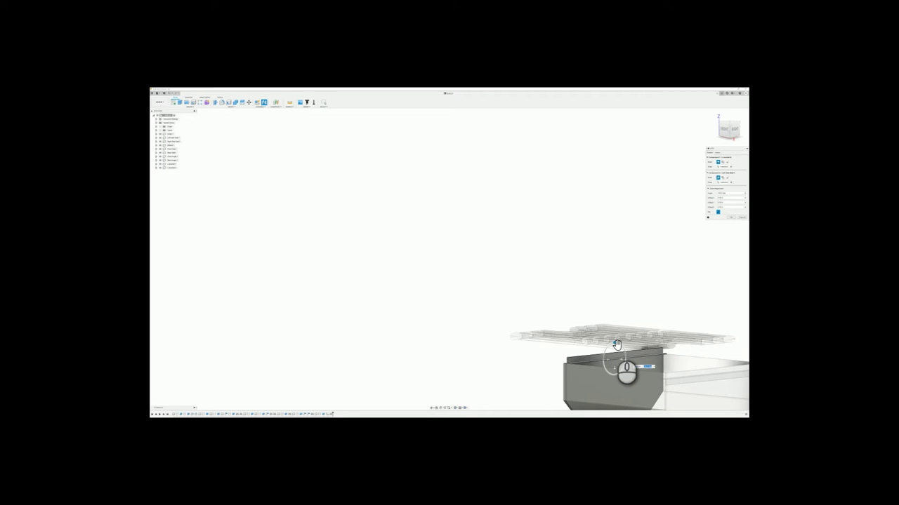
pyautogui.moveTo(617, 344); pyautogui.dragTo(616, 398)
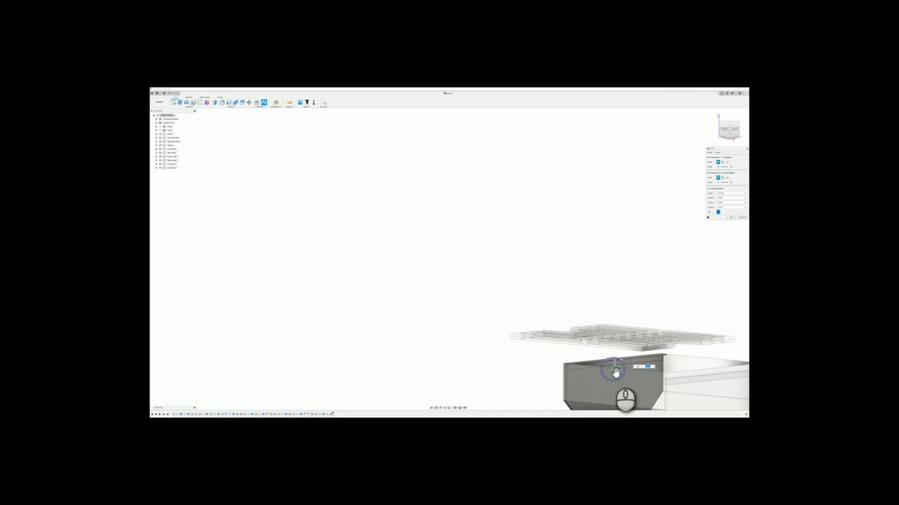
pyautogui.press('Return')
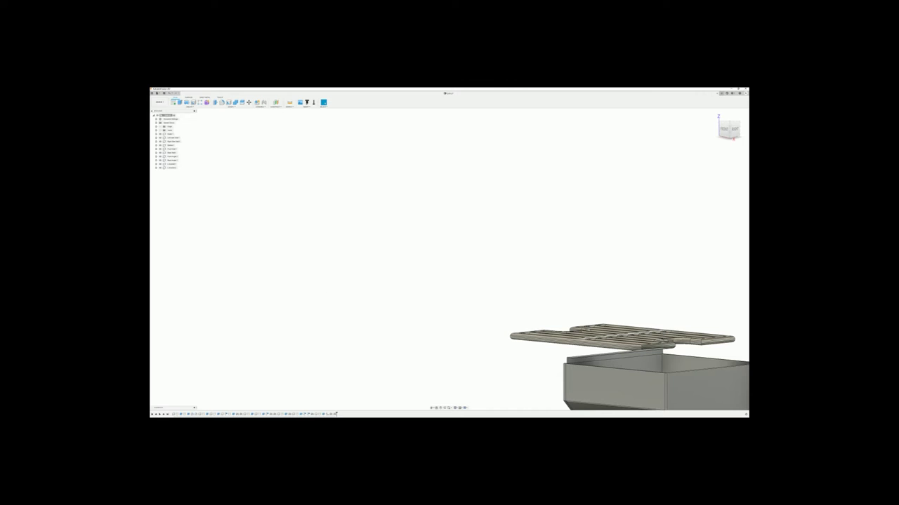
# - Edit the left angle bracket's joint offset so the bracket sits inside the box below the upper rim
pyautogui.rightClick(334, 414)
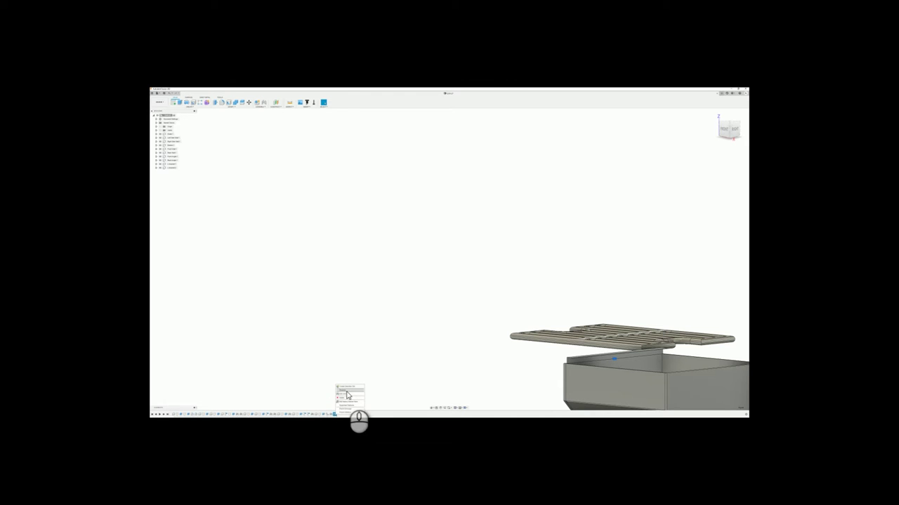
pyautogui.click(344, 398)
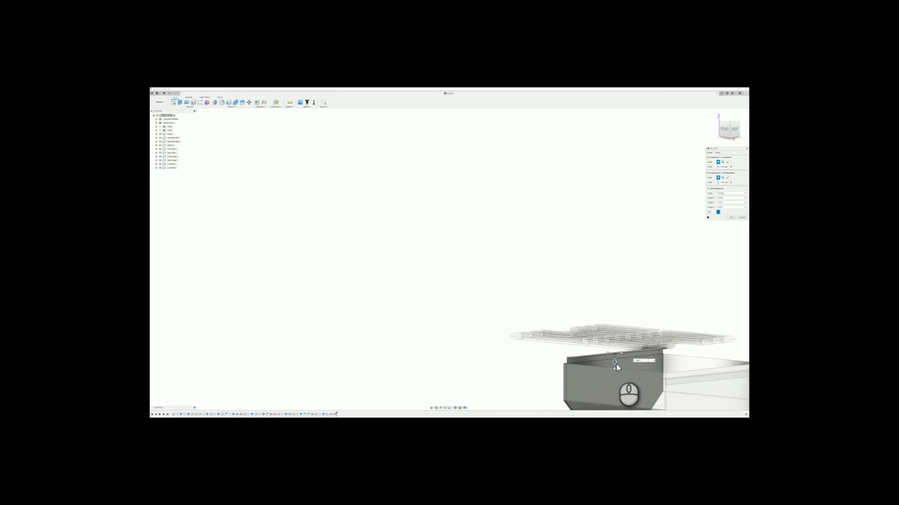
pyautogui.press('Return')
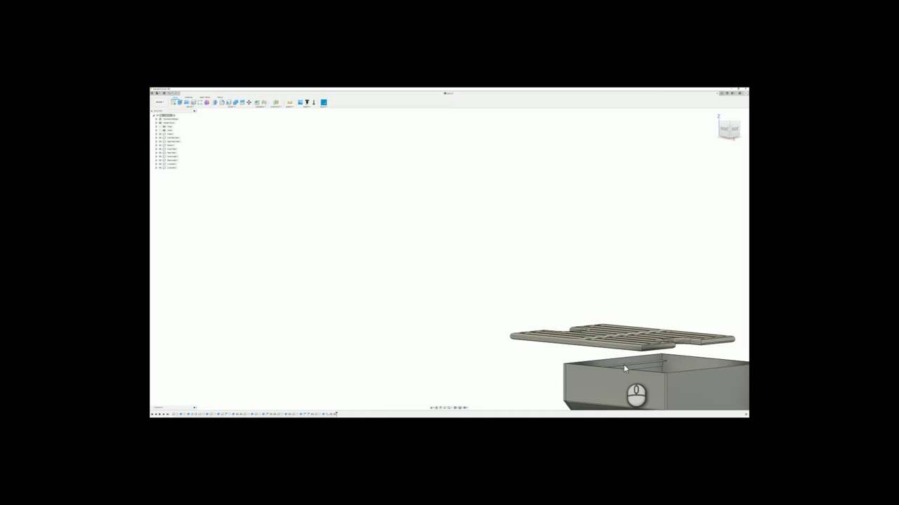
# - Join the midpoint of the slotted grate's long rear edge to the midpoint of the rear panel's upper edge
pyautogui.scroll(-4, 489, 257)
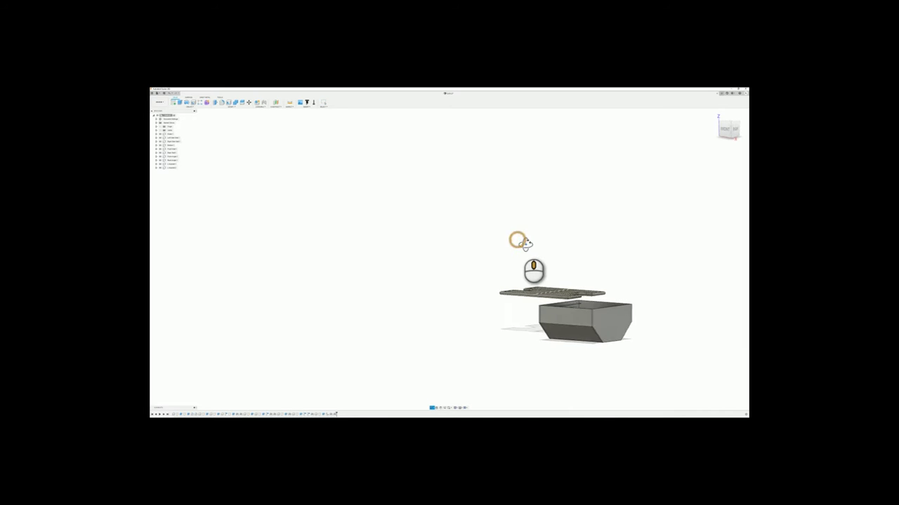
pyautogui.keyDown('shift'); pyautogui.moveTo(521, 242); pyautogui.dragTo(527, 251, button='middle'); pyautogui.keyUp('shift')
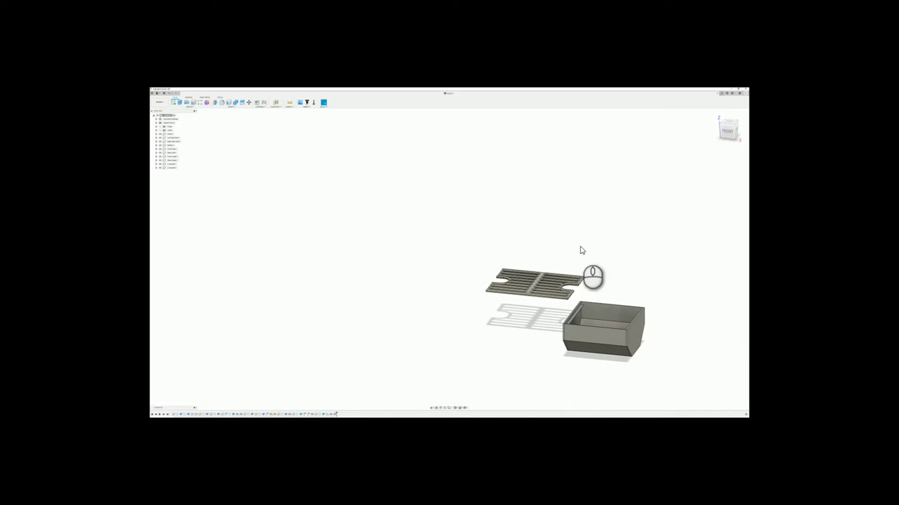
pyautogui.moveTo(581, 250)
pyautogui.keyDown('shift'); pyautogui.mouseDown(button='middle')
pyautogui.moveTo(611, 260)
pyautogui.moveTo(570, 255)
pyautogui.mouseUp(button='middle'); pyautogui.keyUp('shift')
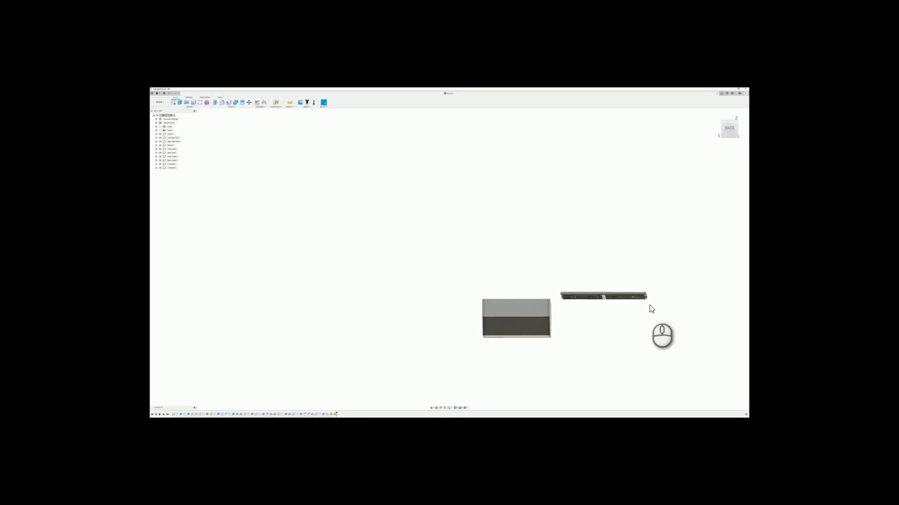
pyautogui.press('j')
pyautogui.scroll(10, 559, 311)
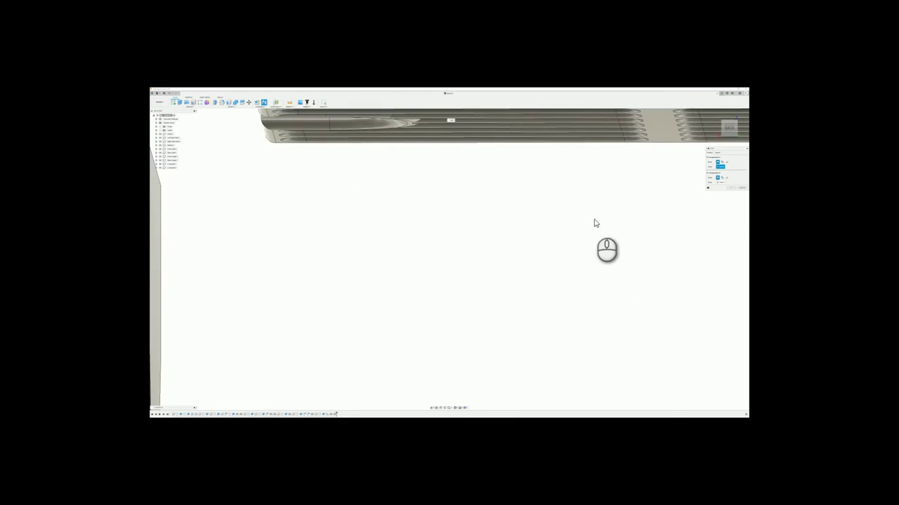
pyautogui.scroll(-3, 594, 224)
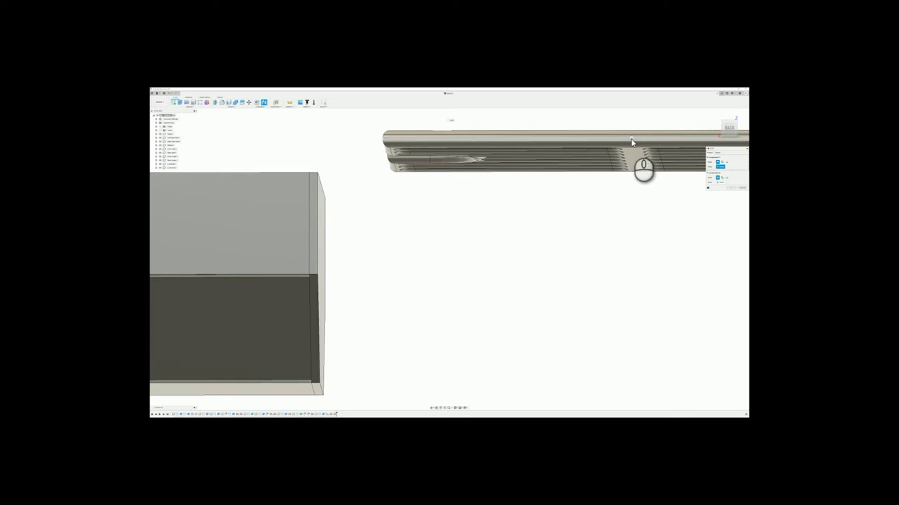
pyautogui.scroll(-8, 576, 217)
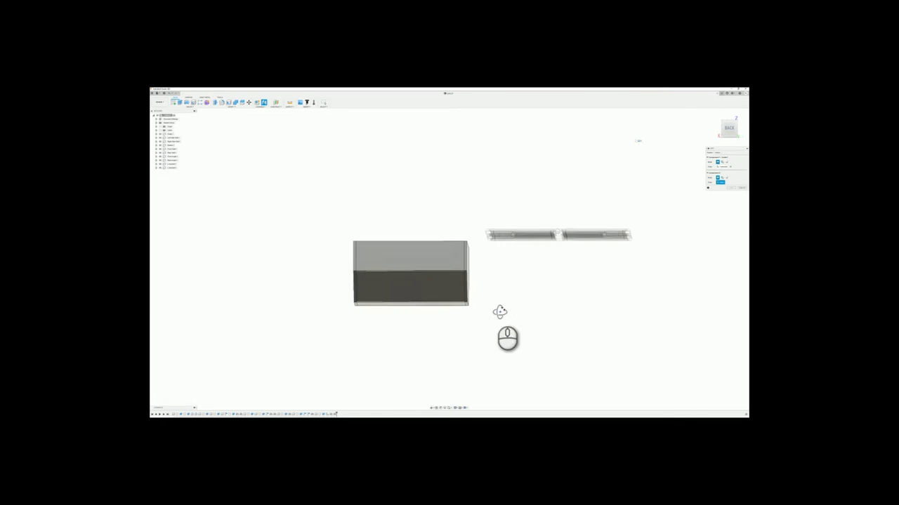
pyautogui.keyDown('shift'); pyautogui.moveTo(499, 311); pyautogui.dragTo(592, 290, button='middle'); pyautogui.keyUp('shift')
pyautogui.scroll(5, 573, 254)
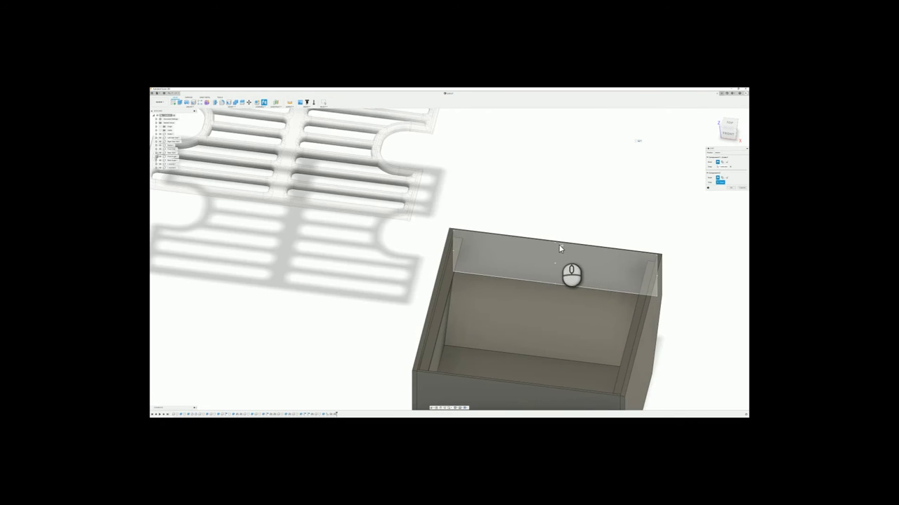
pyautogui.click(559, 245)
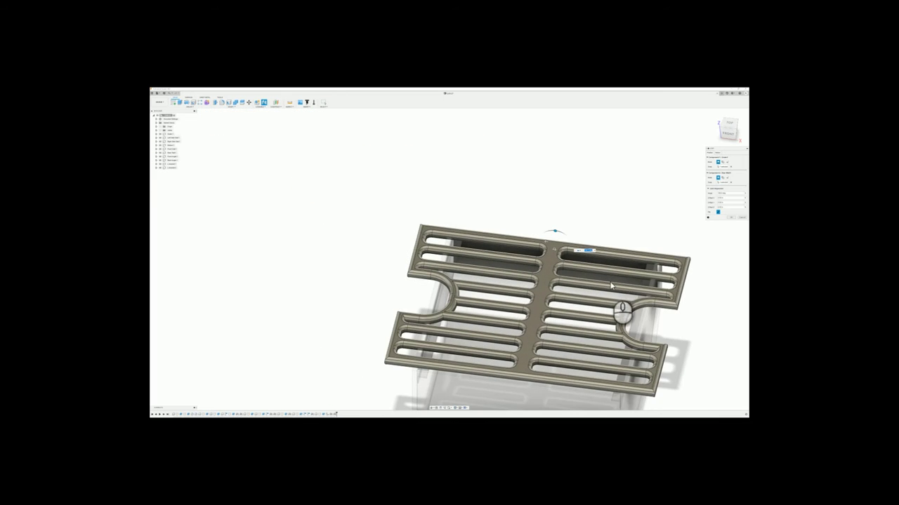
# - Offset the grate joint downward so the grate drops level with the box's upper rim, and complete the joint
pyautogui.keyDown('shift'); pyautogui.moveTo(611, 286); pyautogui.dragTo(667, 321, button='middle'); pyautogui.keyUp('shift')
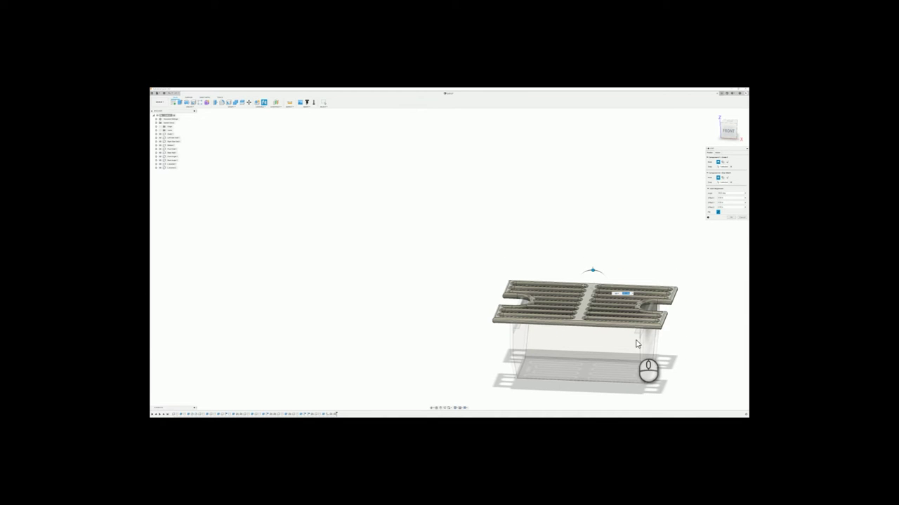
pyautogui.scroll(3, 636, 346)
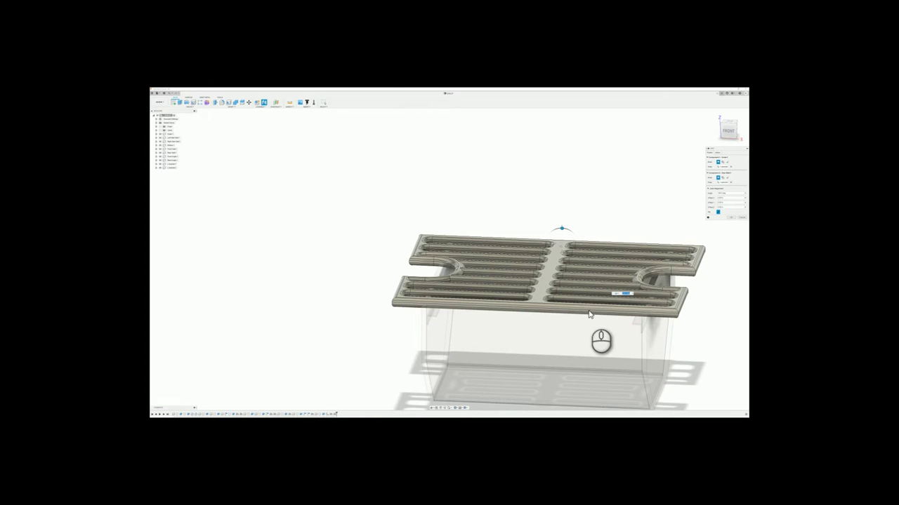
pyautogui.keyDown('shift'); pyautogui.moveTo(591, 316); pyautogui.dragTo(568, 321, button='middle'); pyautogui.keyUp('shift')
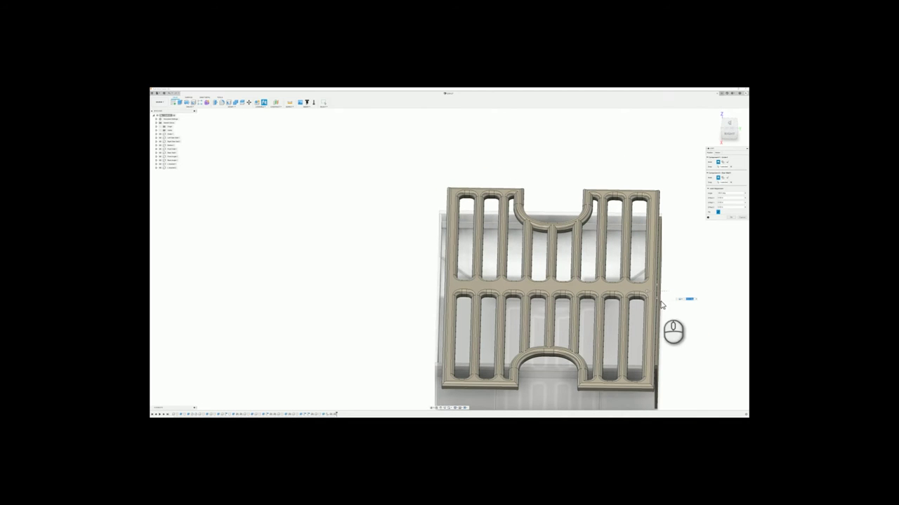
pyautogui.keyDown('shift'); pyautogui.moveTo(666, 311); pyautogui.dragTo(684, 292, button='middle'); pyautogui.keyUp('shift')
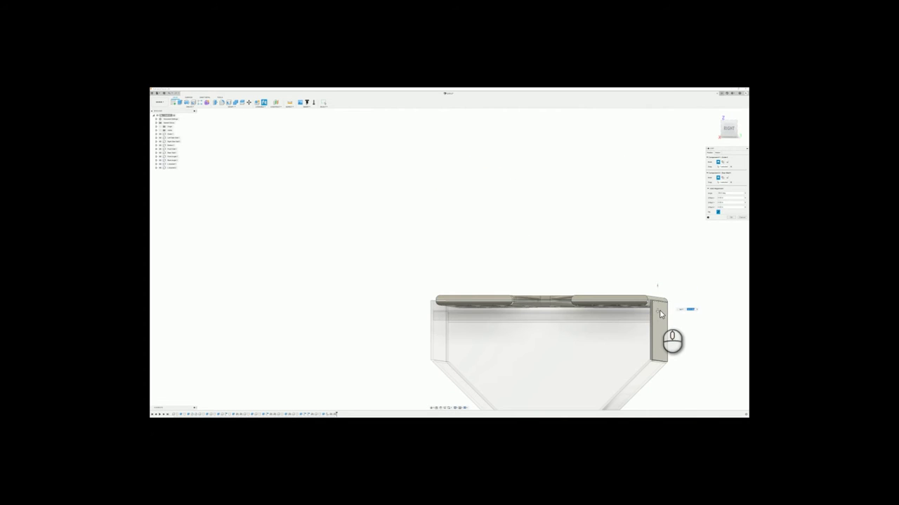
pyautogui.click(659, 321)
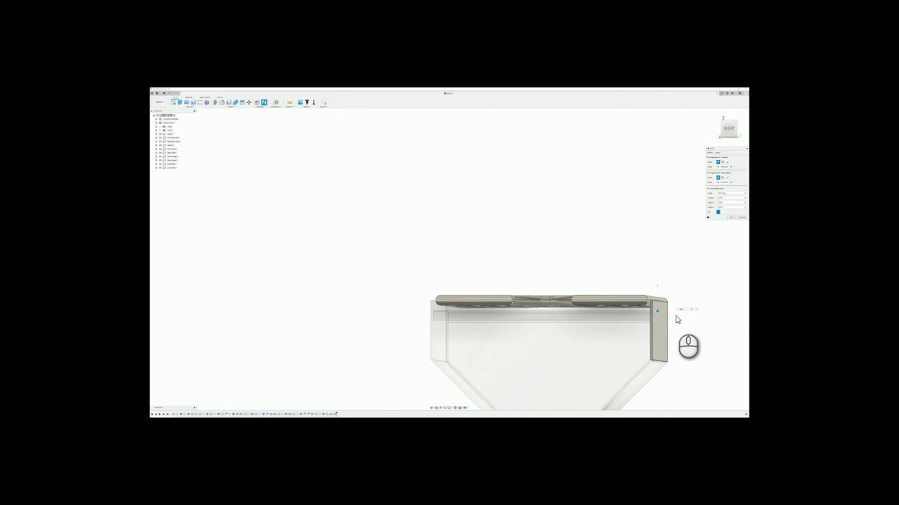
pyautogui.write('25')
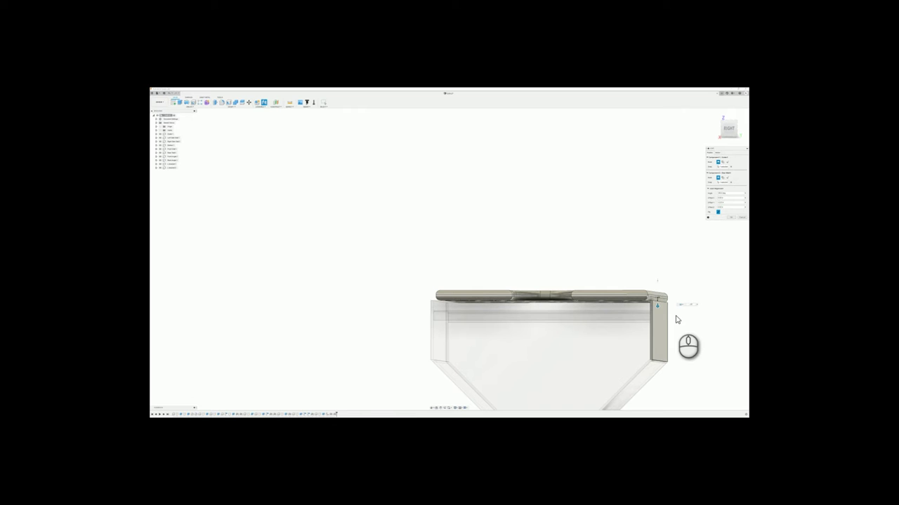
pyautogui.press('BackSpace')
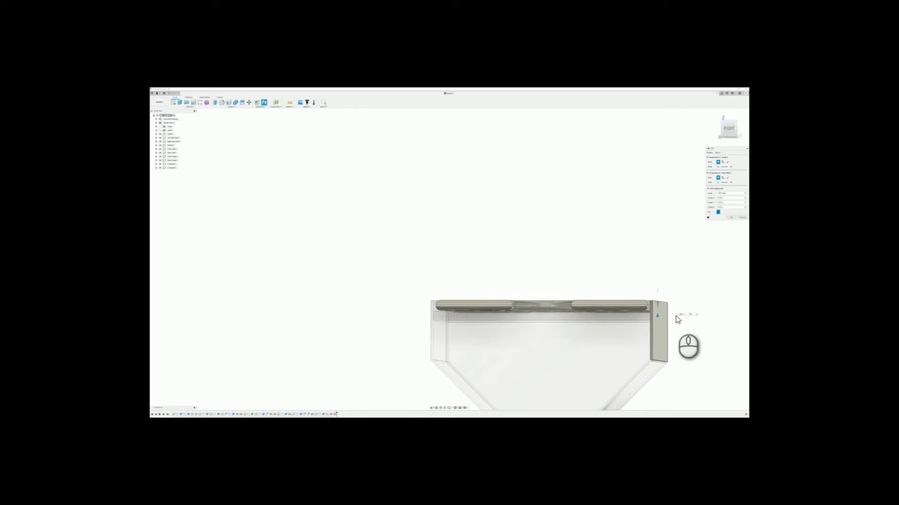
pyautogui.press('Return')
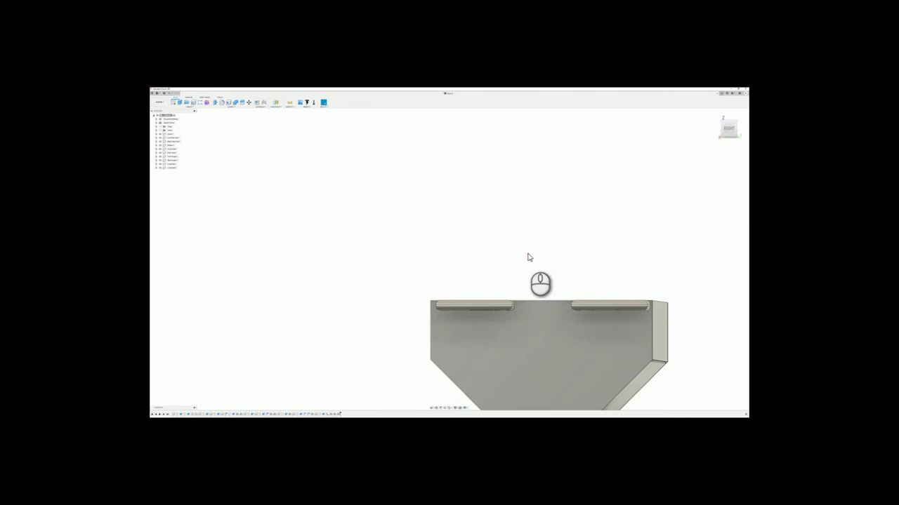
# - Activate the bottom panel component and increase its sketch rectangle's width to slightly more than the grate's length, leaving the sketch when done
pyautogui.keyDown('shift'); pyautogui.moveTo(527, 257); pyautogui.dragTo(572, 301, button='middle'); pyautogui.keyUp('shift')
pyautogui.scroll(-2, 573, 301)
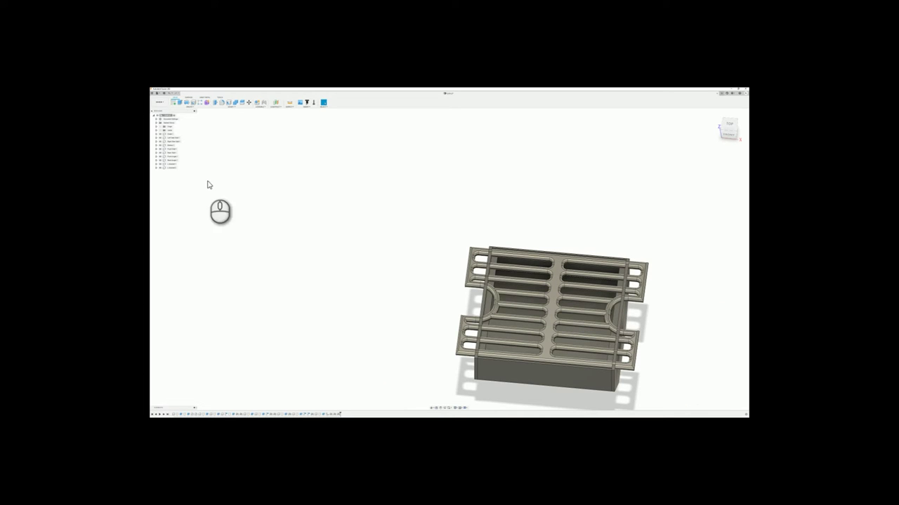
pyautogui.click(171, 146)
pyautogui.rightClick(171, 146)
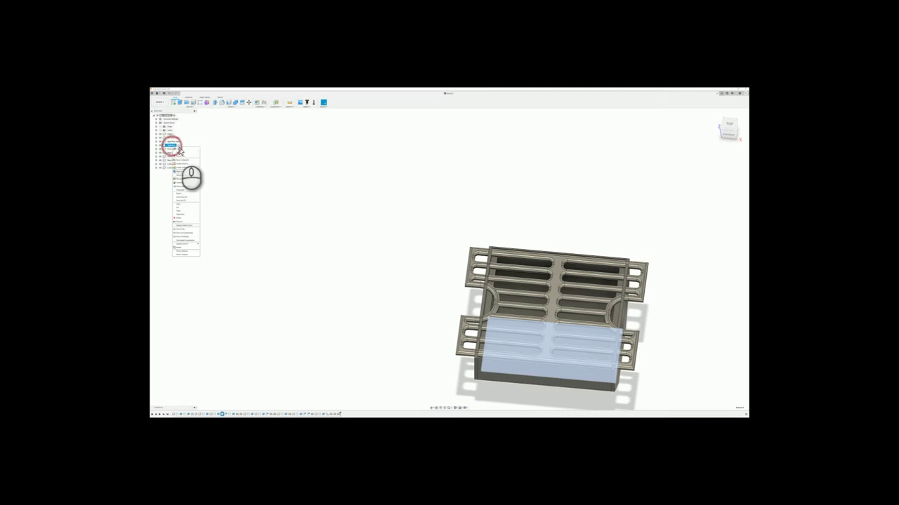
pyautogui.click(191, 197)
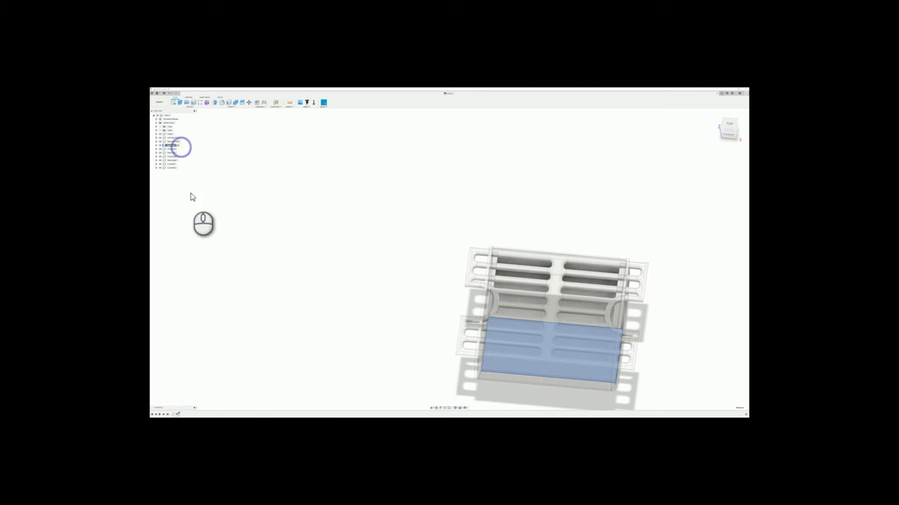
pyautogui.click(178, 414)
pyautogui.rightClick(178, 414)
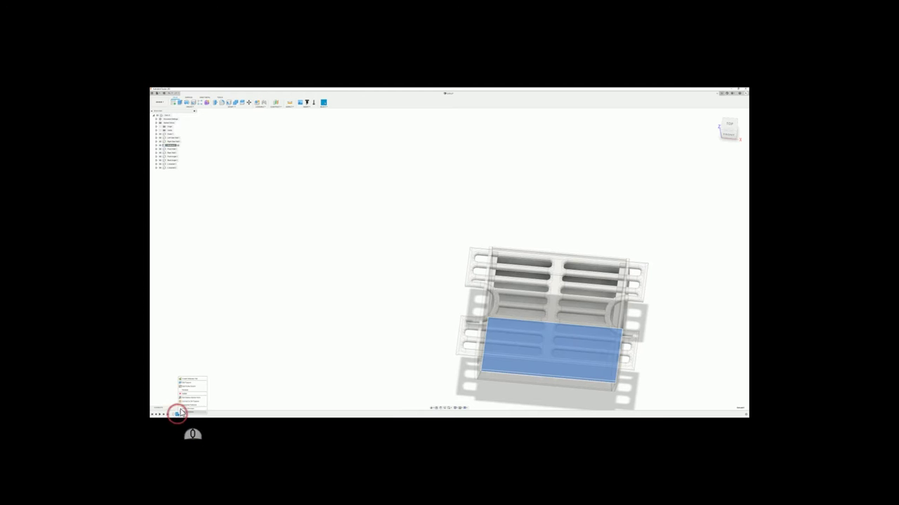
pyautogui.click(193, 384)
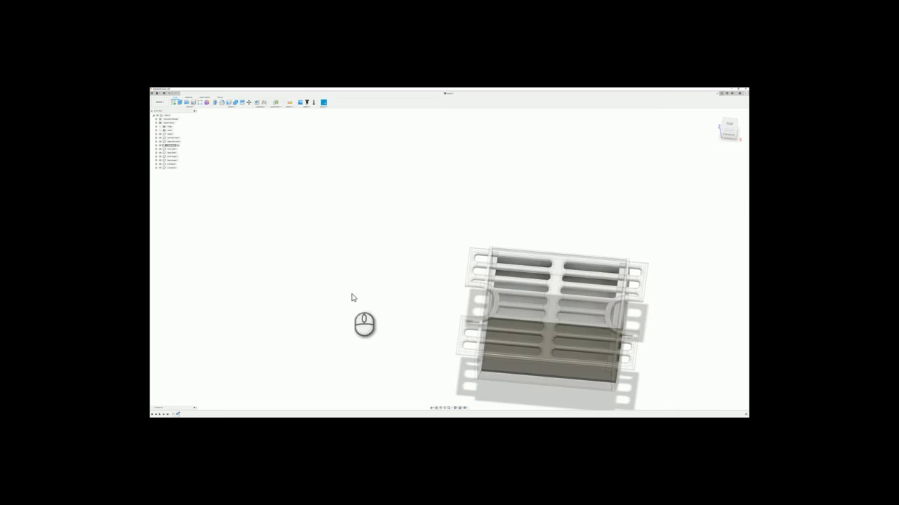
pyautogui.rightClick(174, 414)
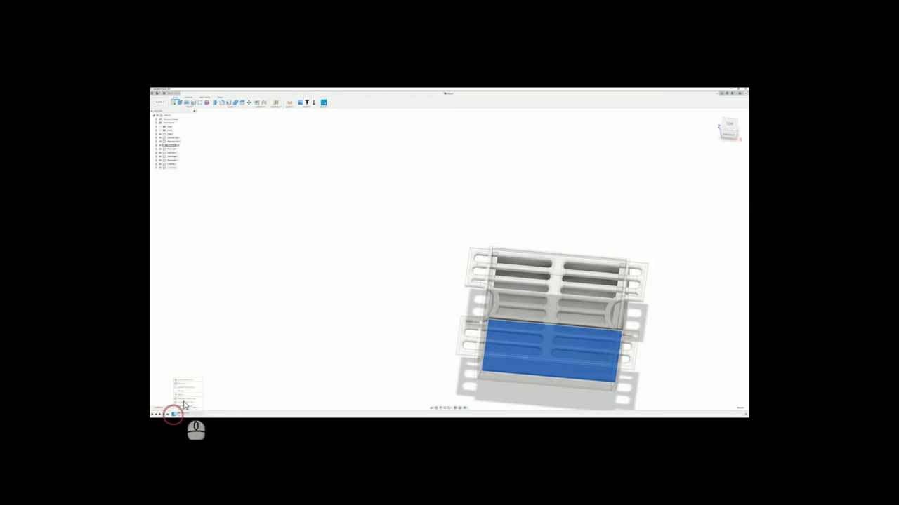
pyautogui.click(183, 385)
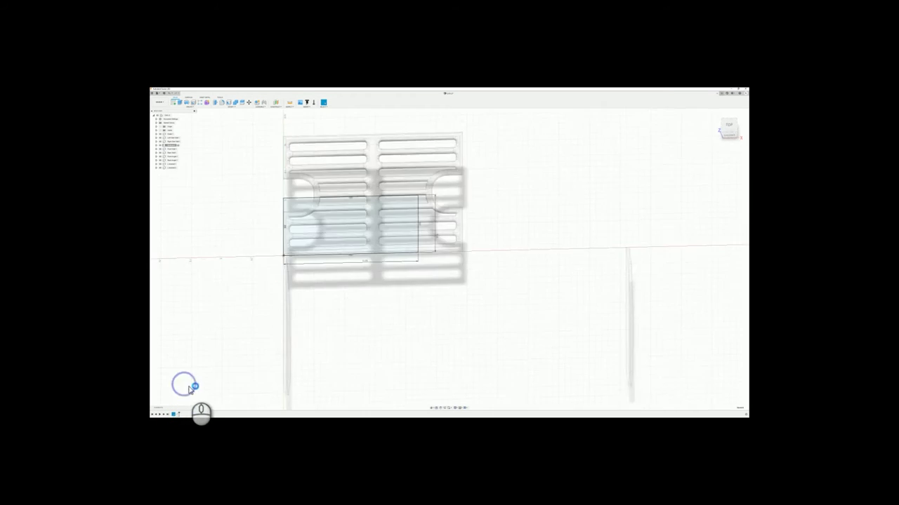
pyautogui.doubleClick(366, 288)
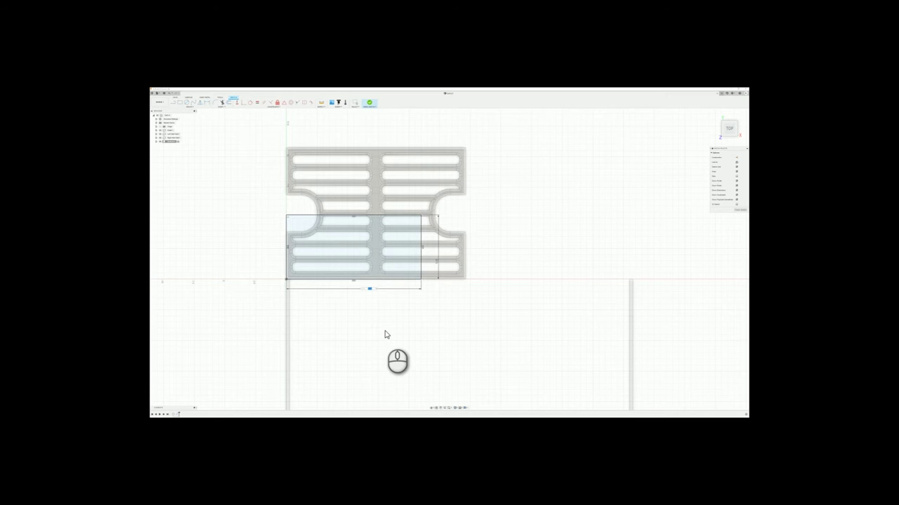
pyautogui.write('35')
pyautogui.press('Return')
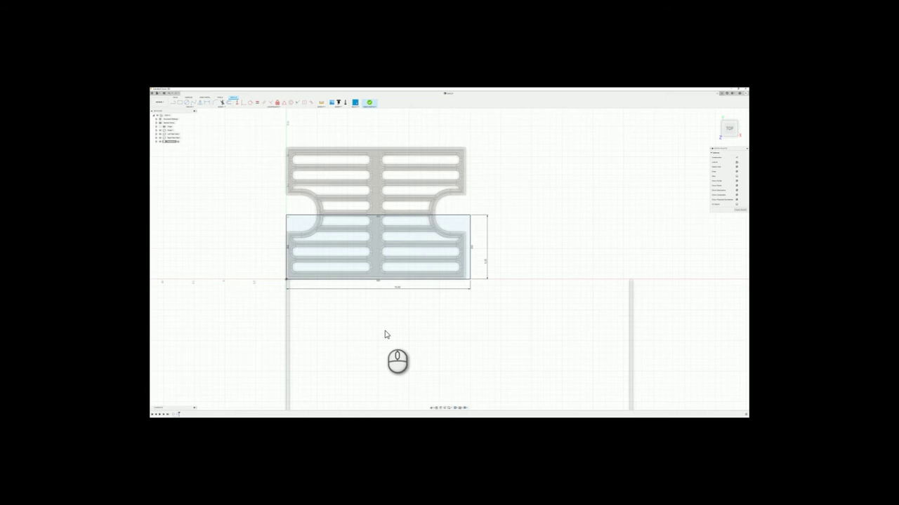
pyautogui.click(740, 211)
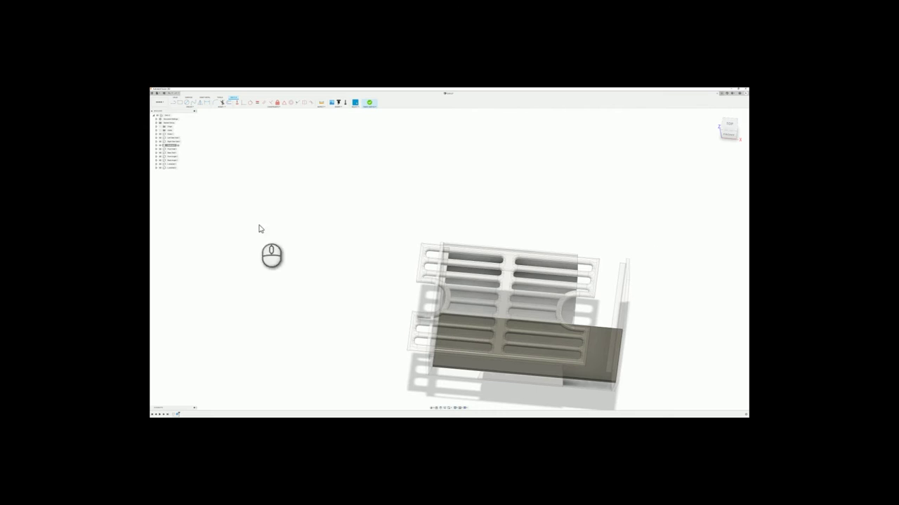
# - Activate the upper front panel component and widen its sketch rectangle to match the enlarged bottom panel
pyautogui.click(171, 149)
pyautogui.rightClick(172, 149)
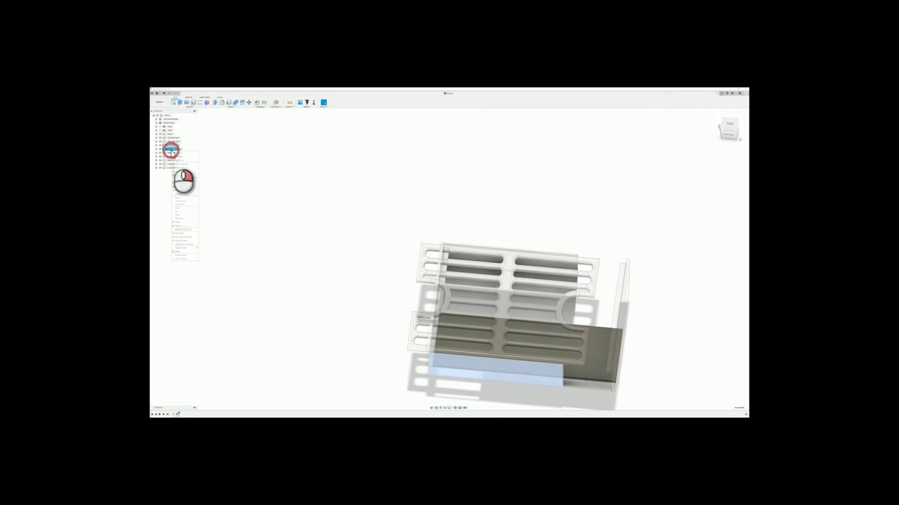
pyautogui.click(182, 153)
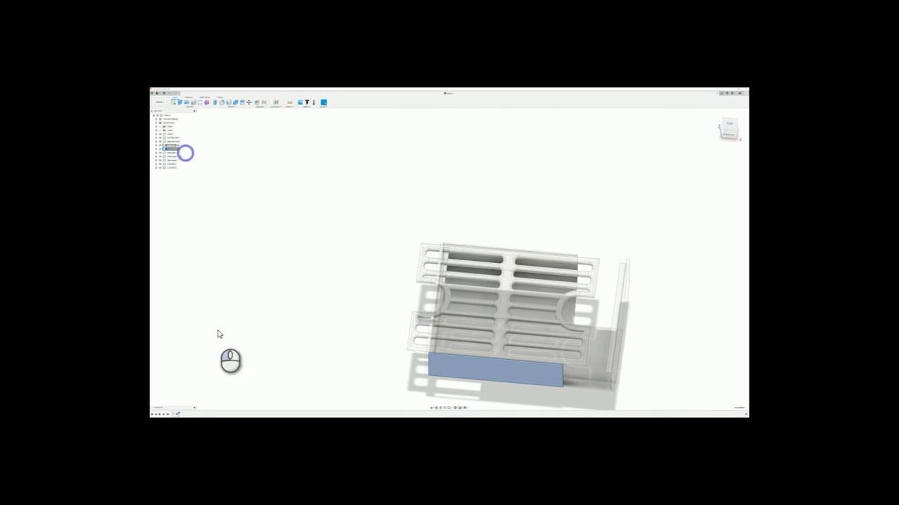
pyautogui.rightClick(176, 414)
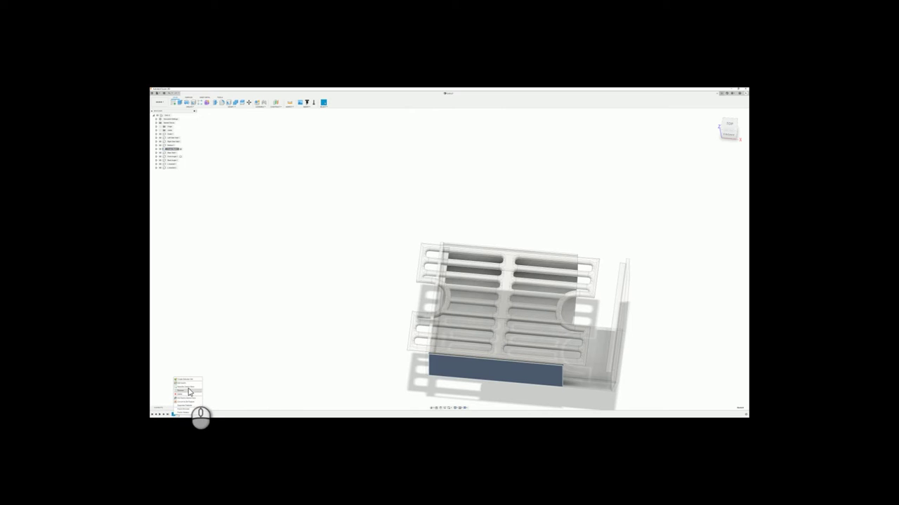
pyautogui.click(189, 388)
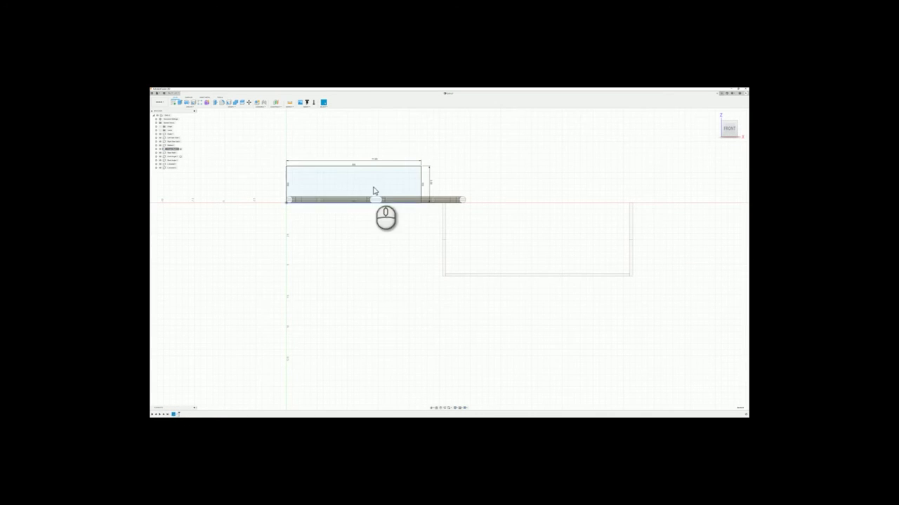
pyautogui.click(374, 161)
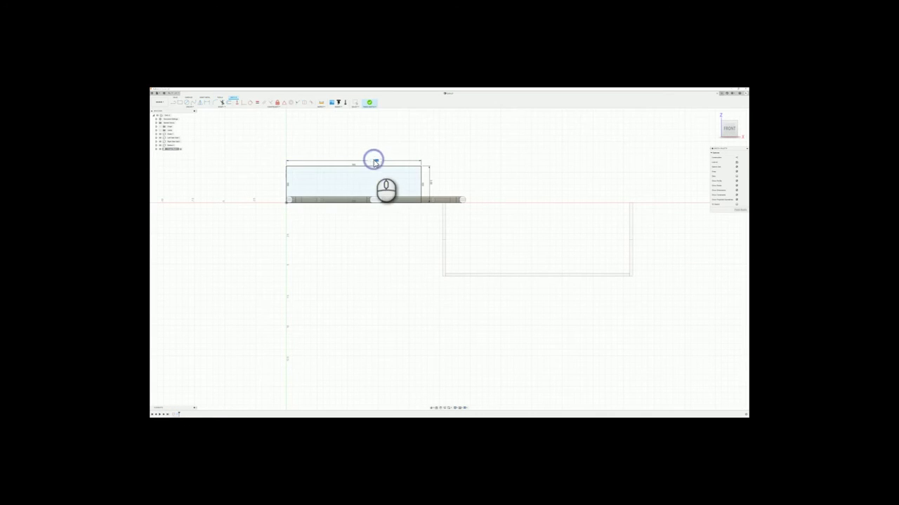
pyautogui.click(377, 202)
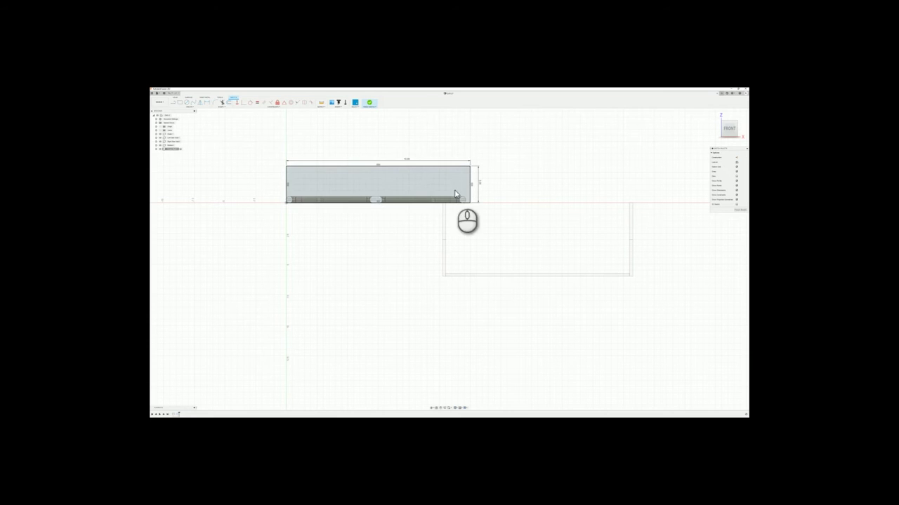
# - Leave the upper front panel's sketch, then activate the upper rear panel component and widen its sketch rectangle to match the bottom panel
pyautogui.click(738, 210)
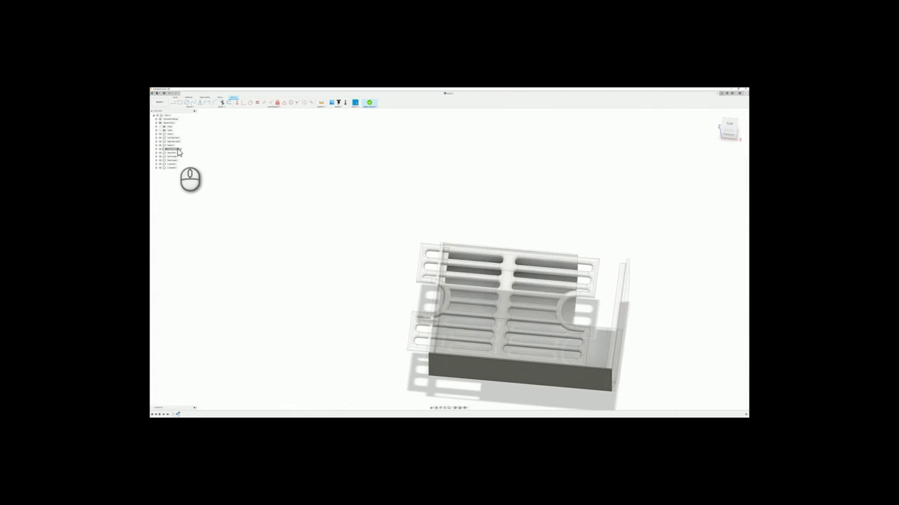
pyautogui.click(170, 151)
pyautogui.rightClick(170, 151)
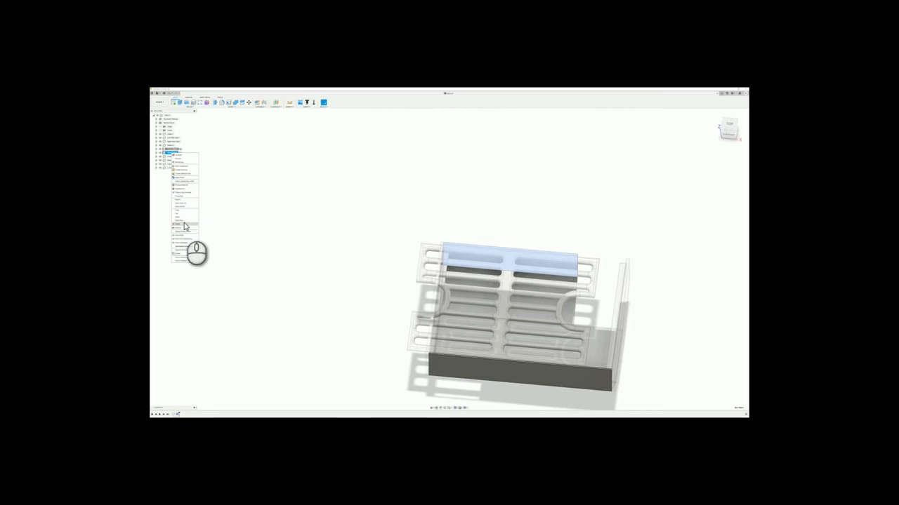
pyautogui.click(181, 157)
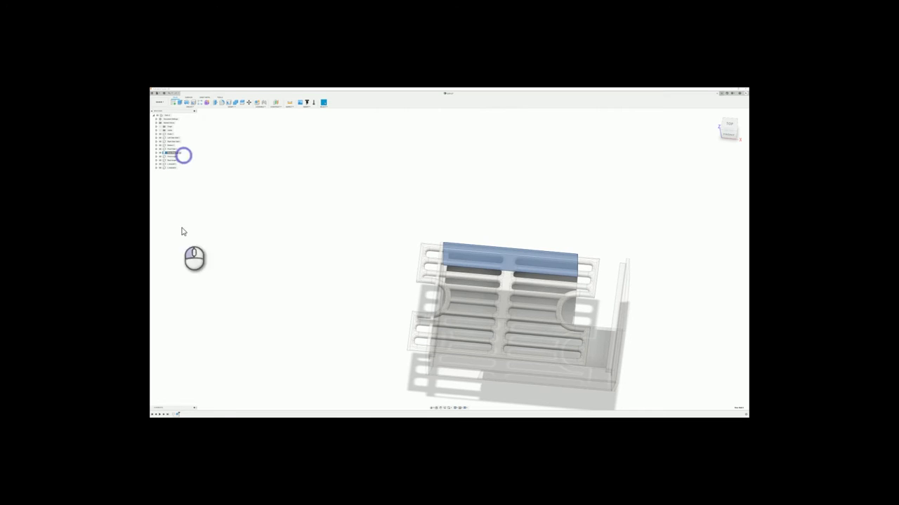
pyautogui.click(173, 414)
pyautogui.rightClick(173, 414)
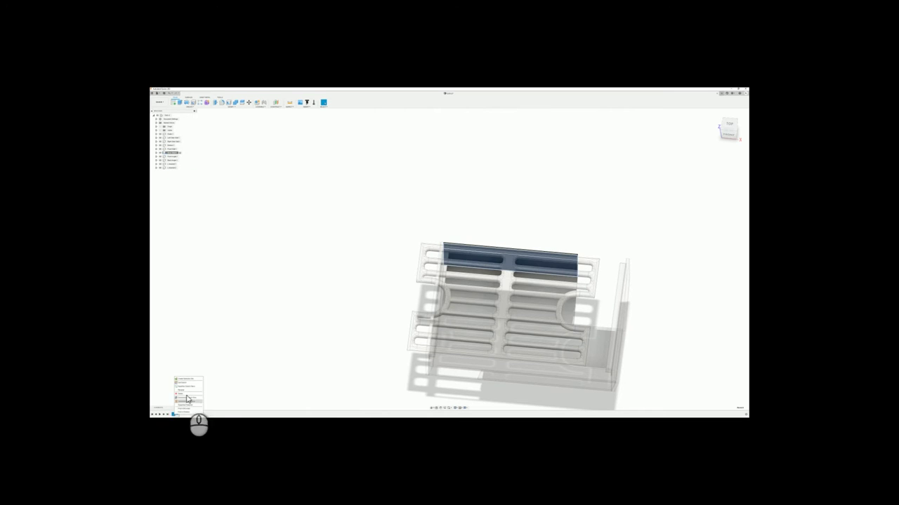
pyautogui.click(190, 383)
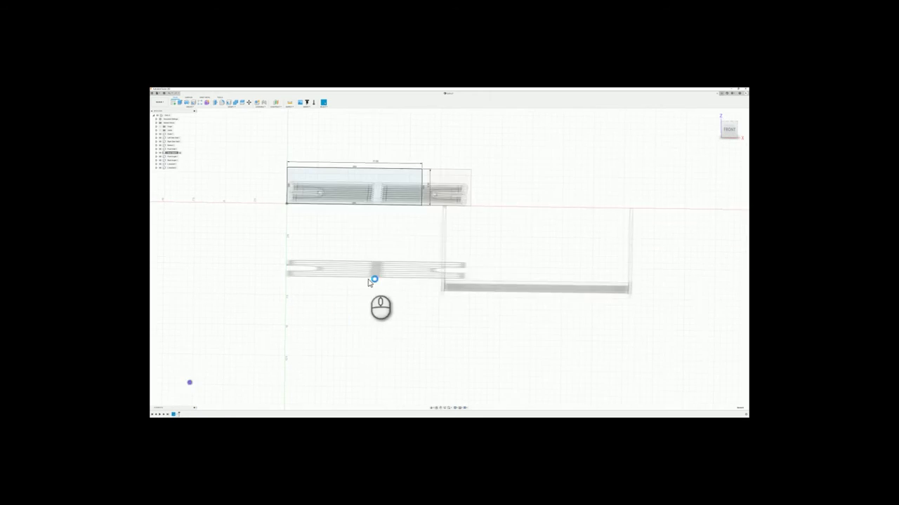
pyautogui.click(378, 162)
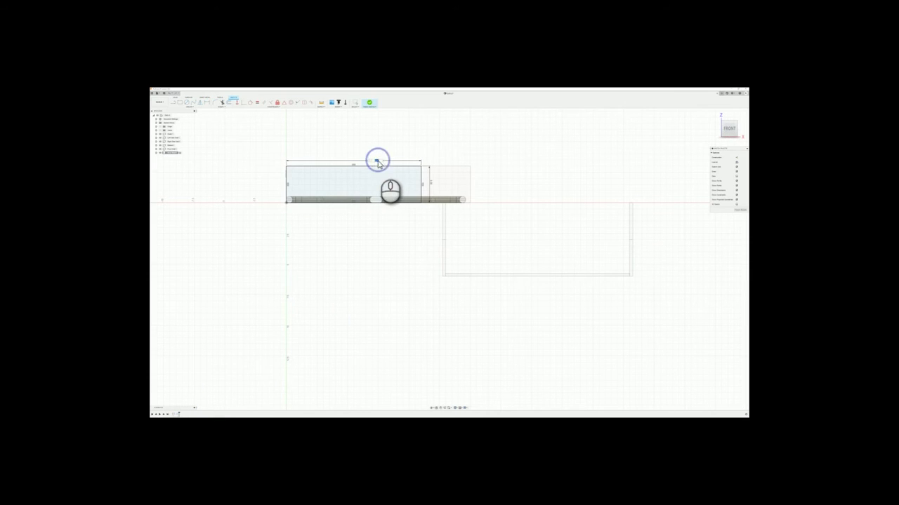
pyautogui.click(382, 198)
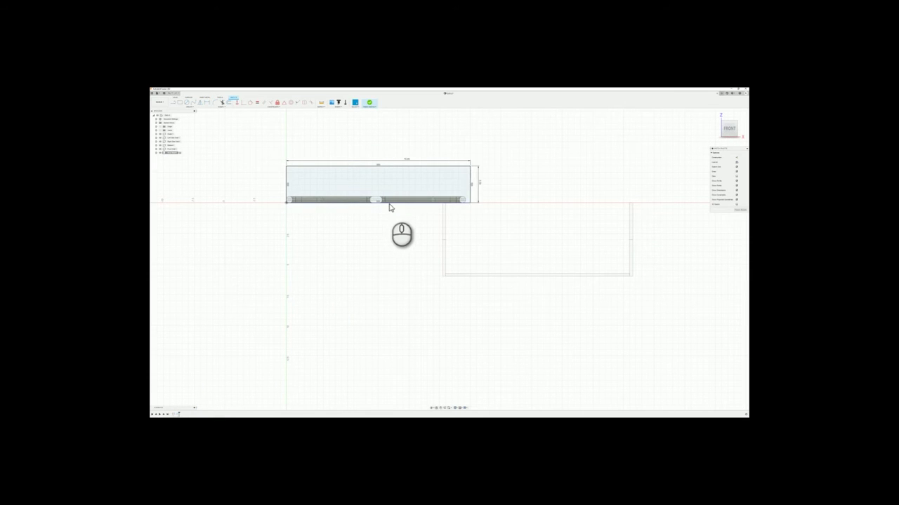
pyautogui.click(742, 210)
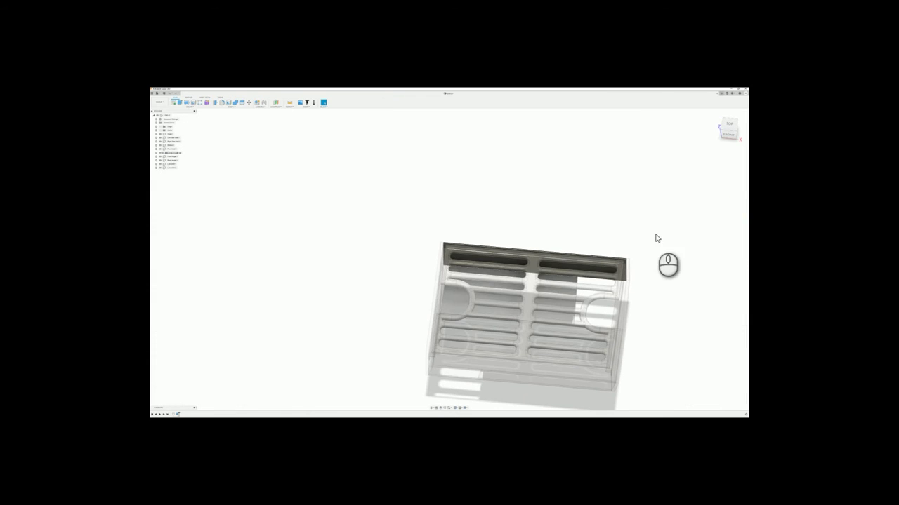
# - Activate the angled lower front panel component and widen its sketch rectangle to match the bottom panel, finishing the sketch
pyautogui.click(174, 157)
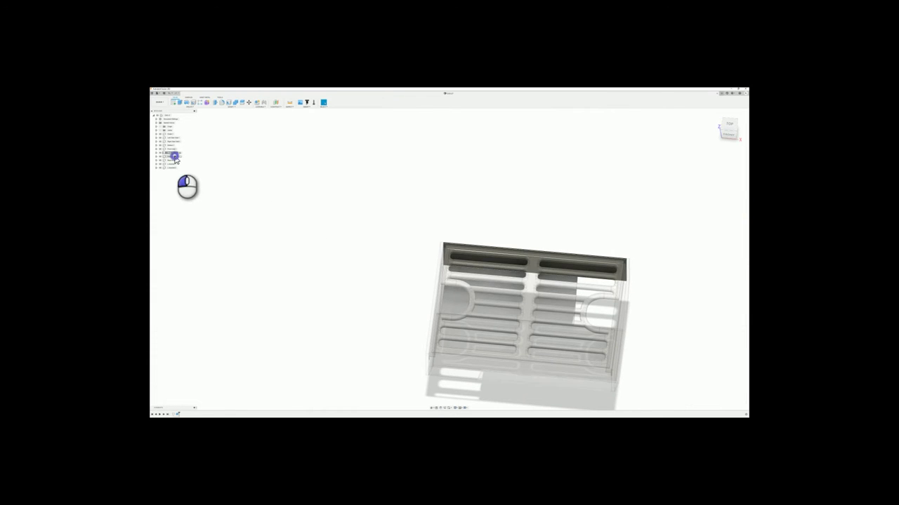
pyautogui.rightClick(175, 157)
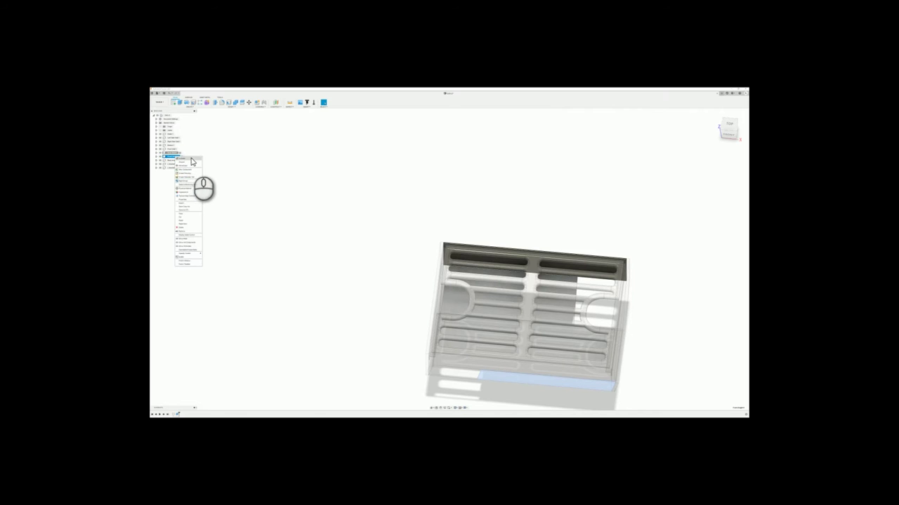
pyautogui.click(192, 158)
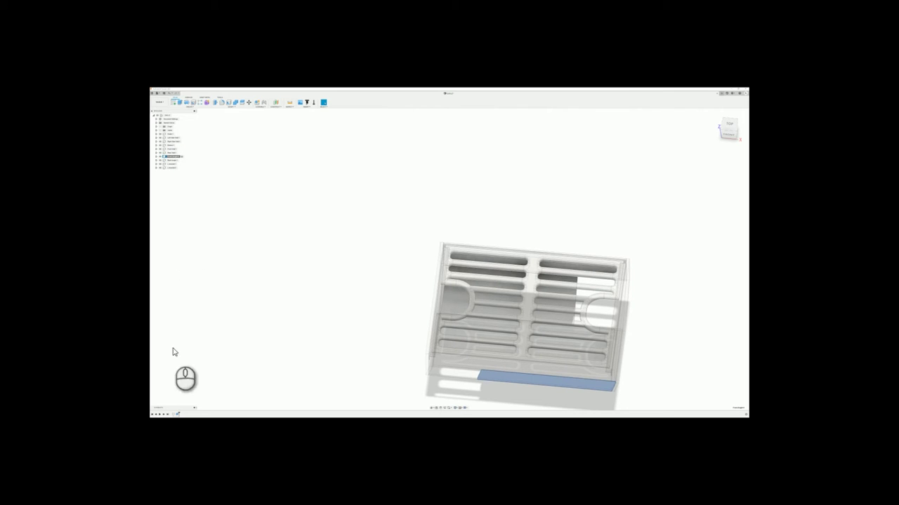
pyautogui.click(174, 414)
pyautogui.doubleClick(172, 413)
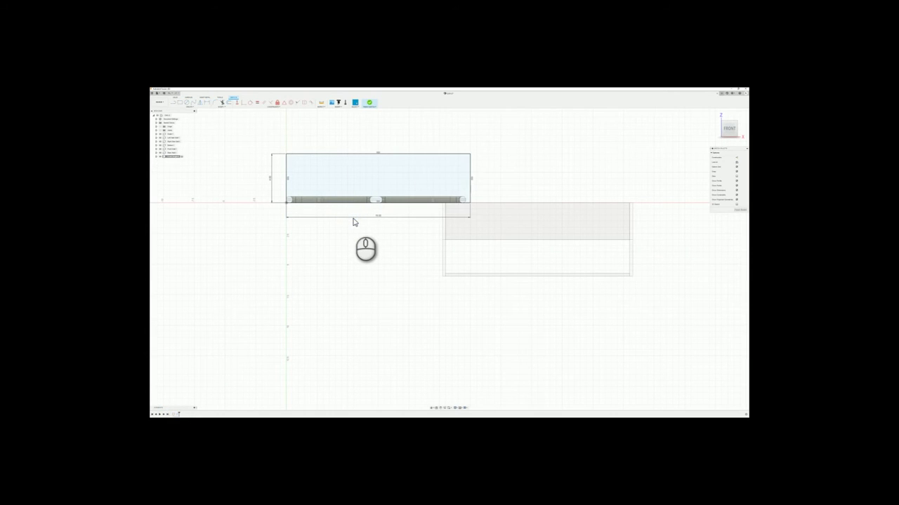
pyautogui.click(740, 209)
# - Activate the angled lower rear panel component, set its sketch rectangle's width to 15 and finish the sketch
pyautogui.click(170, 160)
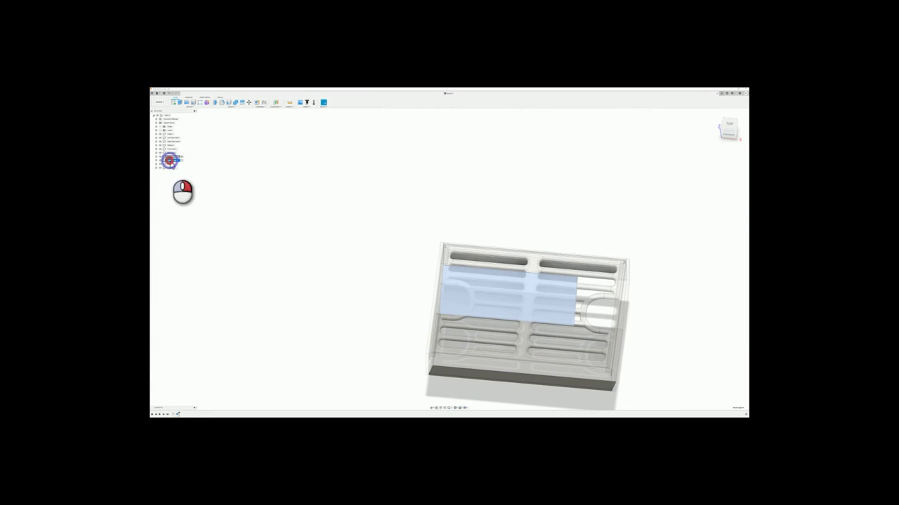
pyautogui.rightClick(170, 161)
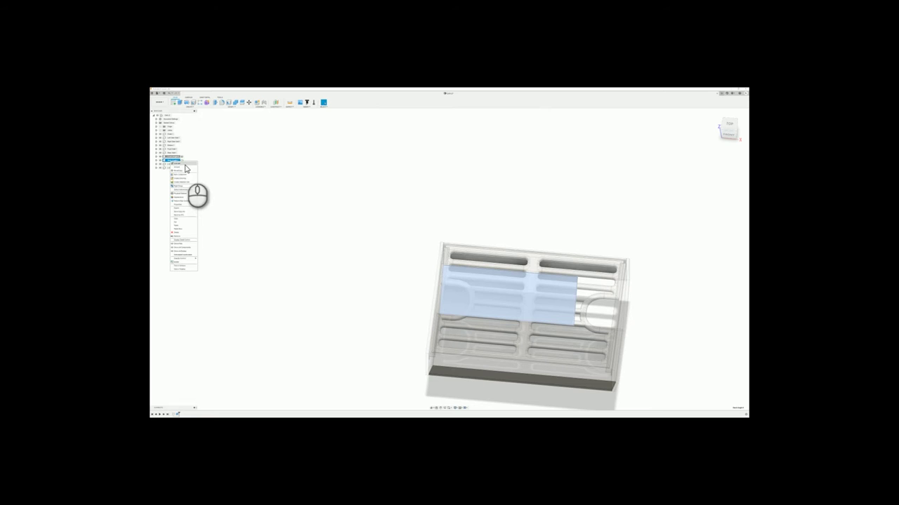
pyautogui.click(185, 166)
pyautogui.rightClick(172, 415)
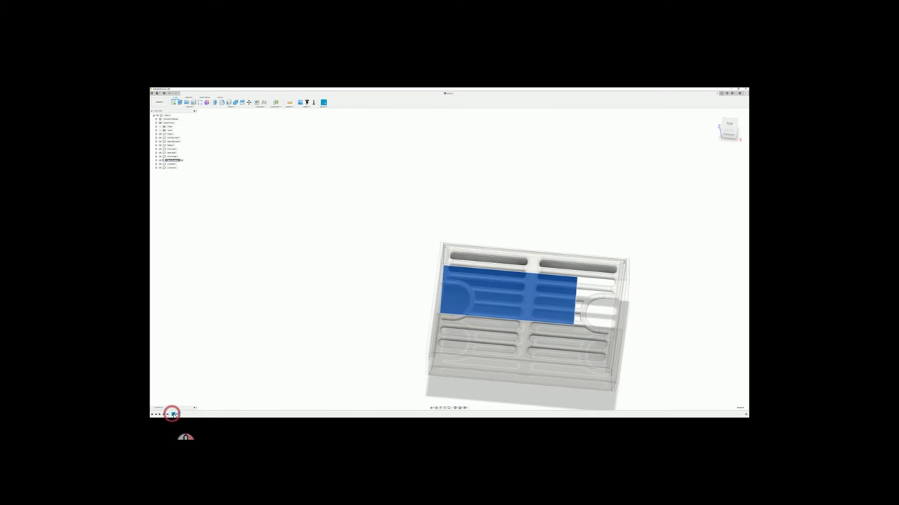
pyautogui.click(180, 397)
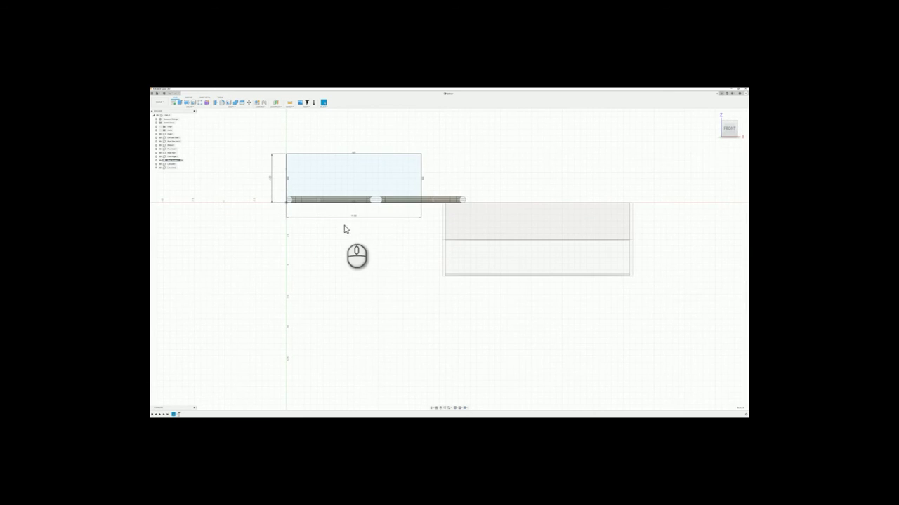
pyautogui.doubleClick(352, 218)
pyautogui.write('15')
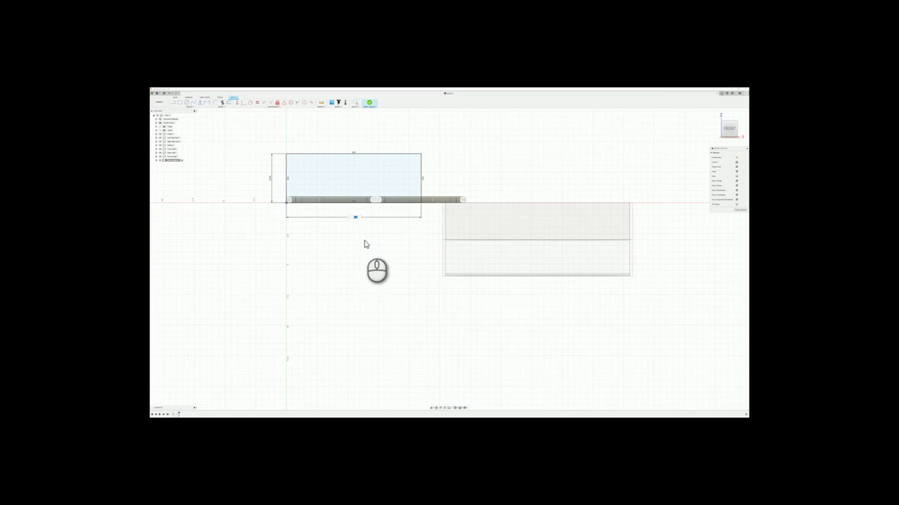
pyautogui.press('Return')
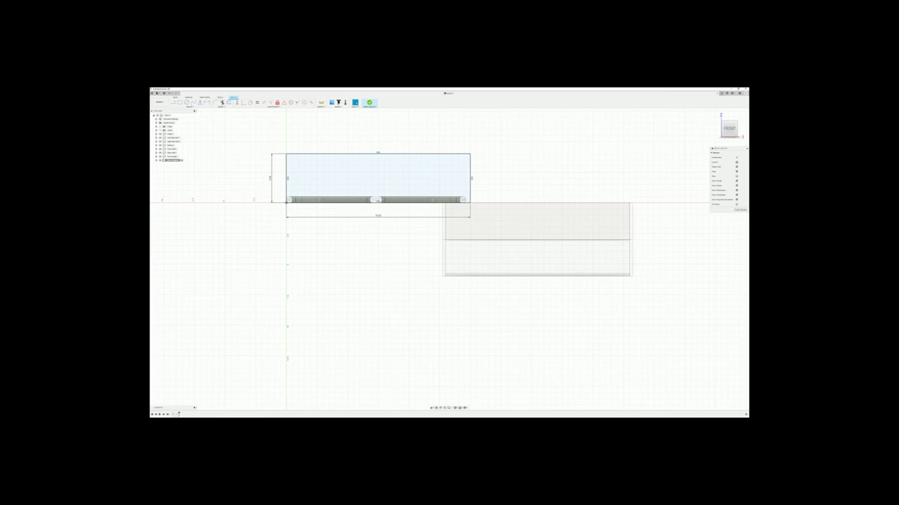
pyautogui.click(738, 211)
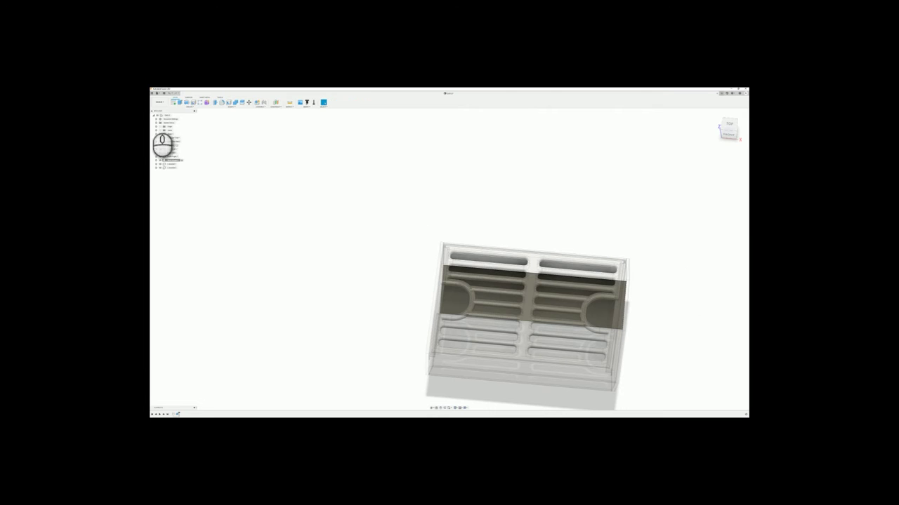
# - Reactivate the top-level assembly, look at the box from directly above and hide the slotted grate
pyautogui.click(174, 115)
pyautogui.click(317, 176)
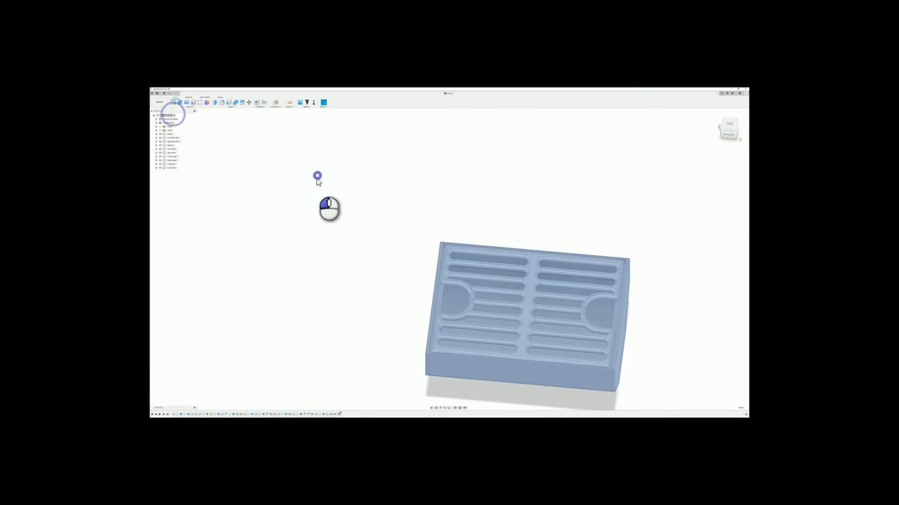
pyautogui.scroll(3, 435, 295)
pyautogui.moveTo(606, 315)
pyautogui.keyDown('shift'); pyautogui.mouseDown(button='middle')
pyautogui.moveTo(610, 307)
pyautogui.moveTo(594, 326)
pyautogui.moveTo(610, 321)
pyautogui.moveTo(617, 297)
pyautogui.moveTo(606, 327)
pyautogui.mouseUp(button='middle'); pyautogui.keyUp('shift')
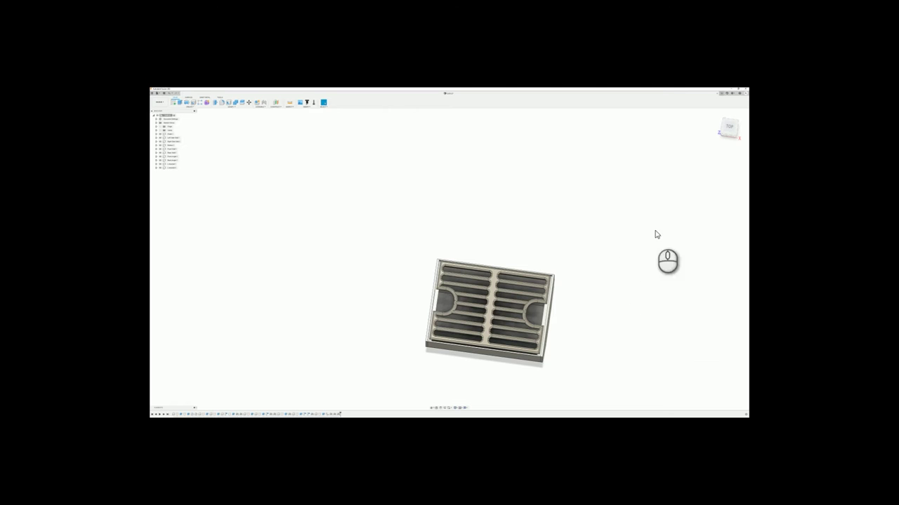
pyautogui.click(730, 127)
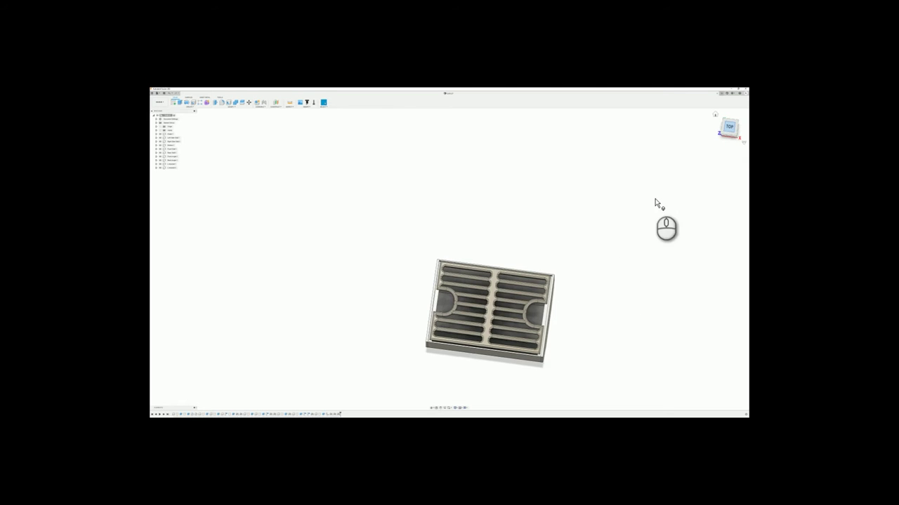
pyautogui.click(161, 134)
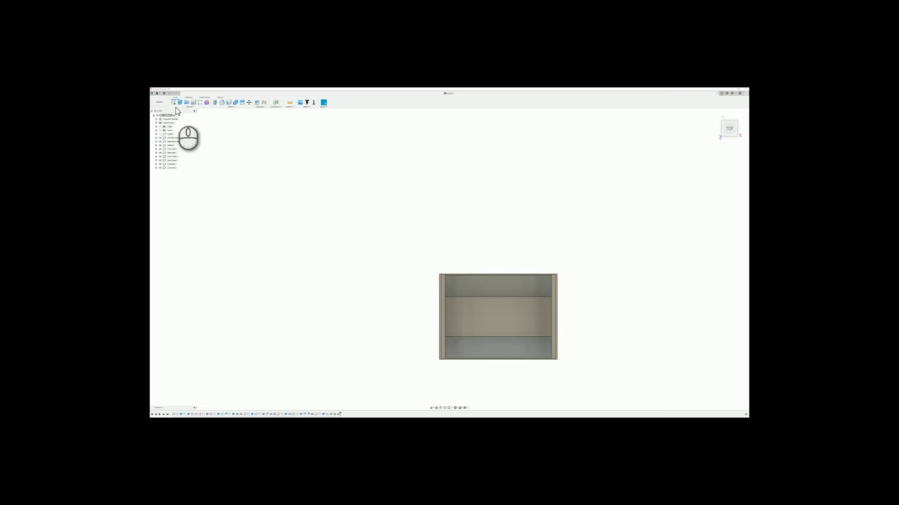
# - Activate the bottom panel component and start a new sketch on its upper face
pyautogui.click(174, 144)
pyautogui.click(216, 155)
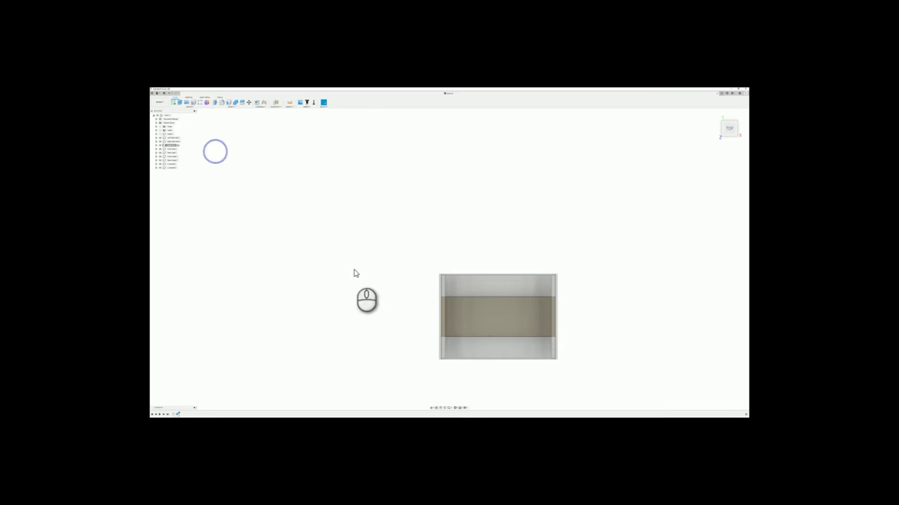
pyautogui.click(175, 102)
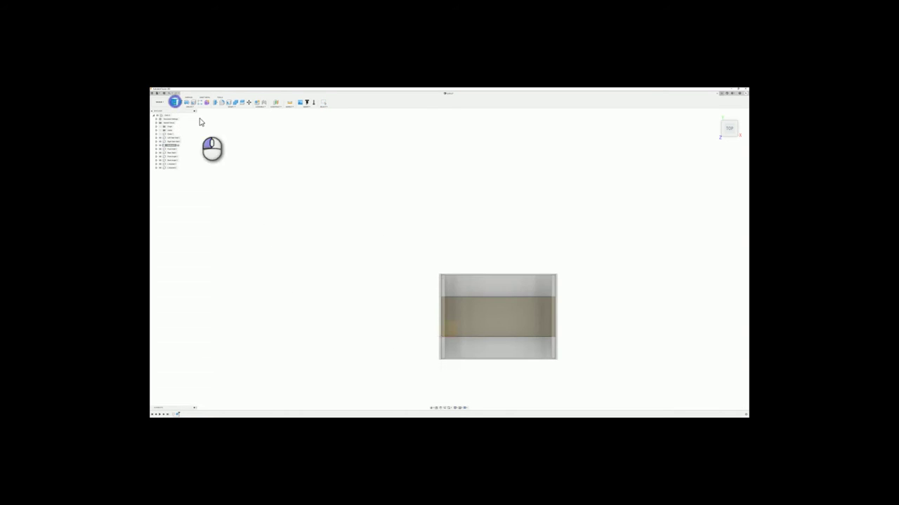
pyautogui.click(506, 312)
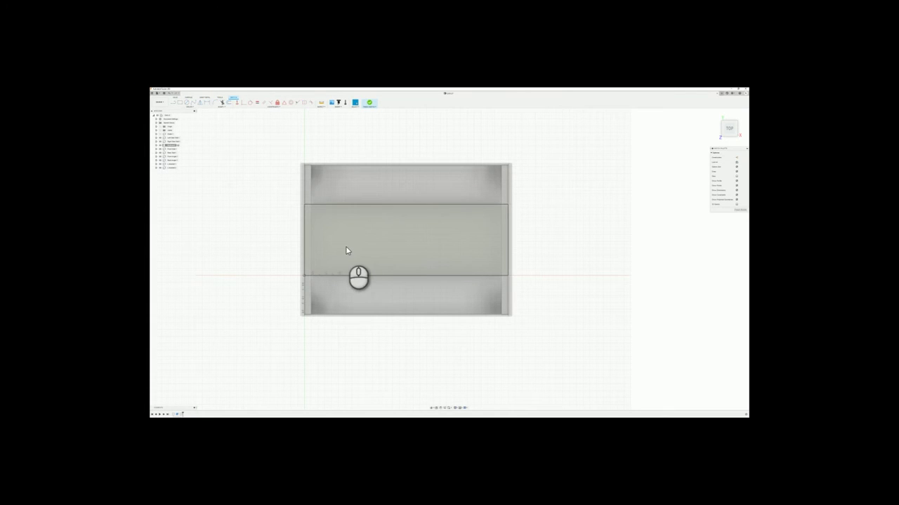
# - Draw a diagonal construction line across the bottom panel from its front left corner to its rear right corner
pyautogui.press('x')
pyautogui.press('l')
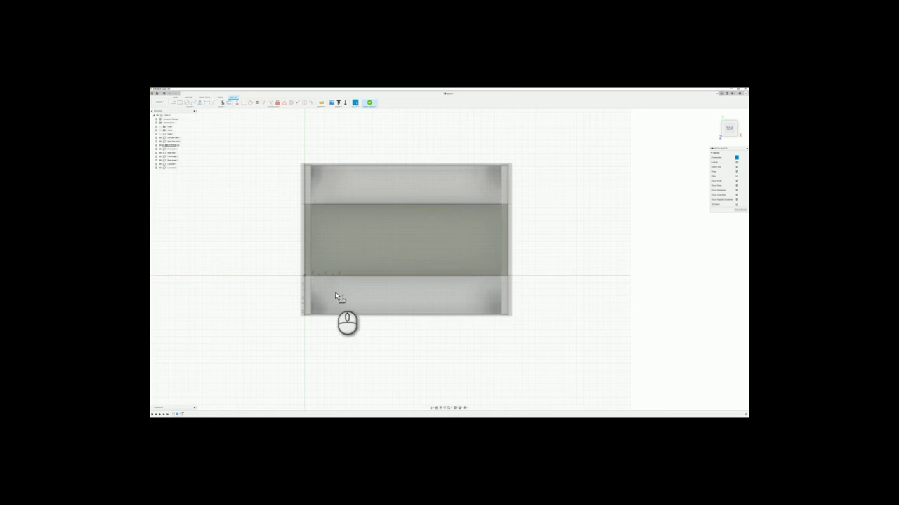
pyautogui.click(306, 276)
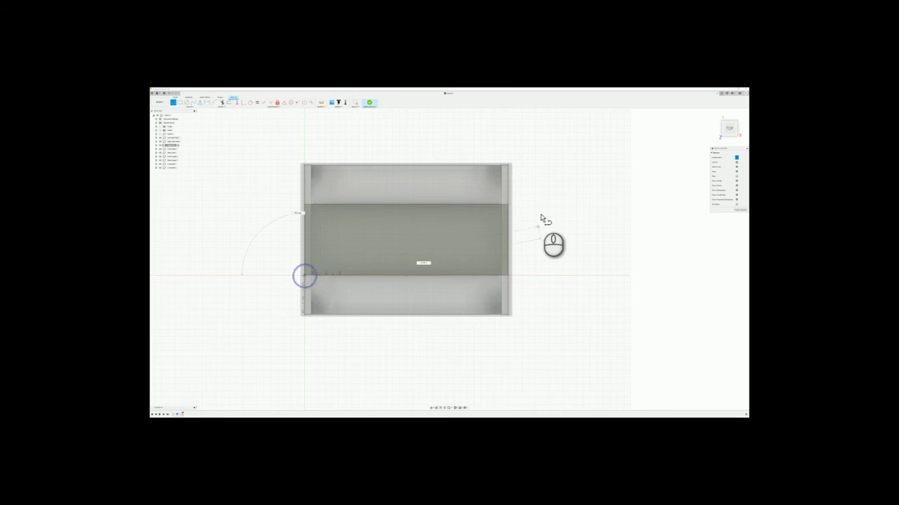
pyautogui.click(508, 205)
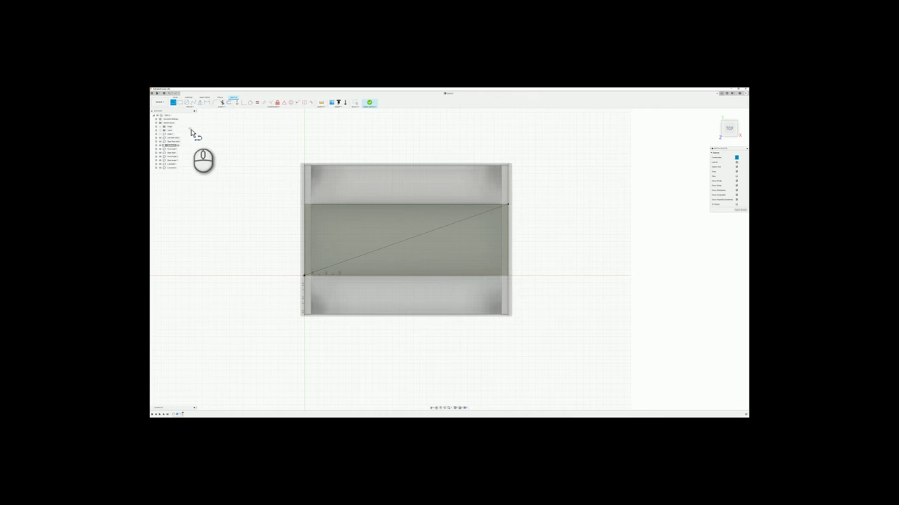
pyautogui.click(190, 107)
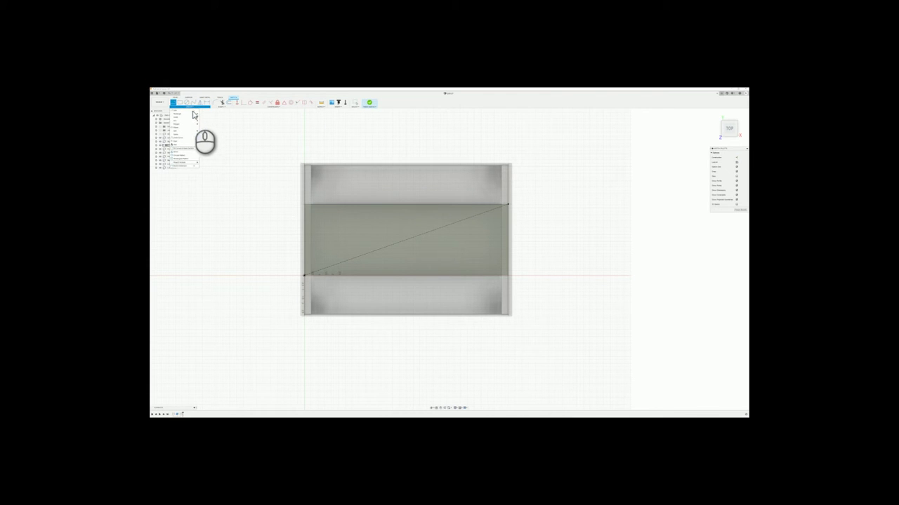
pyautogui.click(182, 118)
pyautogui.click(204, 120)
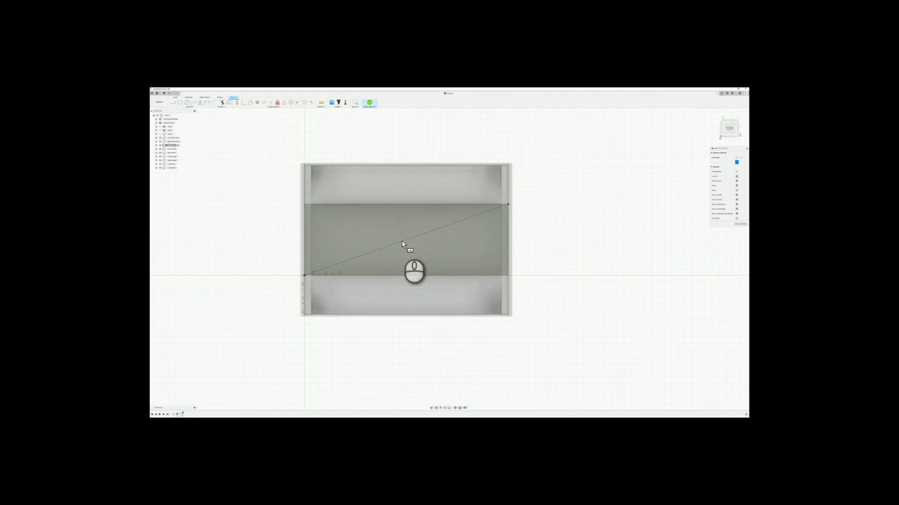
pyautogui.scroll(3, 405, 247)
pyautogui.scroll(-2, 405, 247)
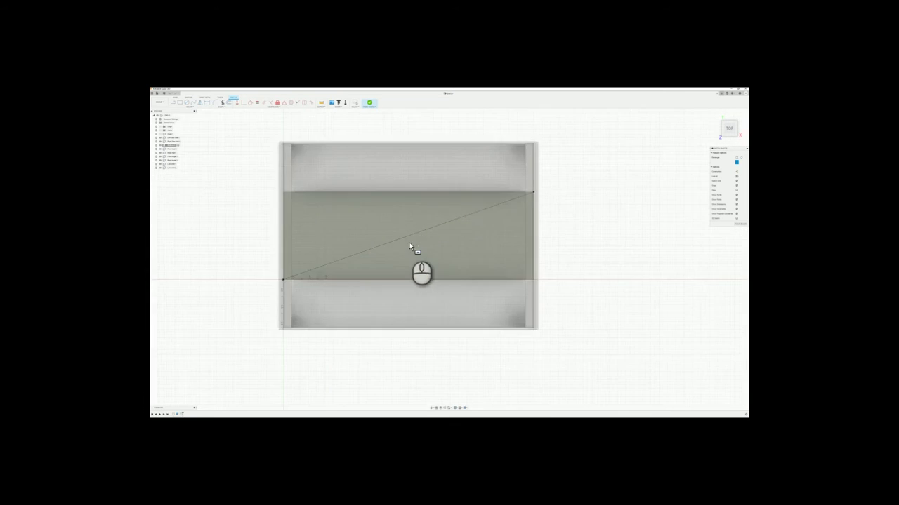
pyautogui.scroll(4, 410, 242)
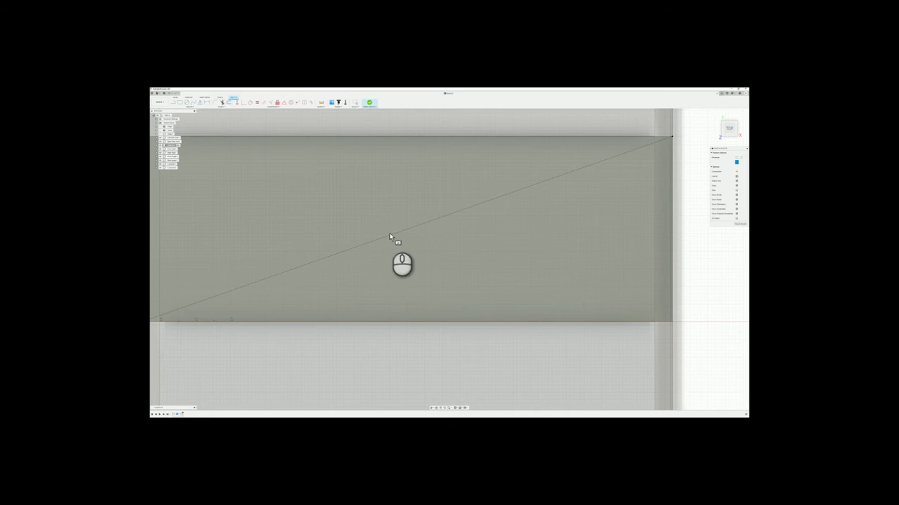
pyautogui.click(191, 107)
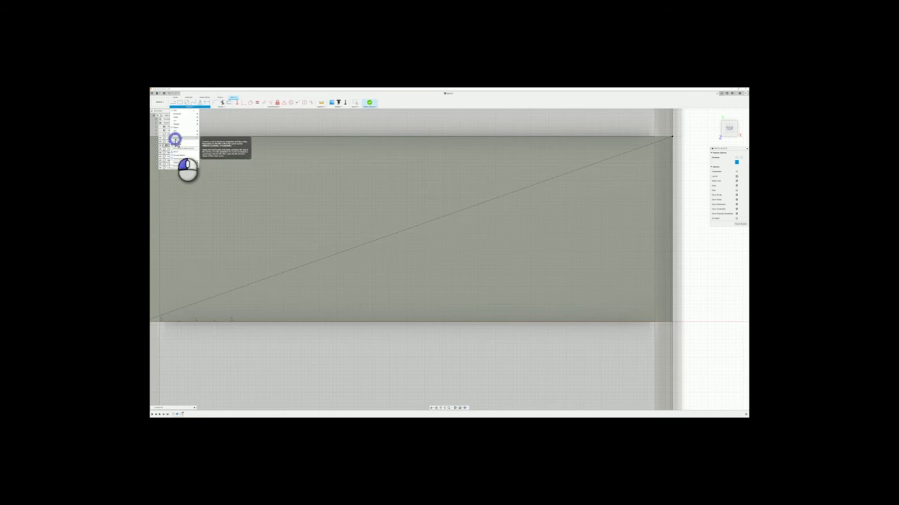
pyautogui.click(174, 144)
pyautogui.click(190, 108)
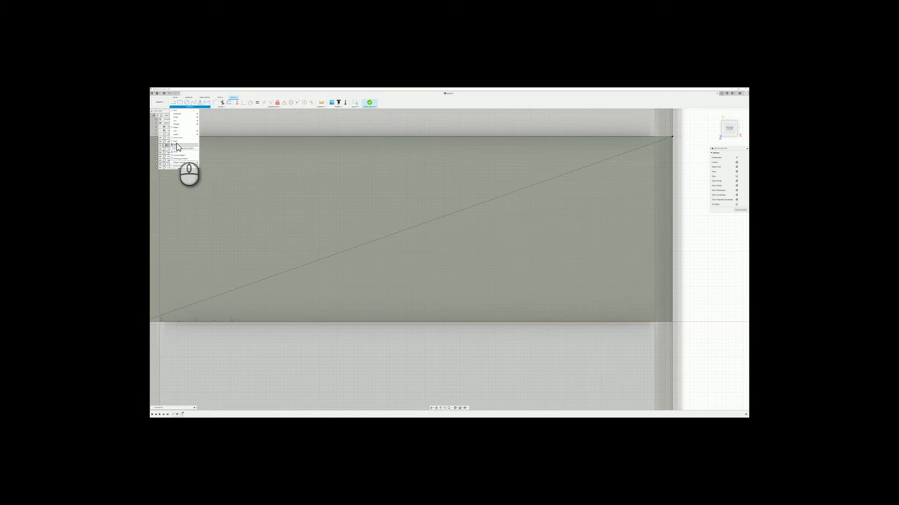
pyautogui.click(178, 144)
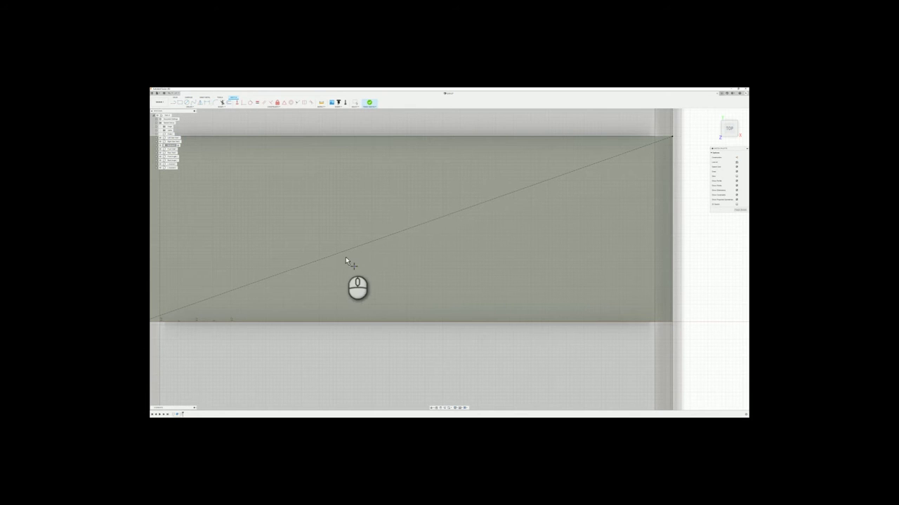
pyautogui.press('Escape')
pyautogui.scroll(1, 399, 249)
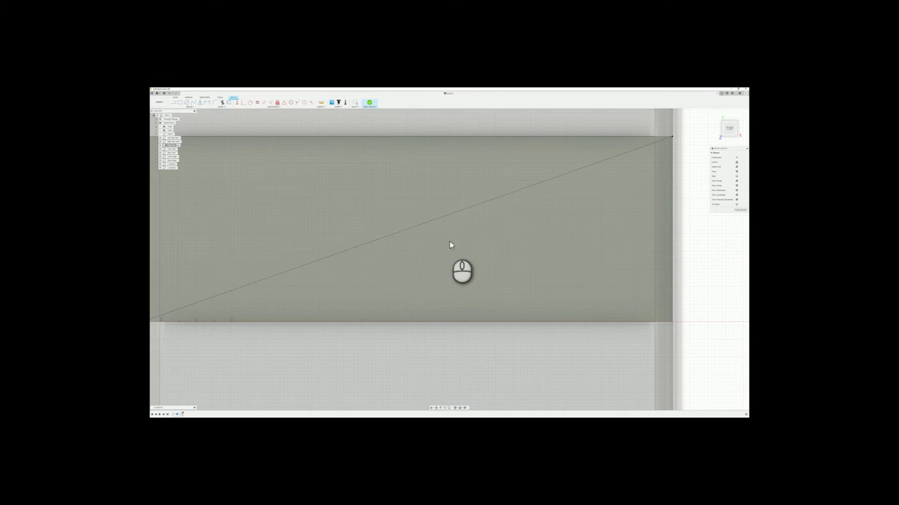
# - Hide all the side, upper and angled wall panels, leaving only the bottom panel shown
pyautogui.scroll(-3, 449, 248)
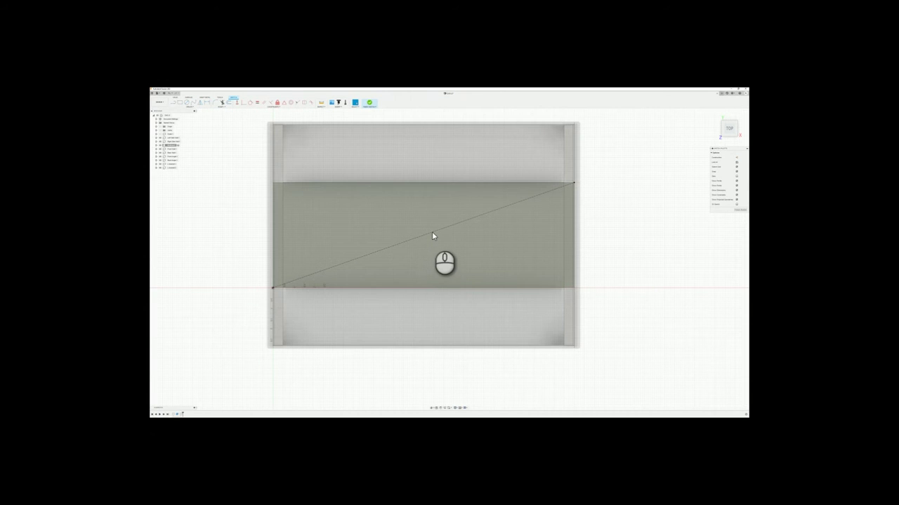
pyautogui.scroll(3, 432, 234)
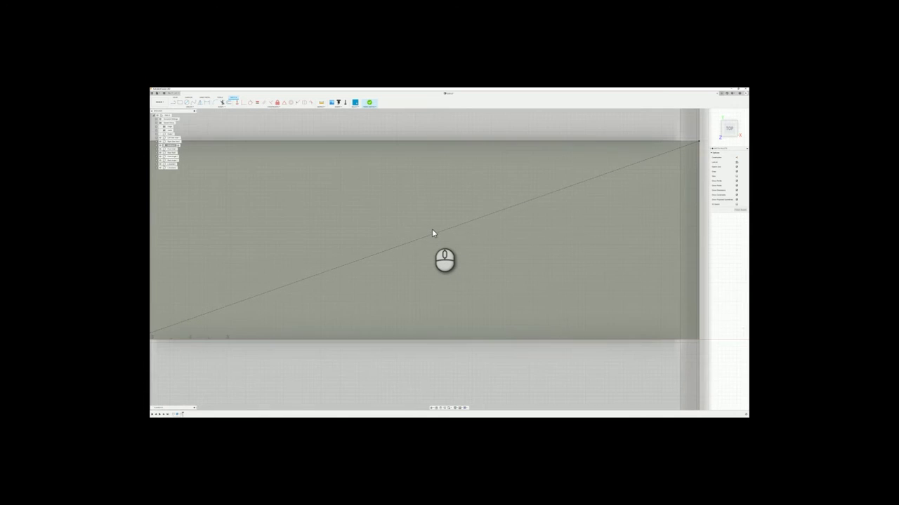
pyautogui.scroll(-1, 579, 243)
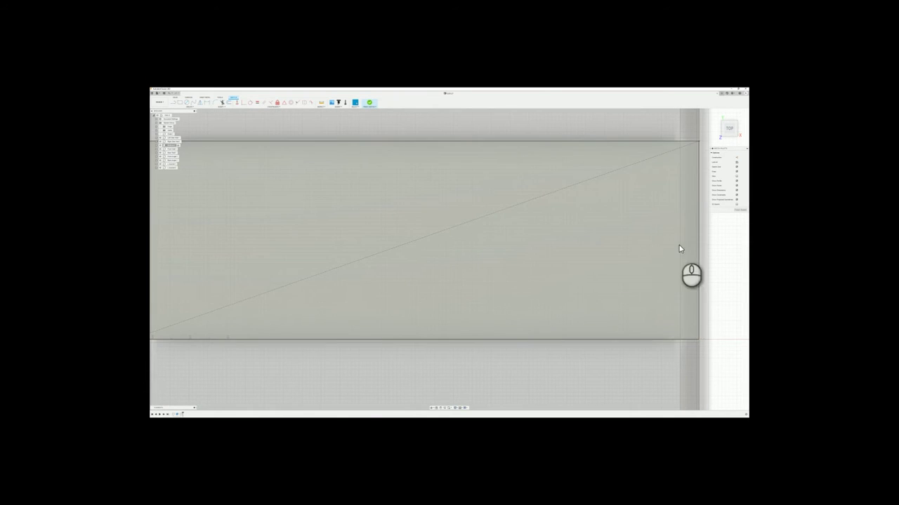
pyautogui.scroll(-1, 685, 248)
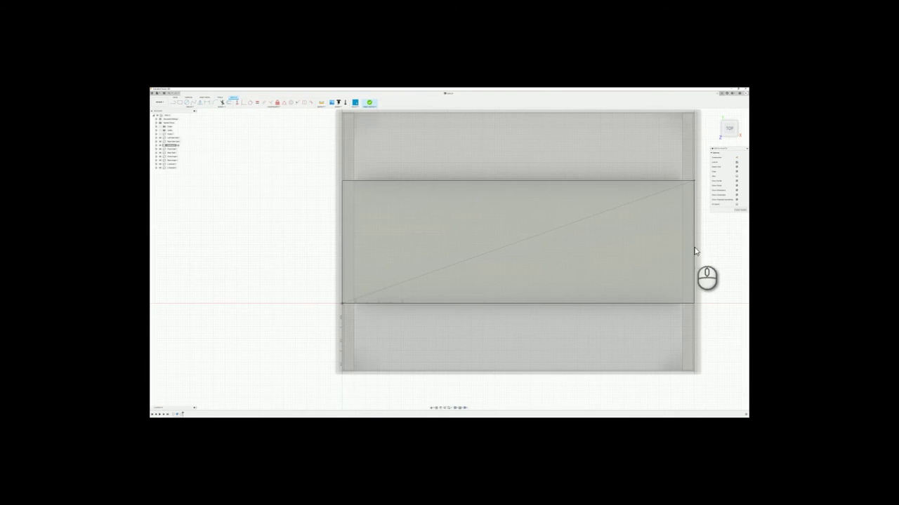
pyautogui.click(160, 143)
pyautogui.click(161, 148)
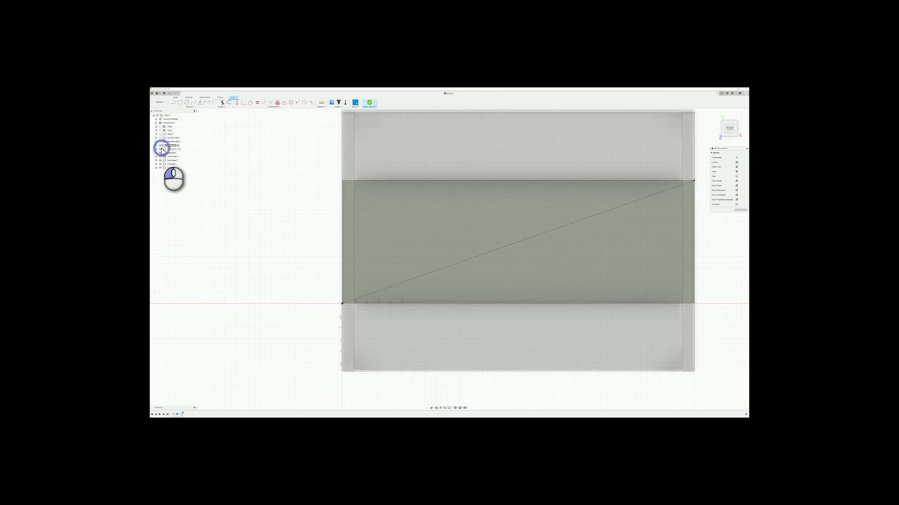
pyautogui.click(161, 157)
pyautogui.click(161, 160)
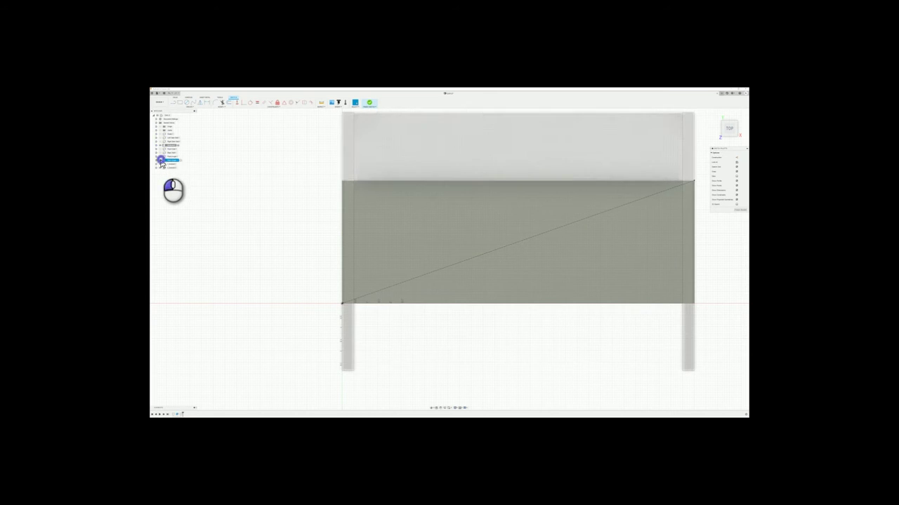
pyautogui.click(160, 164)
pyautogui.click(161, 164)
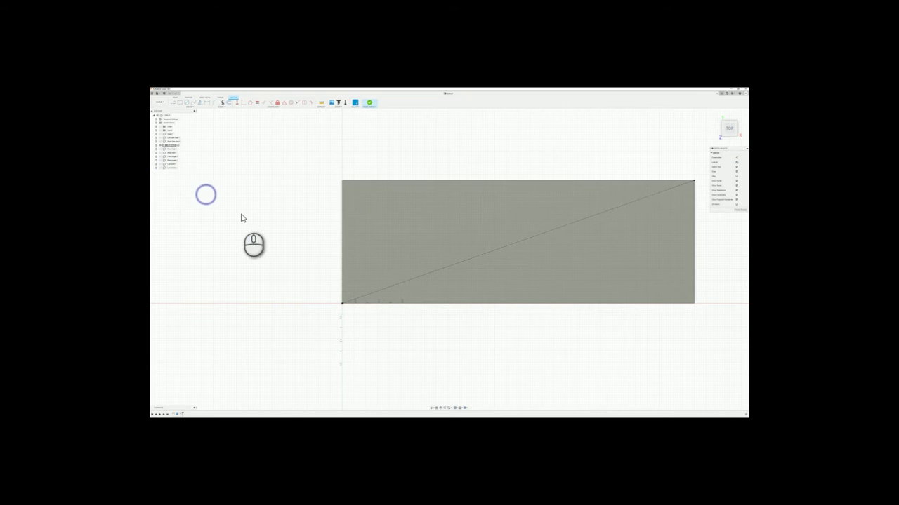
# - Place a sketch point on the bottom panel's diagonal and constrain it to the line's midpoint
pyautogui.click(189, 107)
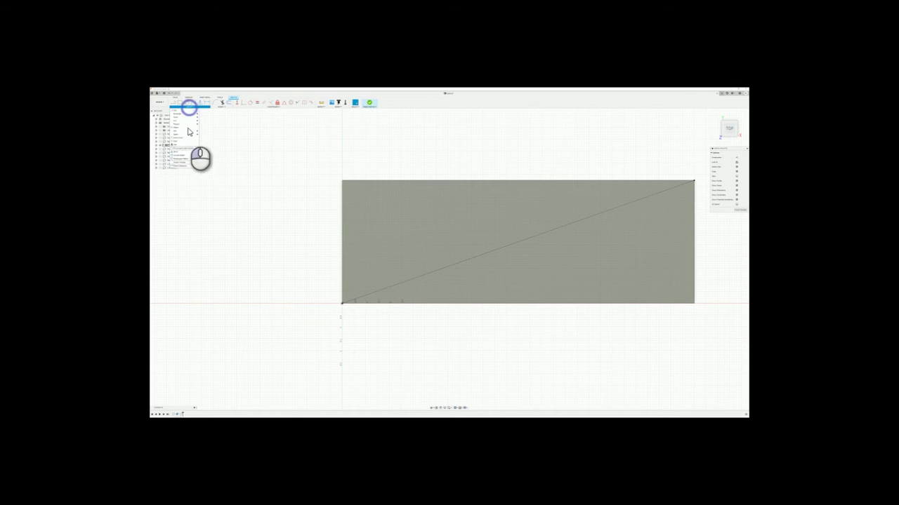
pyautogui.click(178, 146)
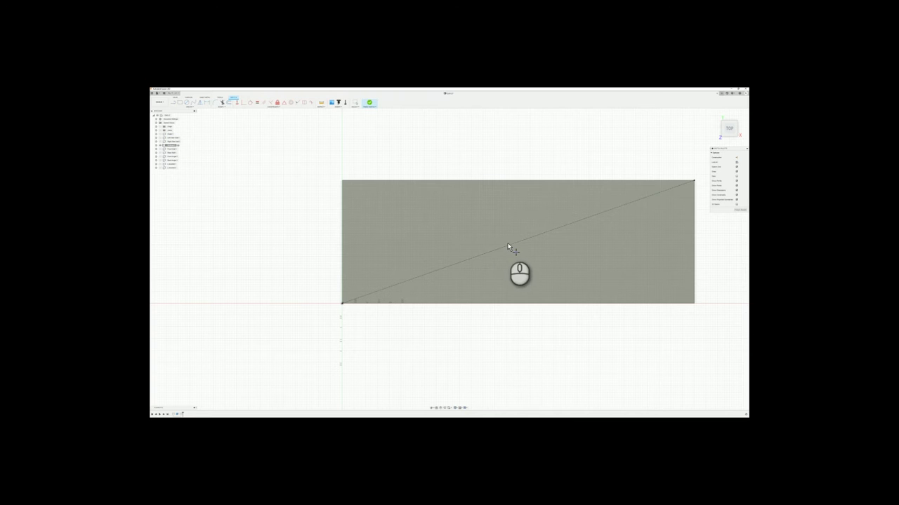
pyautogui.click(511, 245)
pyautogui.press('Escape')
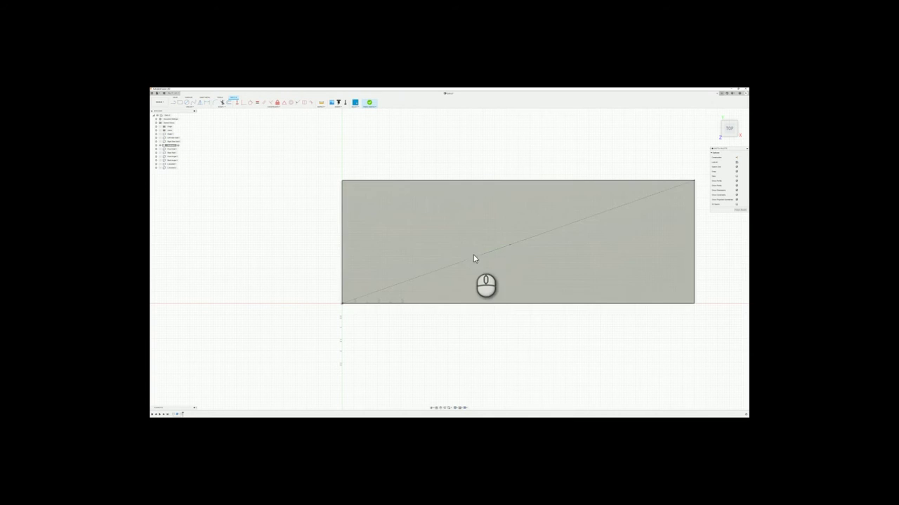
pyautogui.click(283, 103)
pyautogui.click(510, 242)
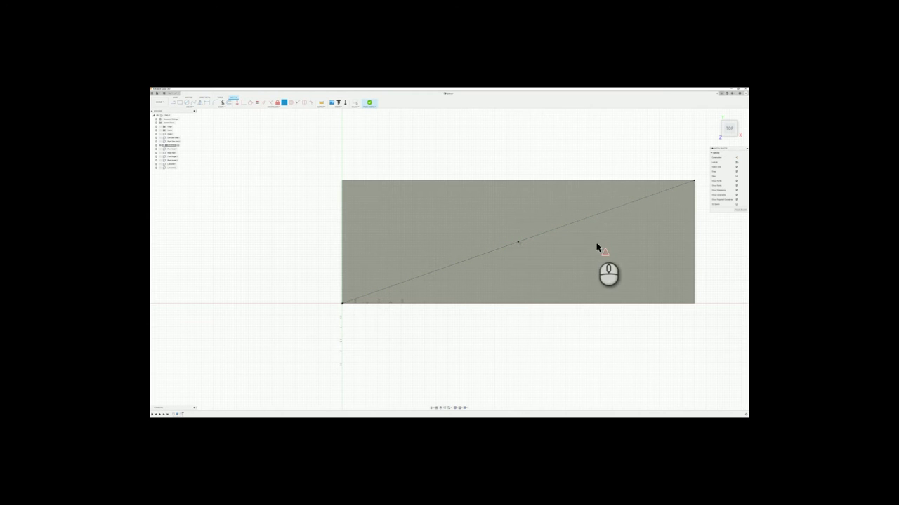
# - Draw a 3 by 3 center rectangle on the bottom panel, centred on the diagonal's midpoint
pyautogui.click(191, 106)
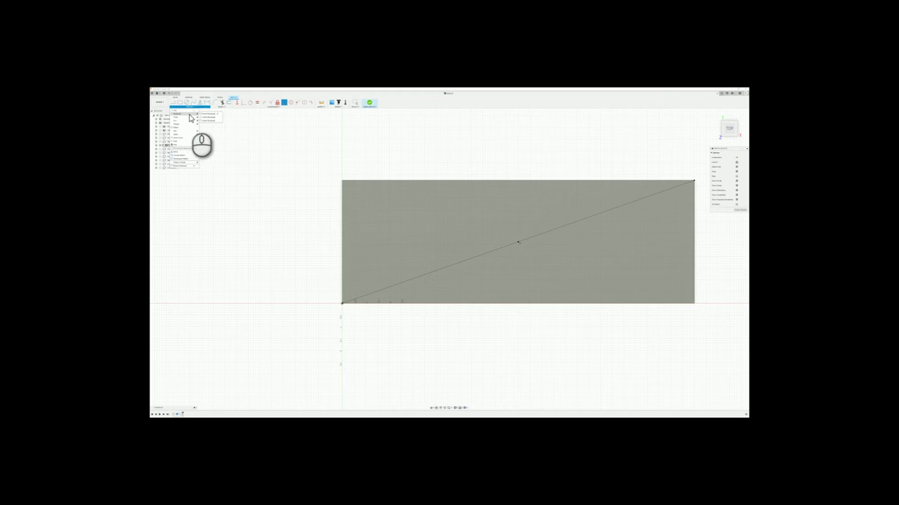
pyautogui.click(209, 124)
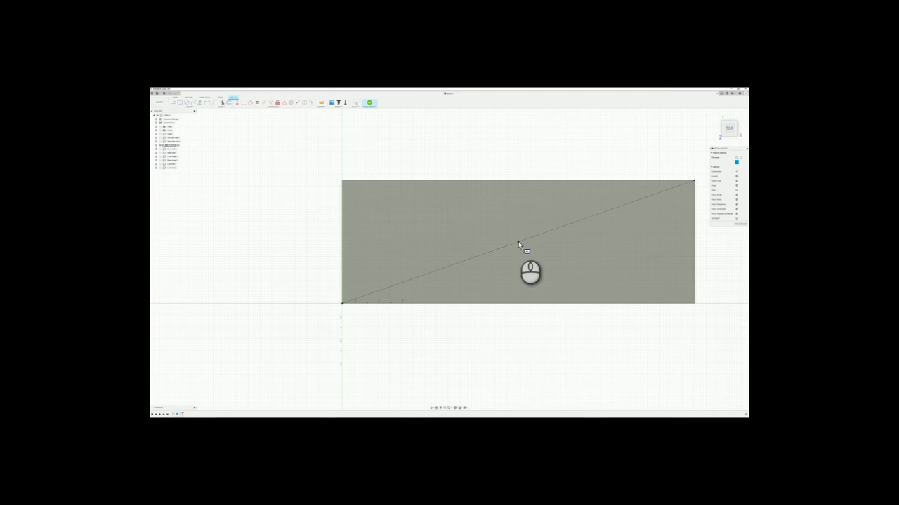
pyautogui.click(518, 243)
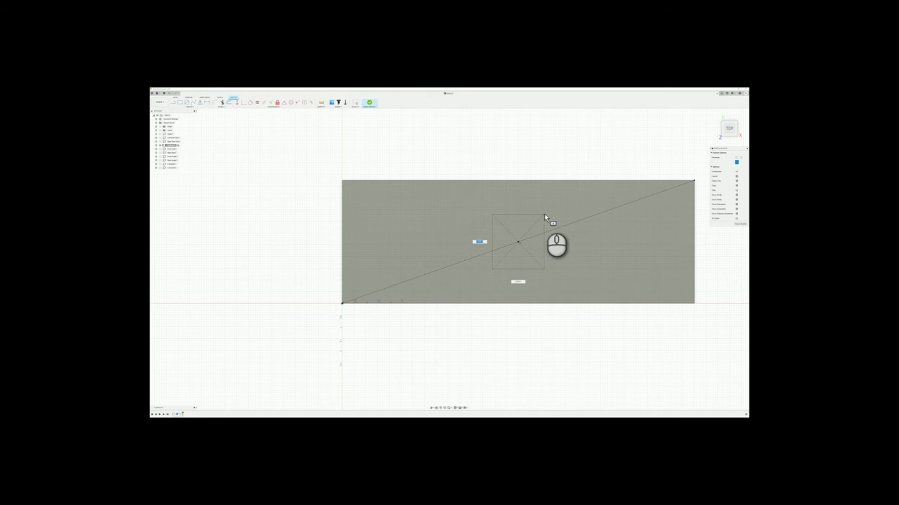
pyautogui.press('Tab')
pyautogui.write('3')
pyautogui.press('Tab')
pyautogui.click(544, 216)
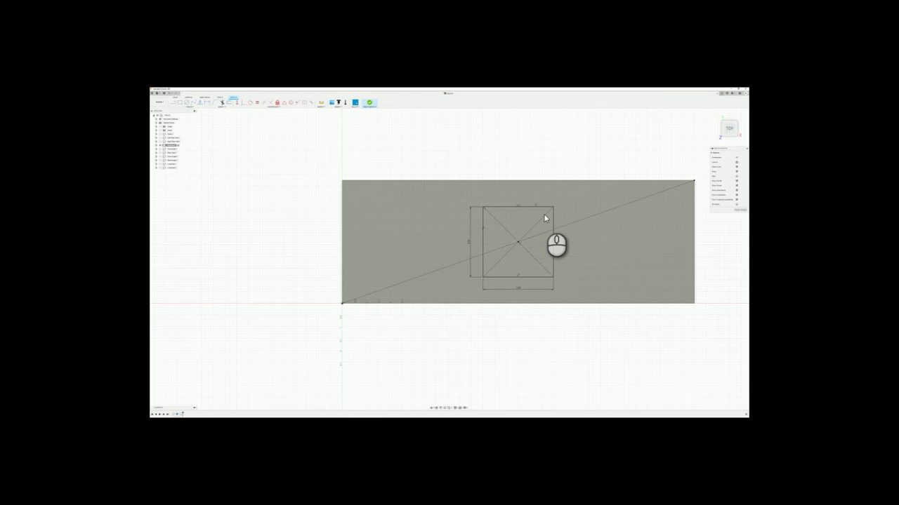
pyautogui.click(544, 218)
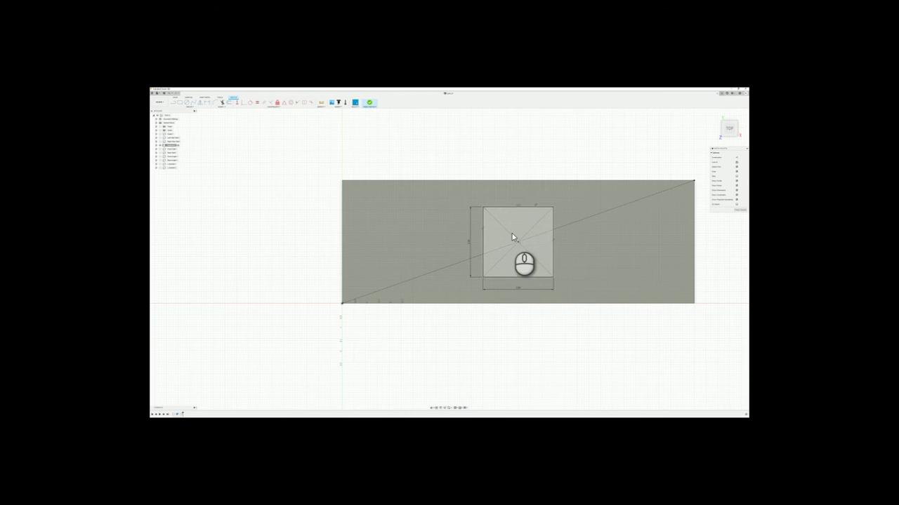
# - Extrude the centred square as a cut through the bottom panel's full thickness
pyautogui.press('e')
pyautogui.keyDown('shift'); pyautogui.moveTo(563, 316); pyautogui.dragTo(518, 313, button='middle'); pyautogui.keyUp('shift')
pyautogui.press('Return')
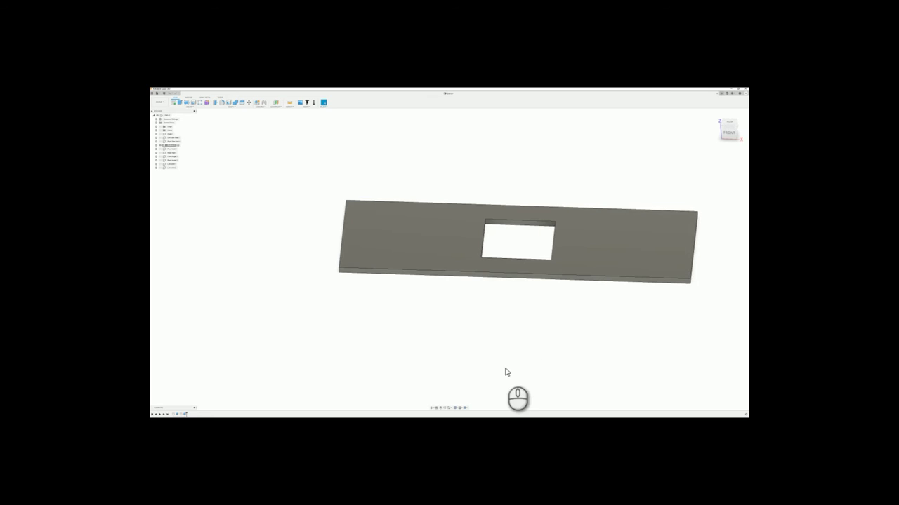
pyautogui.moveTo(514, 347); pyautogui.dragTo(441, 342, button='middle')
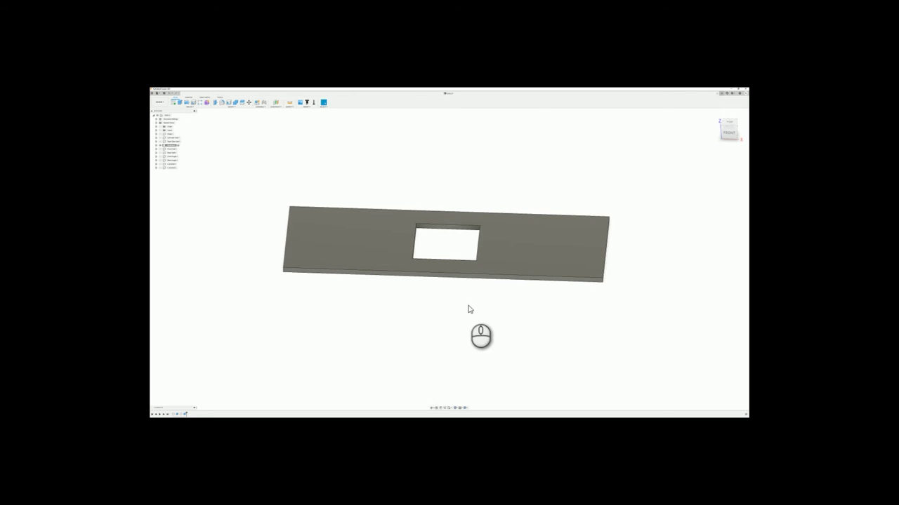
pyautogui.moveTo(470, 308)
pyautogui.keyDown('shift'); pyautogui.mouseDown(button='middle')
pyautogui.moveTo(478, 299)
pyautogui.moveTo(471, 308)
pyautogui.mouseUp(button='middle'); pyautogui.keyUp('shift')
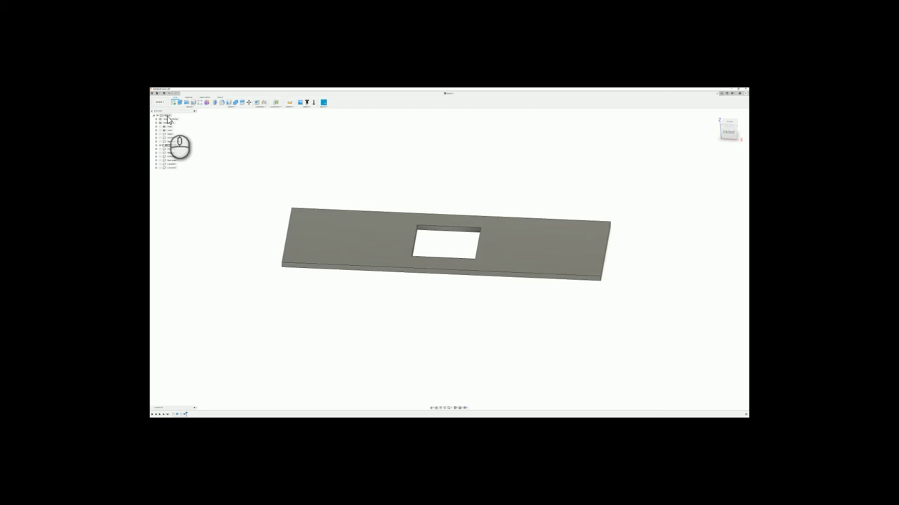
# - Reactivate the top-level assembly and create a new component in it
pyautogui.rightClick(167, 116)
pyautogui.click(178, 119)
pyautogui.click(196, 125)
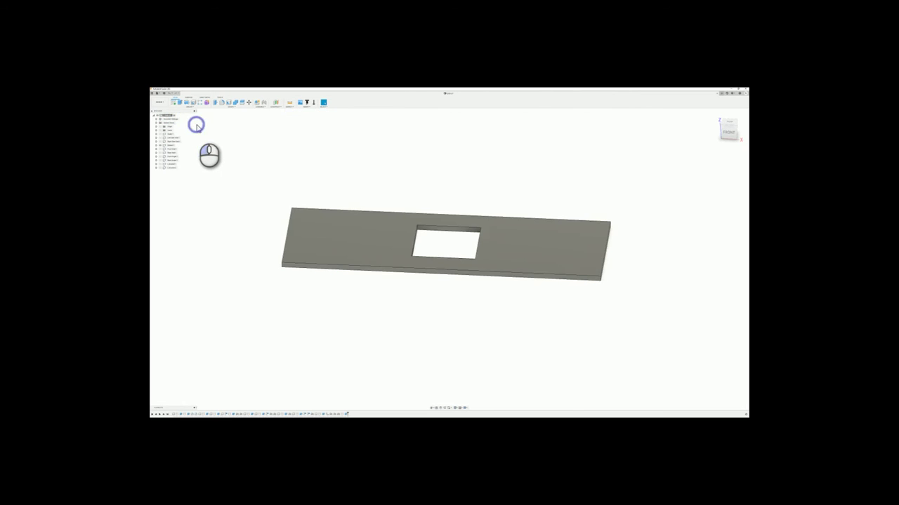
pyautogui.rightClick(166, 115)
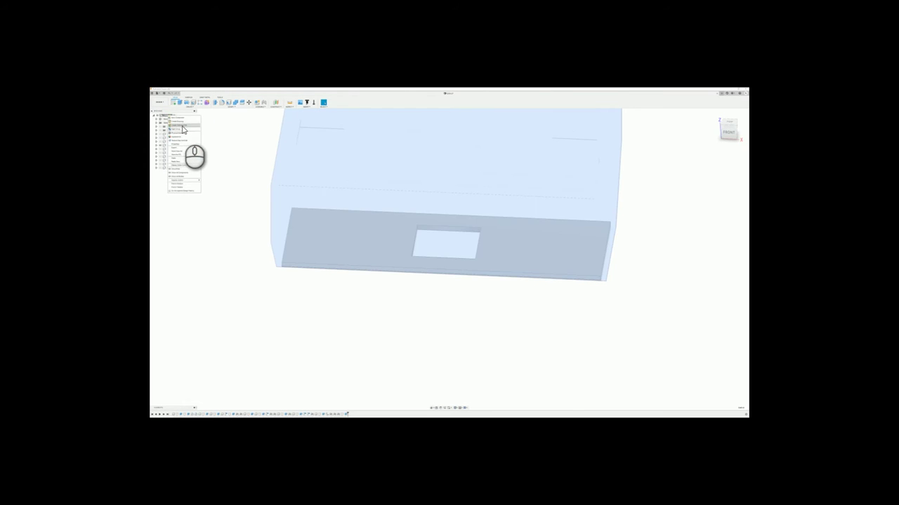
pyautogui.click(183, 117)
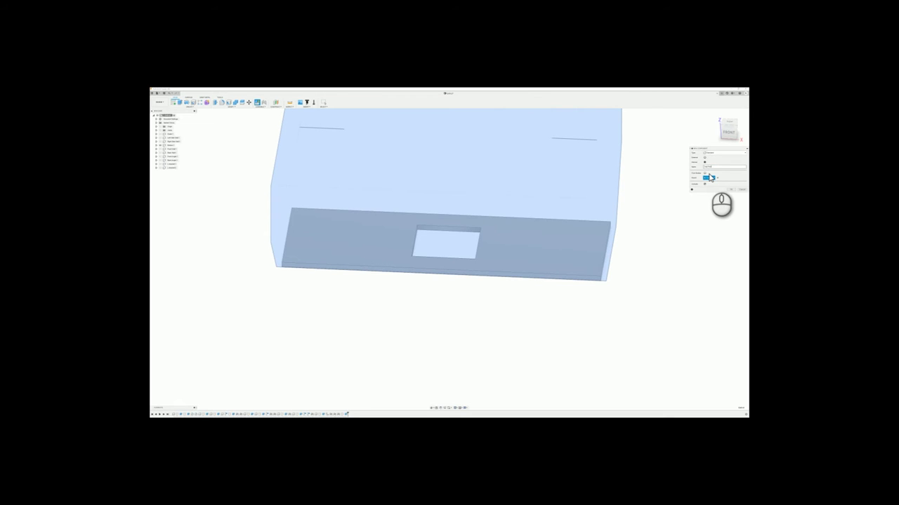
pyautogui.press('Return')
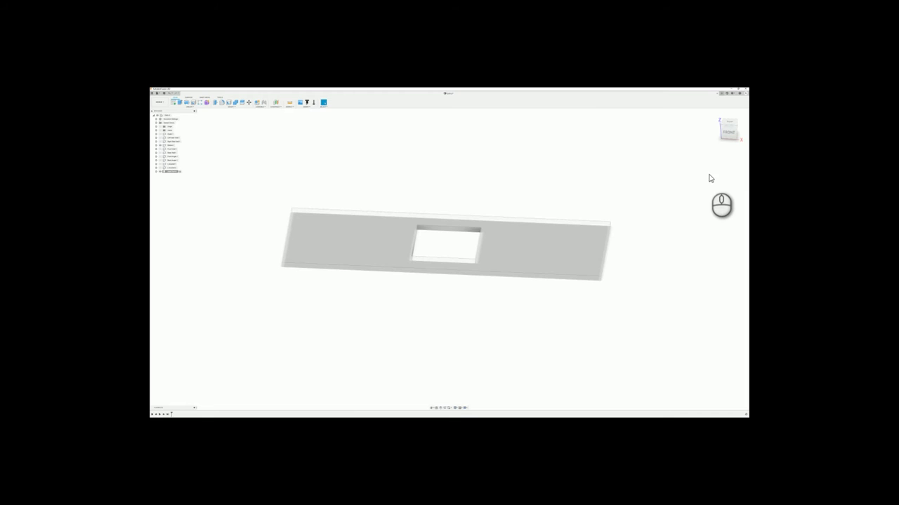
# - Start a sketch on the new component's horizontal plane and draw a dimensioned square with one corner at the origin
pyautogui.click(174, 102)
pyautogui.click(355, 330)
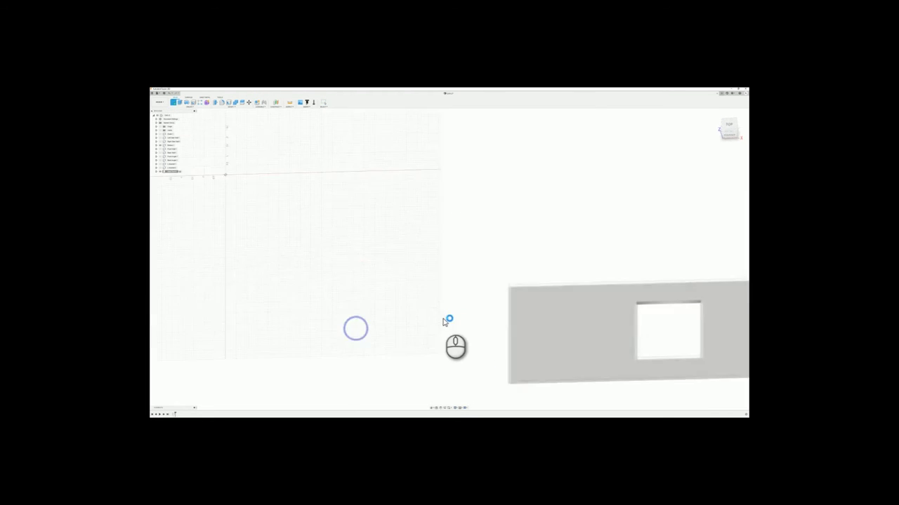
pyautogui.press('r')
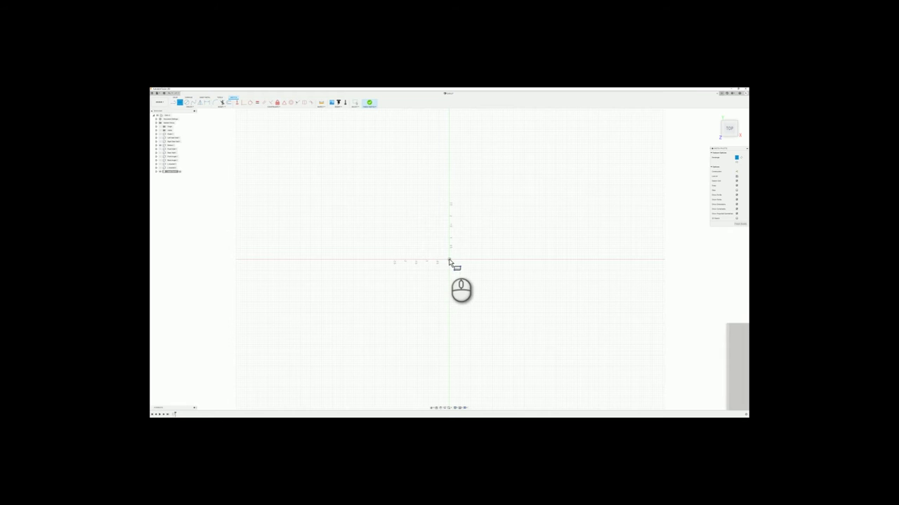
pyautogui.click(450, 260)
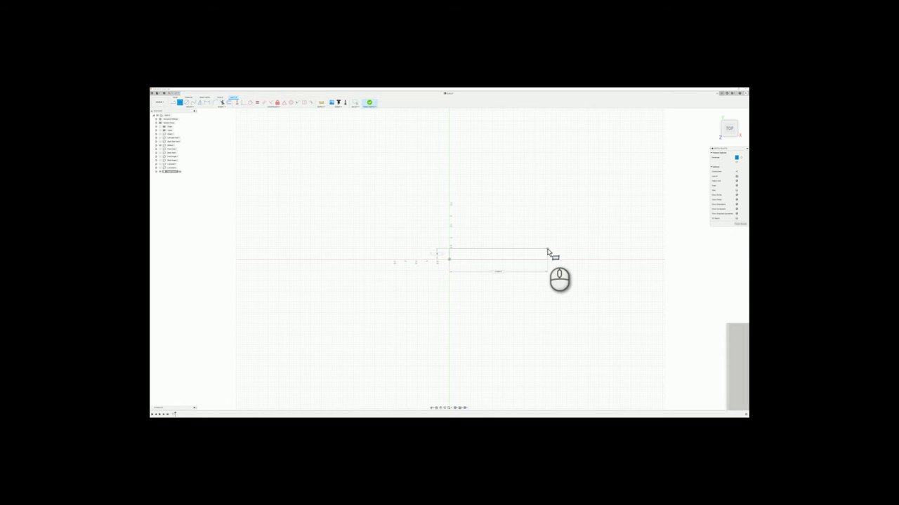
pyautogui.press('Return')
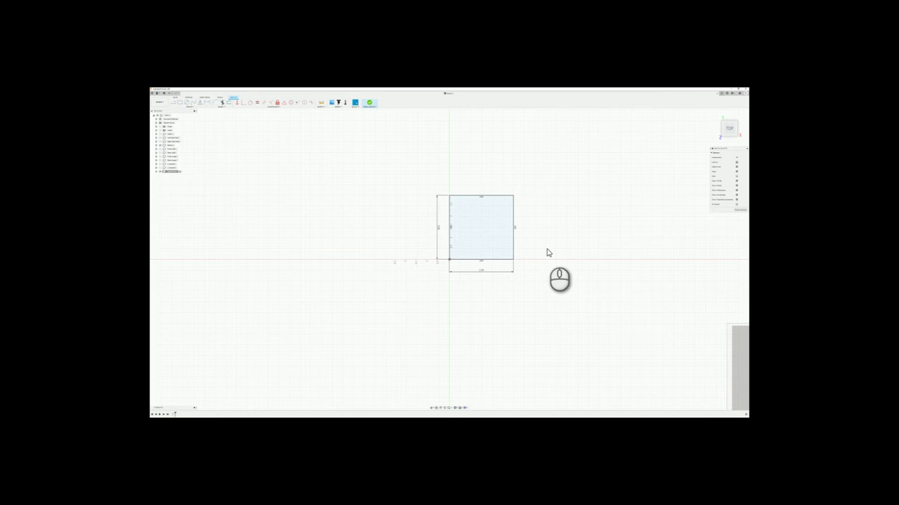
# - Fillet all four corners of the sketched square with small equal radii
pyautogui.click(217, 102)
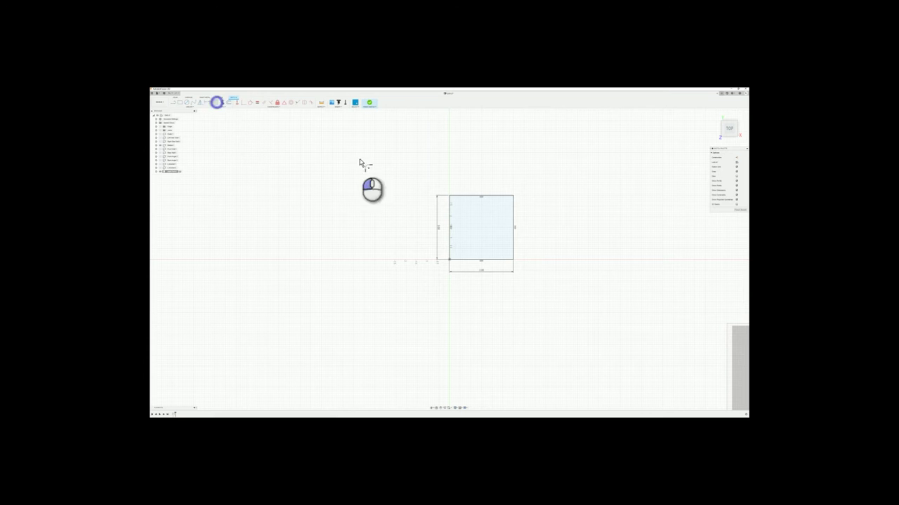
pyautogui.click(450, 202)
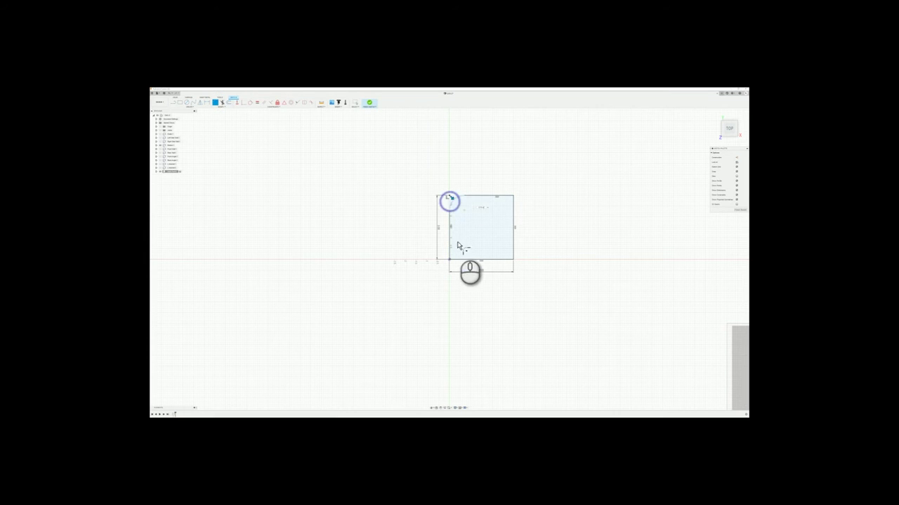
pyautogui.click(450, 247)
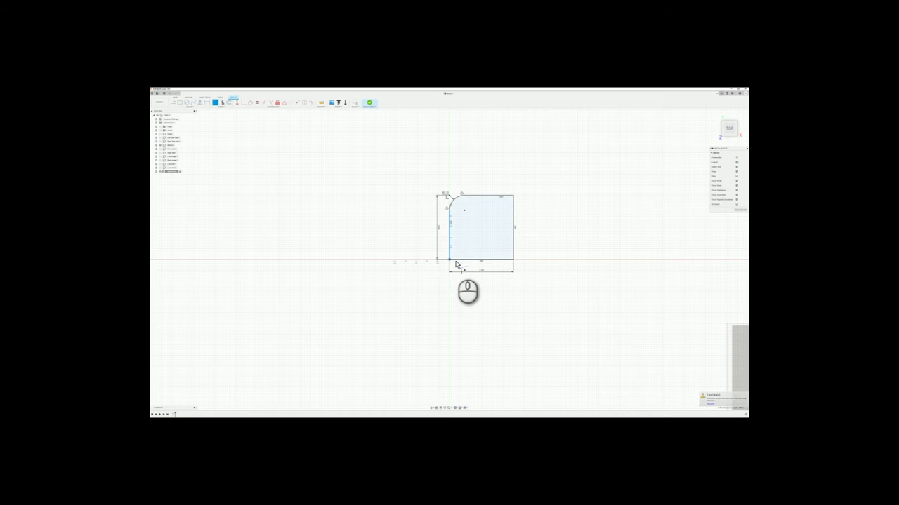
pyautogui.click(454, 259)
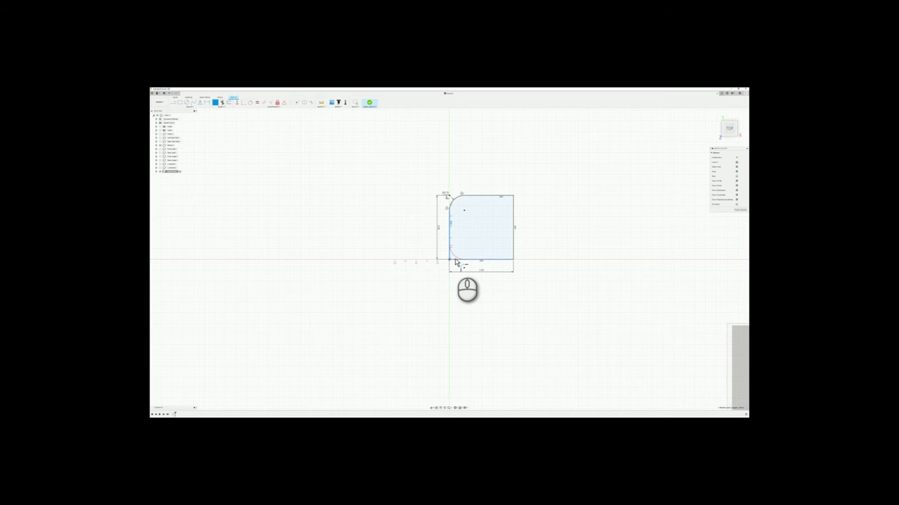
pyautogui.click(455, 260)
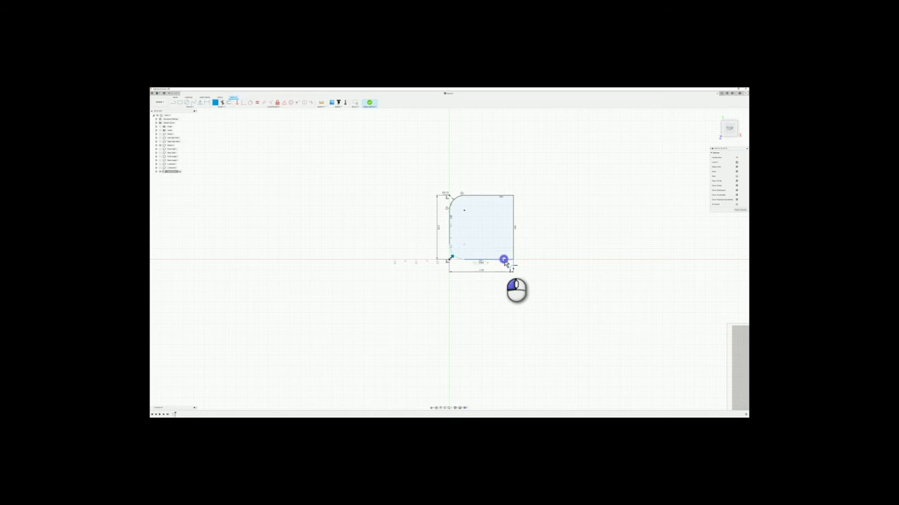
pyautogui.click(511, 244)
pyautogui.click(511, 203)
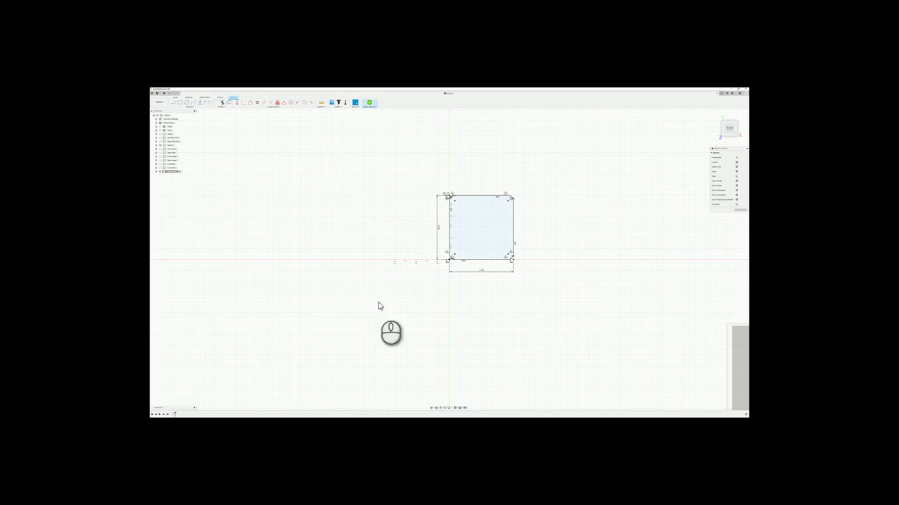
# - Offset the rounded square's outline inward to form a thin wall profile
pyautogui.click(229, 102)
pyautogui.click(474, 198)
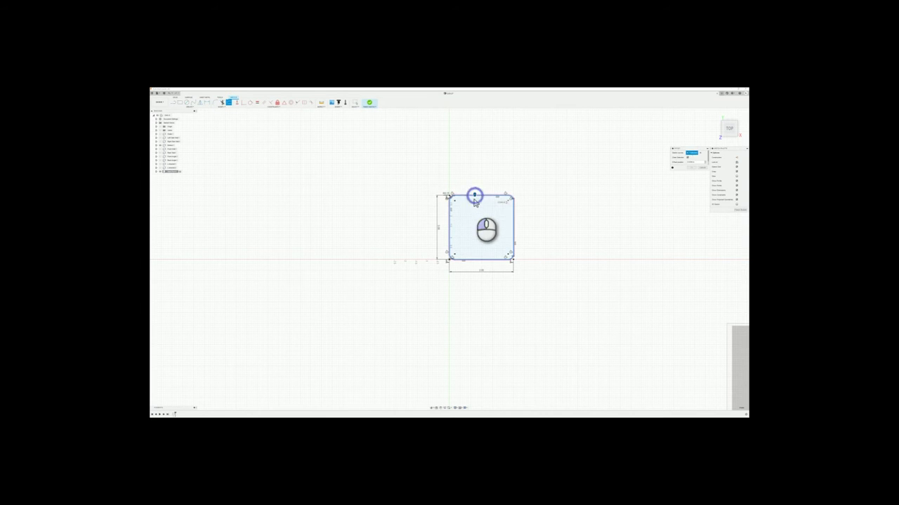
pyautogui.click(475, 198)
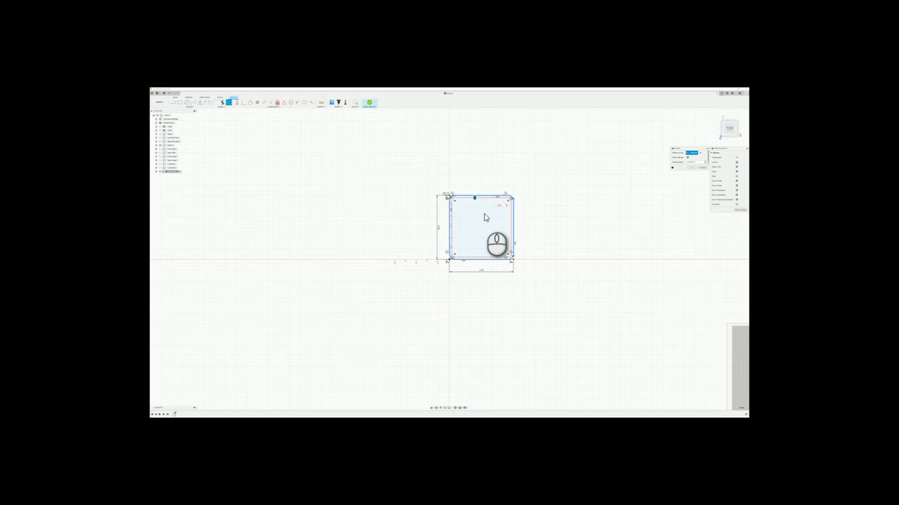
pyautogui.press('Return')
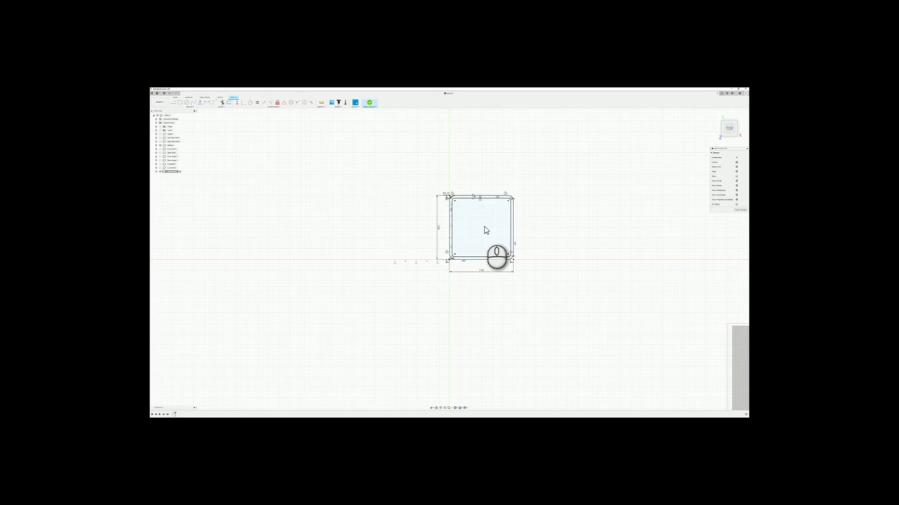
# - Extrude the ring between the two rounded squares into a hollow square tube
pyautogui.press('e')
pyautogui.scroll(-4, 363, 193)
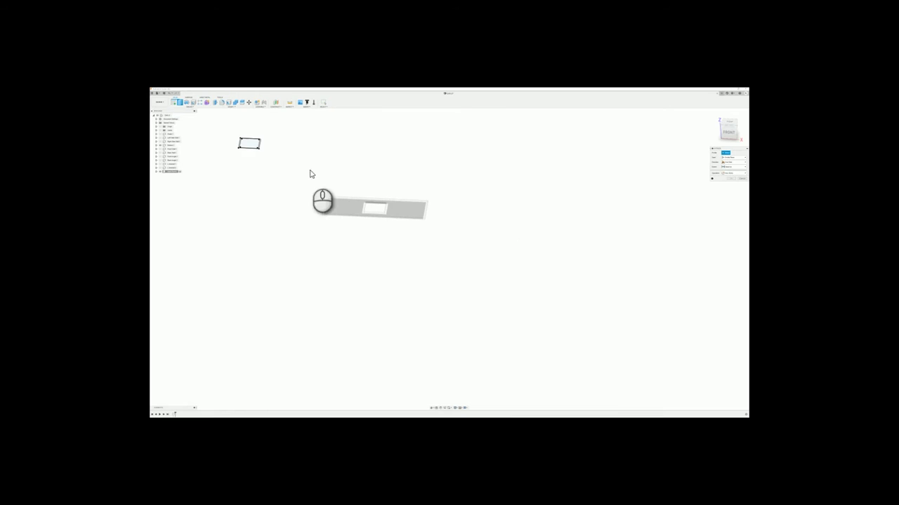
pyautogui.scroll(5, 251, 137)
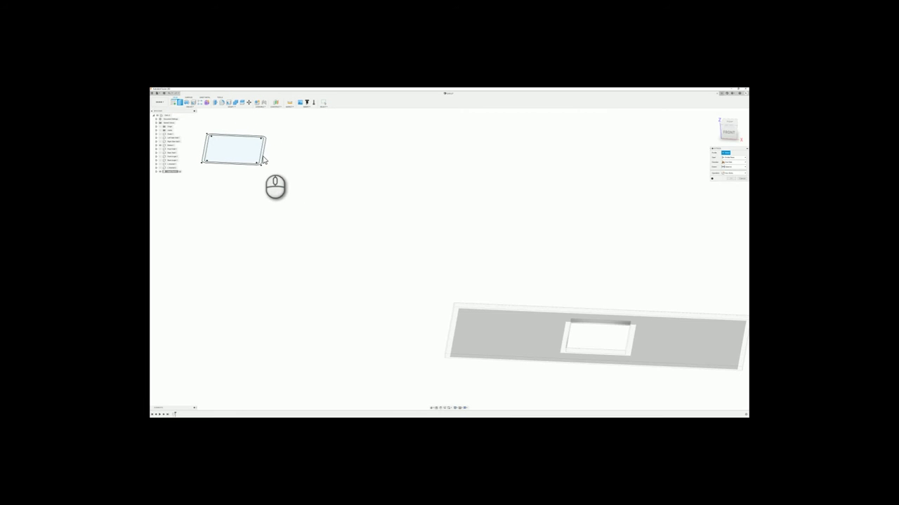
pyautogui.click(258, 156)
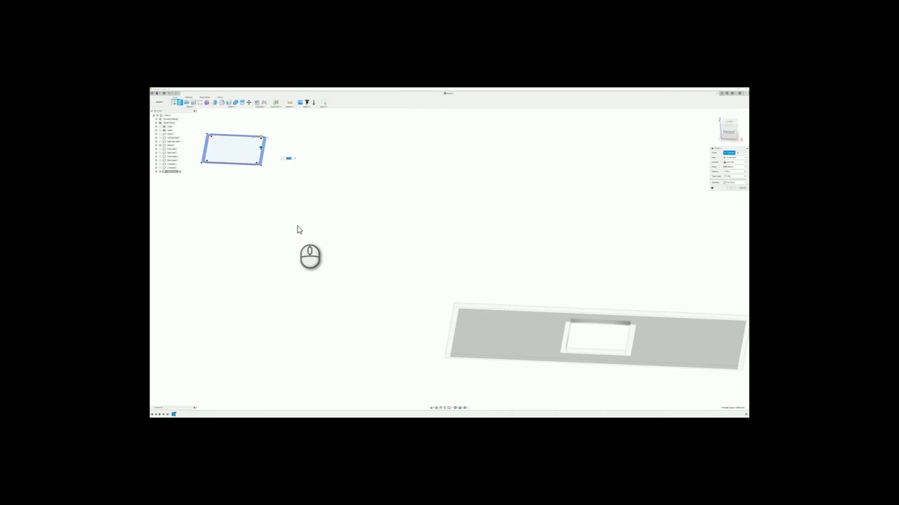
pyautogui.press('Return')
pyautogui.scroll(-4, 337, 288)
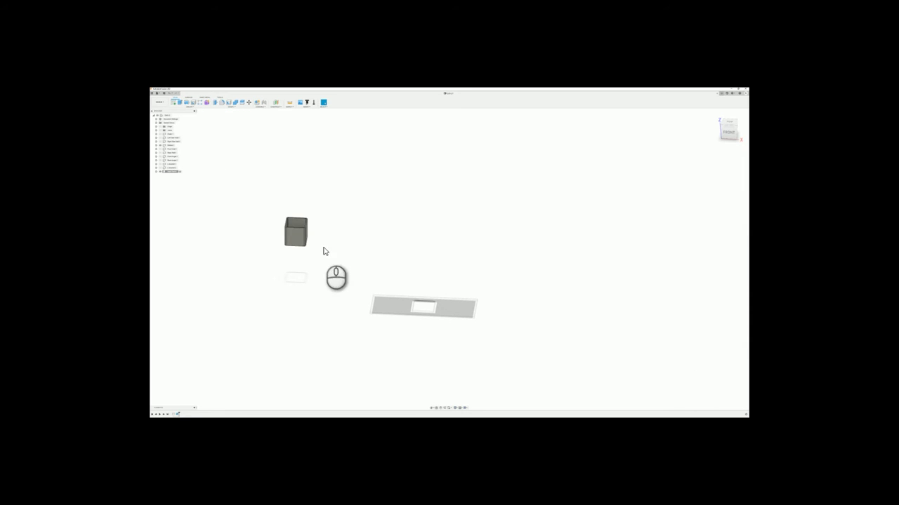
# - Reactivate the top-level assembly and join the tube's rim, at one side's midpoint, to the matching side of the bottom panel's square opening
pyautogui.click(173, 116)
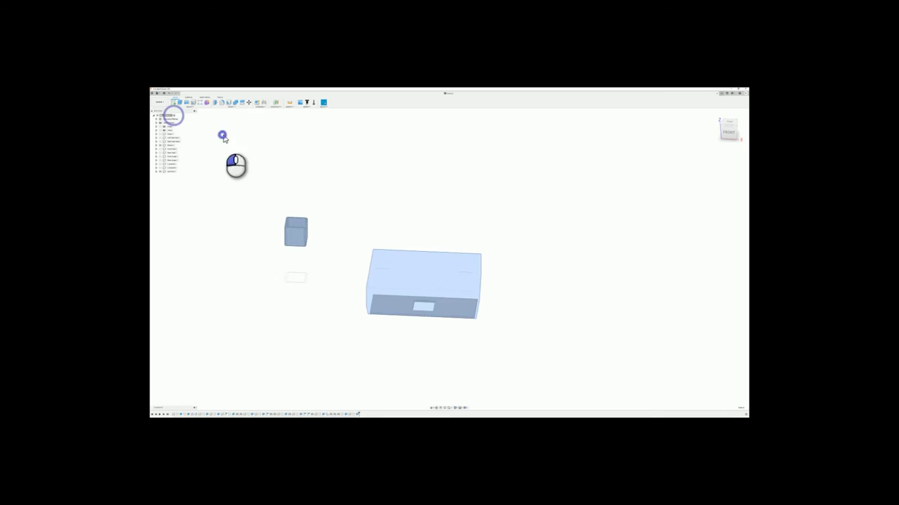
pyautogui.scroll(3, 323, 218)
pyautogui.press('j')
pyautogui.scroll(4, 285, 234)
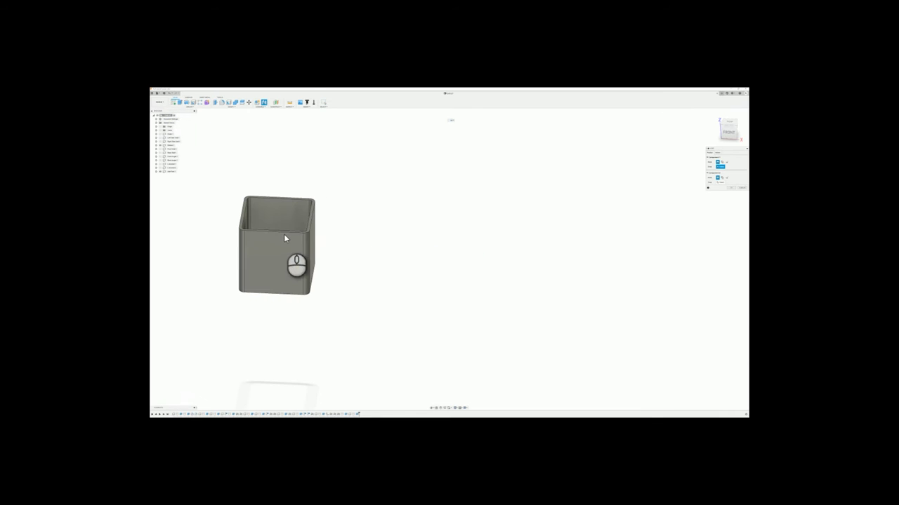
pyautogui.click(273, 233)
pyautogui.scroll(-6, 518, 351)
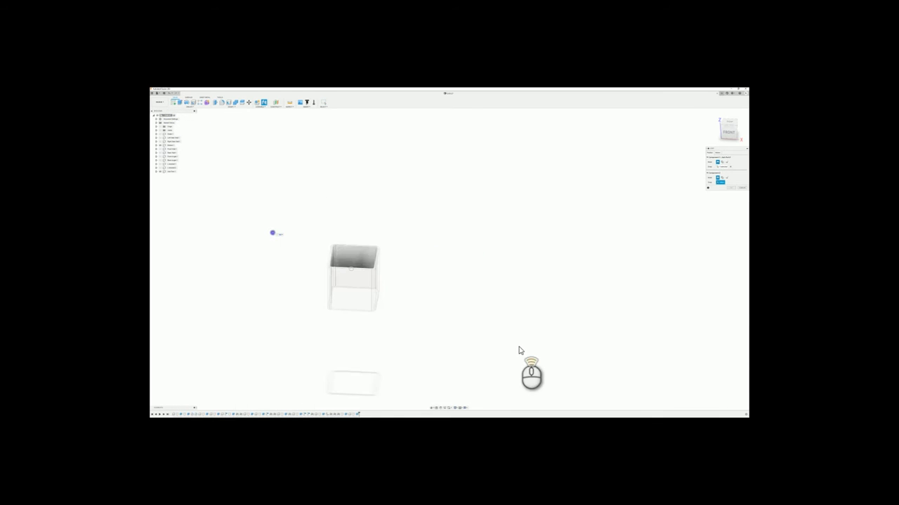
pyautogui.keyDown('shift'); pyautogui.moveTo(642, 389); pyautogui.dragTo(627, 373); pyautogui.keyUp('shift')
pyautogui.scroll(5, 610, 373)
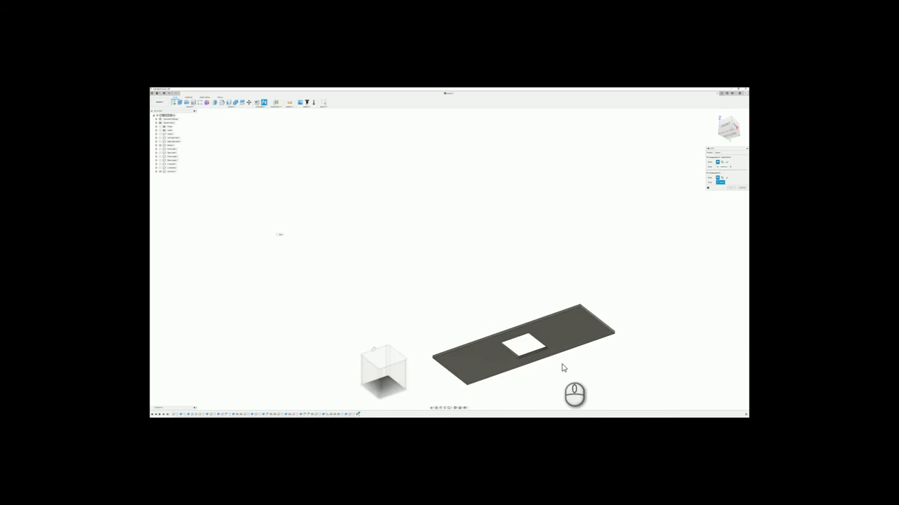
pyautogui.keyDown('shift'); pyautogui.moveTo(554, 361); pyautogui.dragTo(490, 258, button='middle'); pyautogui.keyUp('shift')
pyautogui.scroll(6, 492, 261)
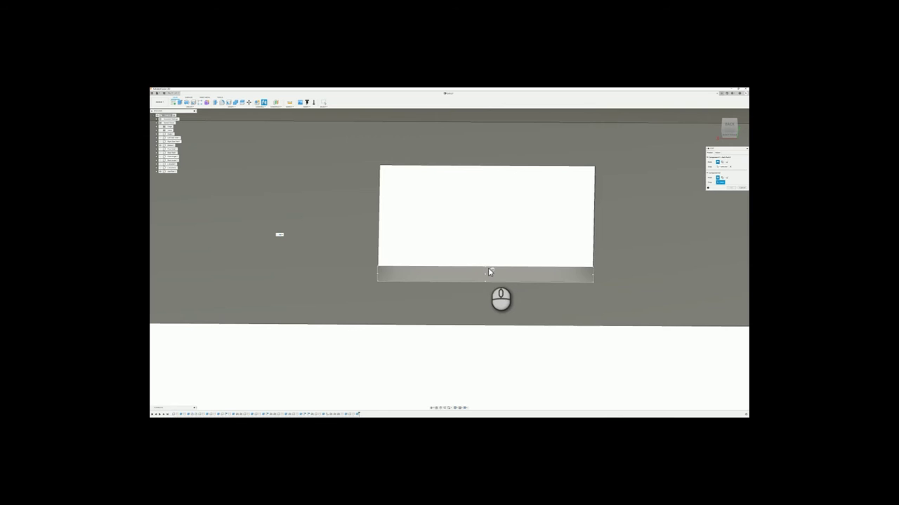
pyautogui.click(488, 271)
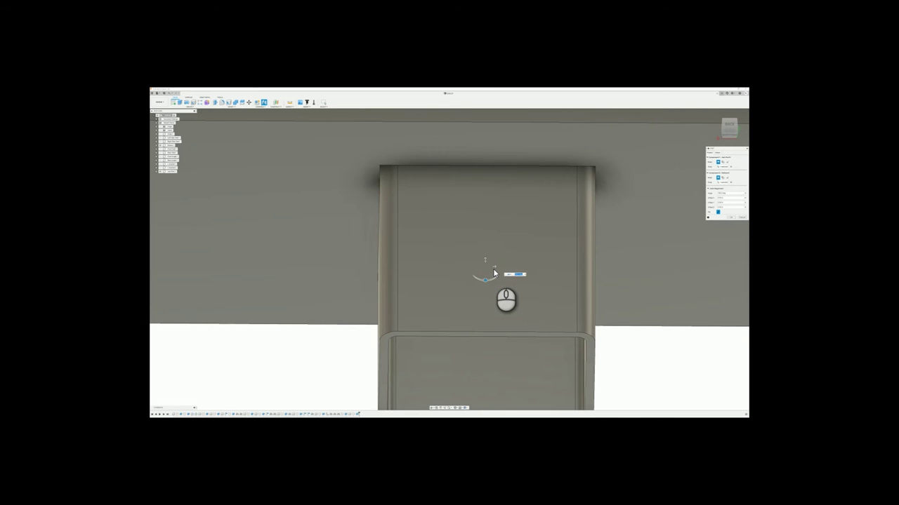
pyautogui.press('Return')
# - Inspect how the tube sits in the bottom panel's opening, including the corner gaps and the portion below the panel
pyautogui.scroll(-8, 726, 368)
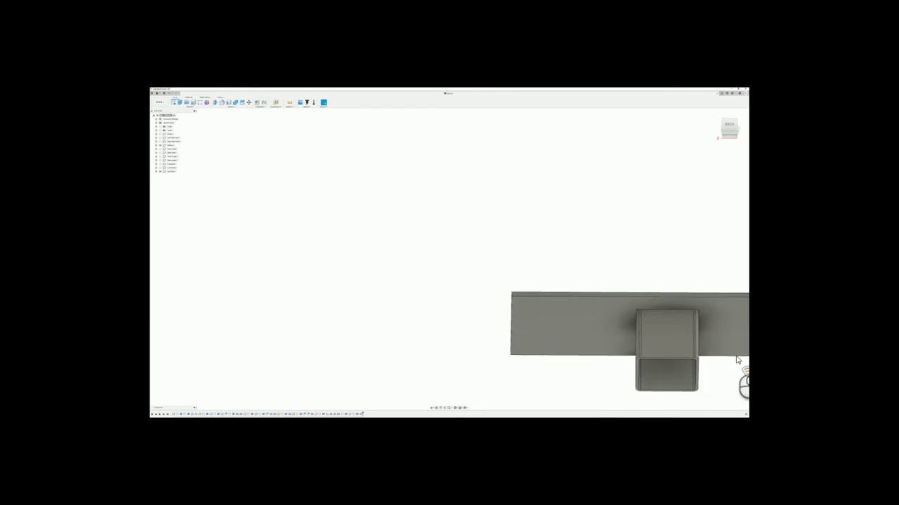
pyautogui.moveTo(727, 368)
pyautogui.keyDown('shift'); pyautogui.mouseDown(button='middle')
pyautogui.moveTo(722, 376)
pyautogui.moveTo(715, 359)
pyautogui.mouseUp(button='middle'); pyautogui.keyUp('shift')
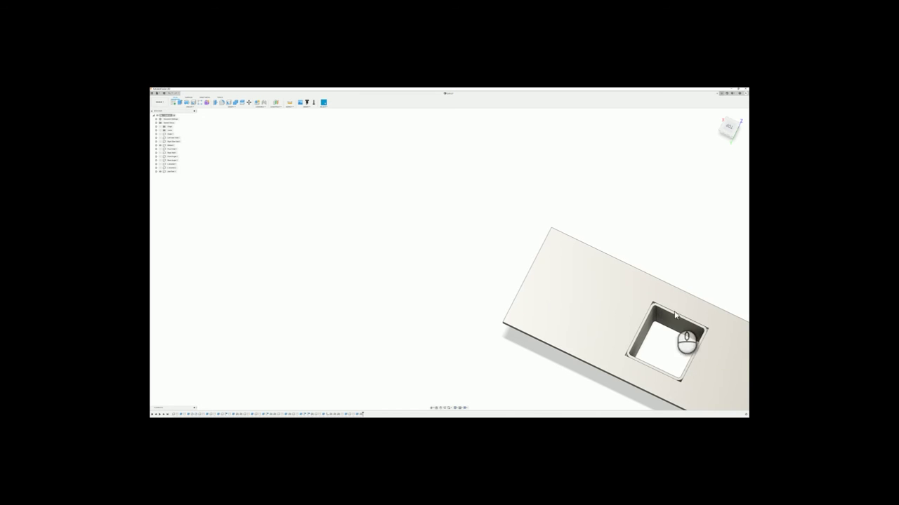
pyautogui.moveTo(665, 307); pyautogui.dragTo(523, 232, button='middle')
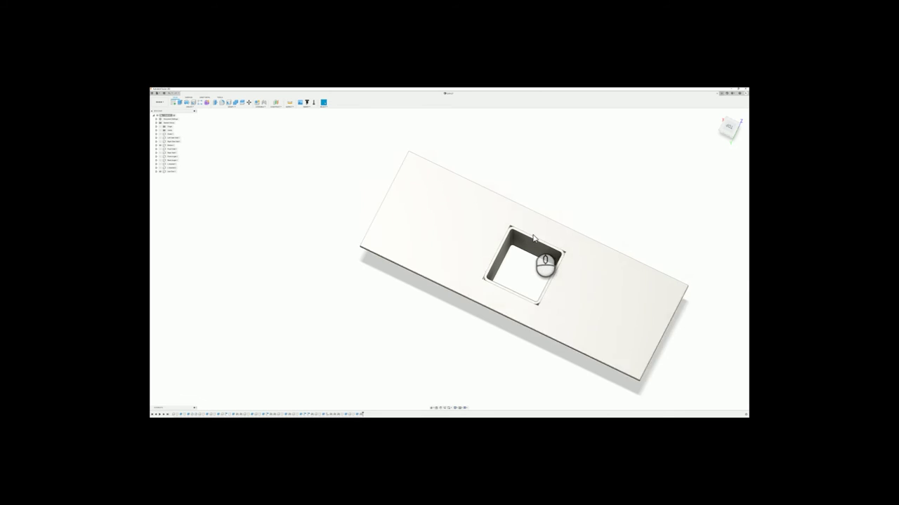
pyautogui.scroll(5, 537, 247)
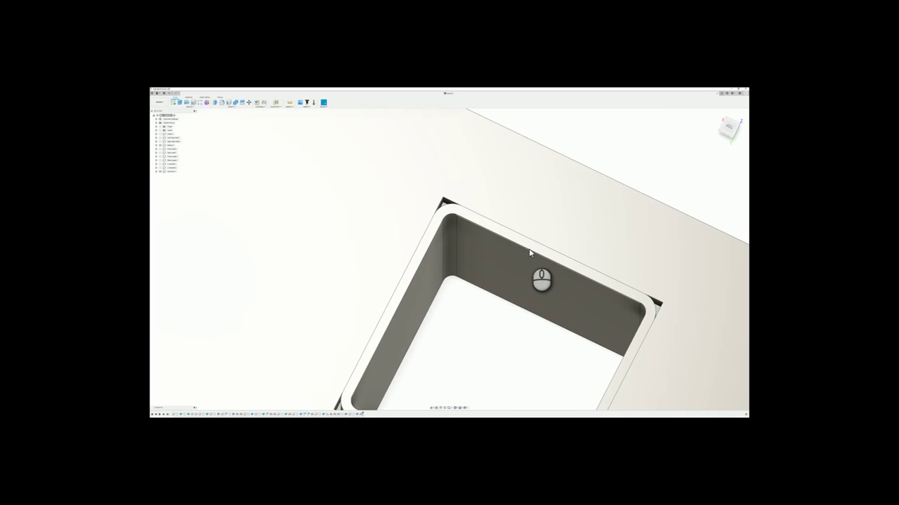
pyautogui.scroll(-10, 537, 261)
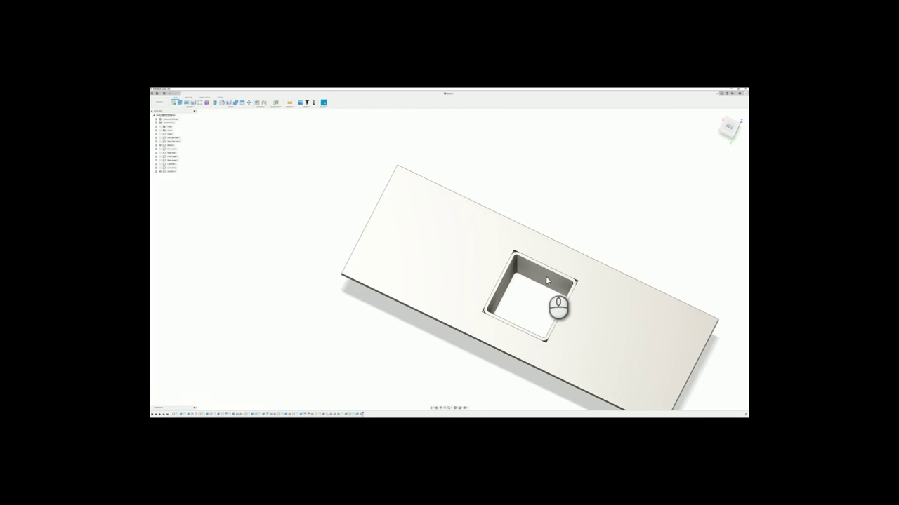
pyautogui.moveTo(546, 289)
pyautogui.keyDown('shift'); pyautogui.mouseDown(button='middle')
pyautogui.moveTo(551, 274)
pyautogui.moveTo(504, 324)
pyautogui.mouseUp(button='middle'); pyautogui.keyUp('shift')
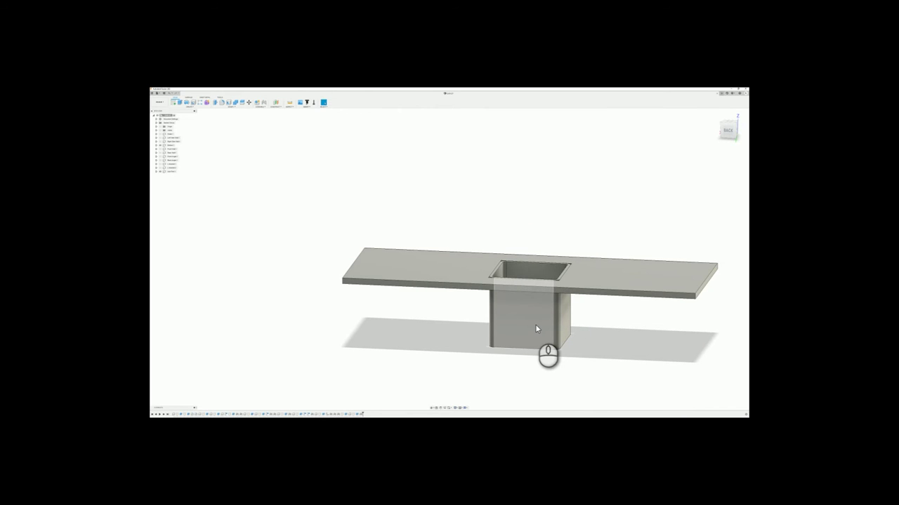
pyautogui.moveTo(545, 321)
pyautogui.keyDown('shift'); pyautogui.mouseDown(button='middle')
pyautogui.moveTo(600, 343)
pyautogui.moveTo(614, 304)
pyautogui.mouseUp(button='middle'); pyautogui.keyUp('shift')
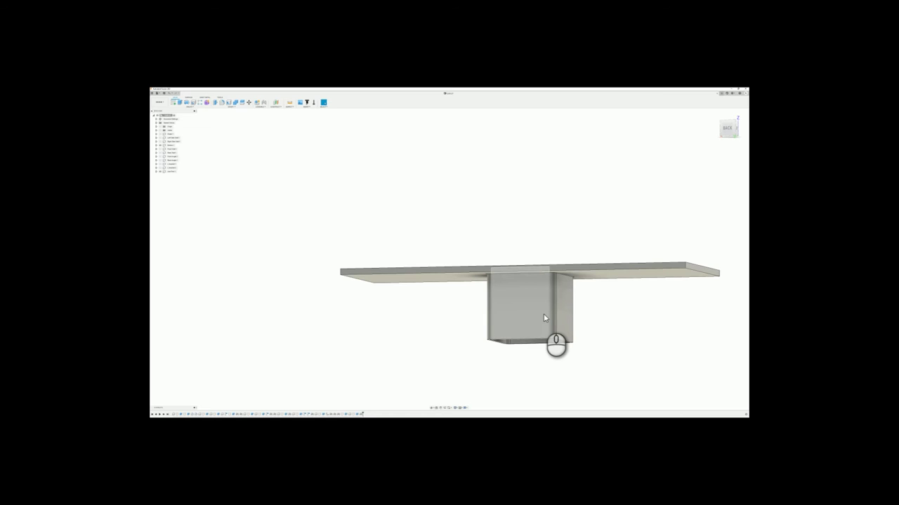
pyautogui.scroll(-3, 544, 314)
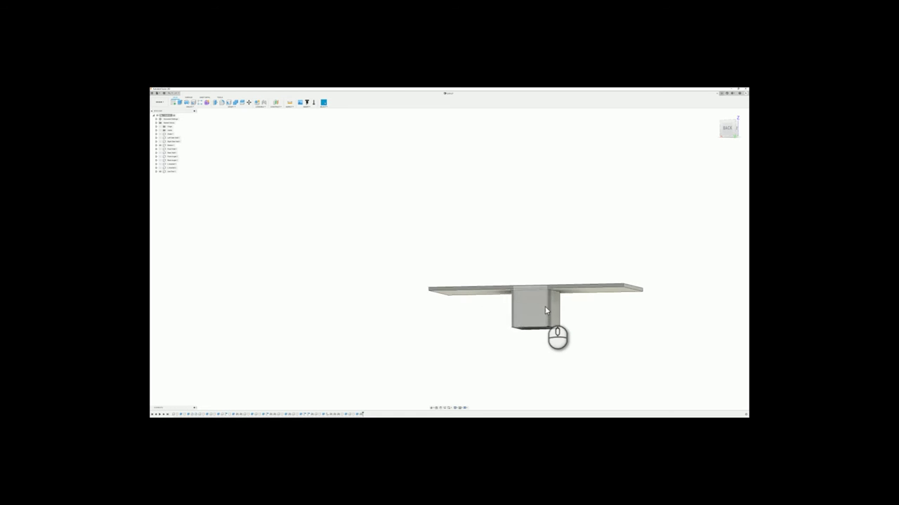
pyautogui.keyDown('shift'); pyautogui.moveTo(545, 308); pyautogui.dragTo(522, 289, button='middle'); pyautogui.keyUp('shift')
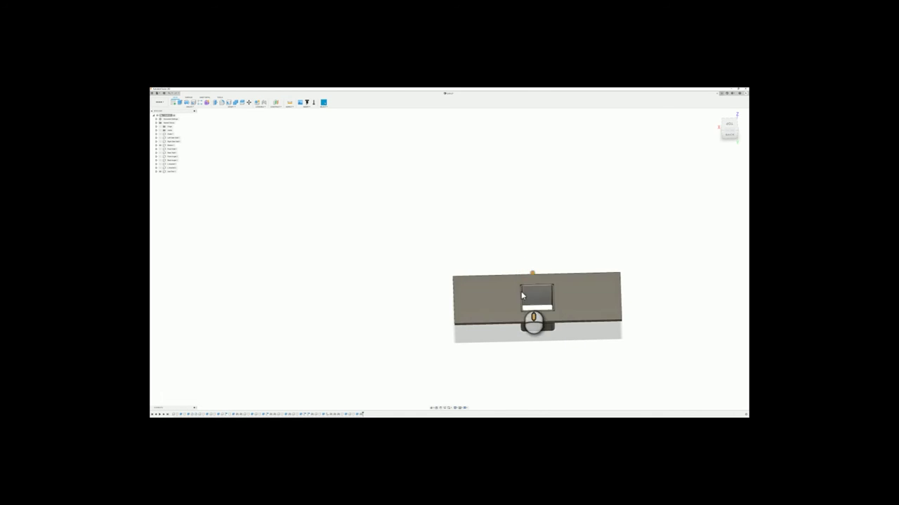
# - Show all hidden wall, ledge and grate components again and view the complete assembly together with the tube
pyautogui.click(160, 171)
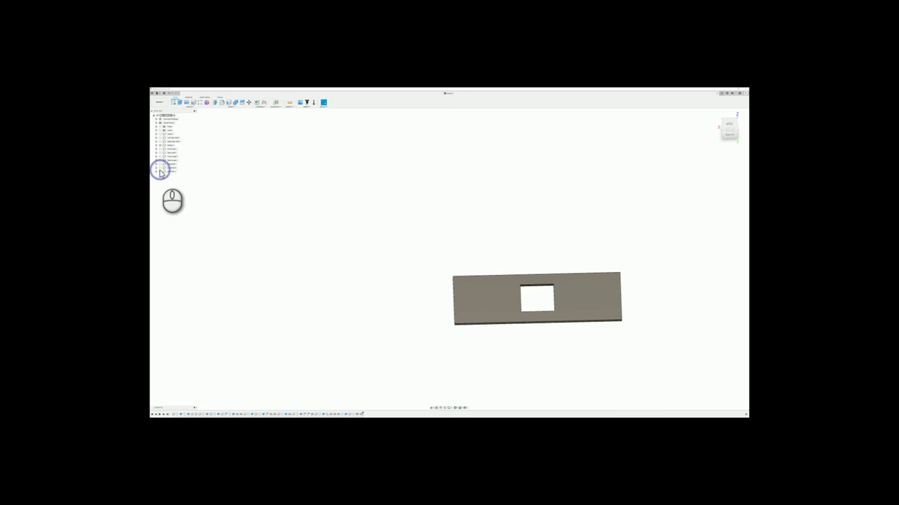
pyautogui.click(160, 171)
pyautogui.click(160, 168)
pyautogui.click(161, 164)
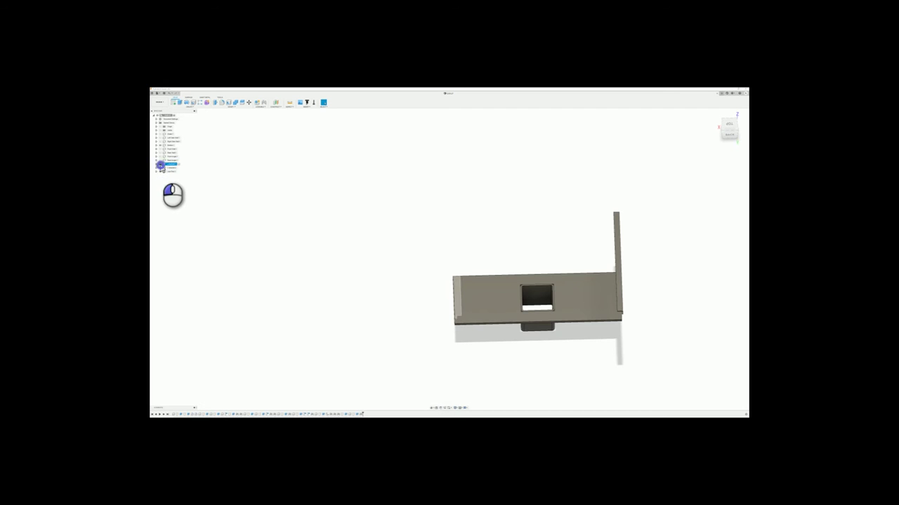
pyautogui.click(161, 162)
pyautogui.click(161, 159)
pyautogui.click(160, 156)
pyautogui.click(161, 153)
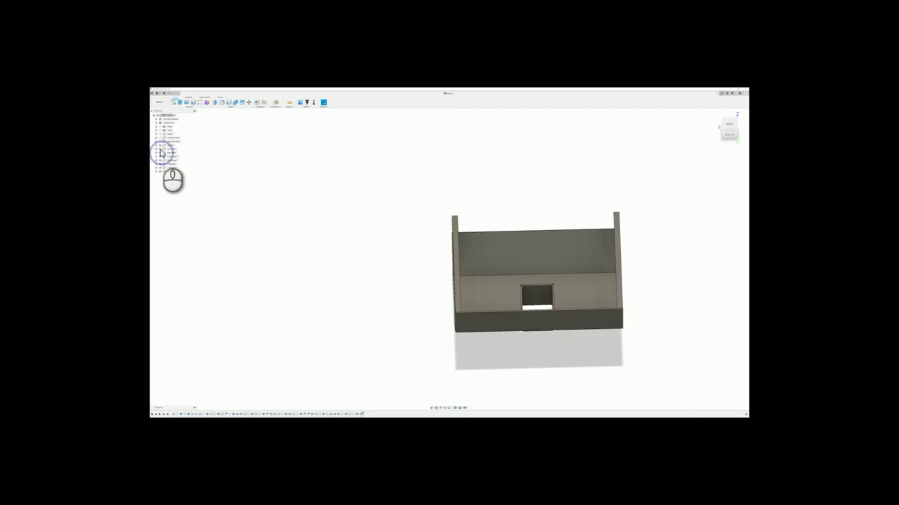
pyautogui.click(161, 150)
pyautogui.click(160, 146)
pyautogui.click(161, 143)
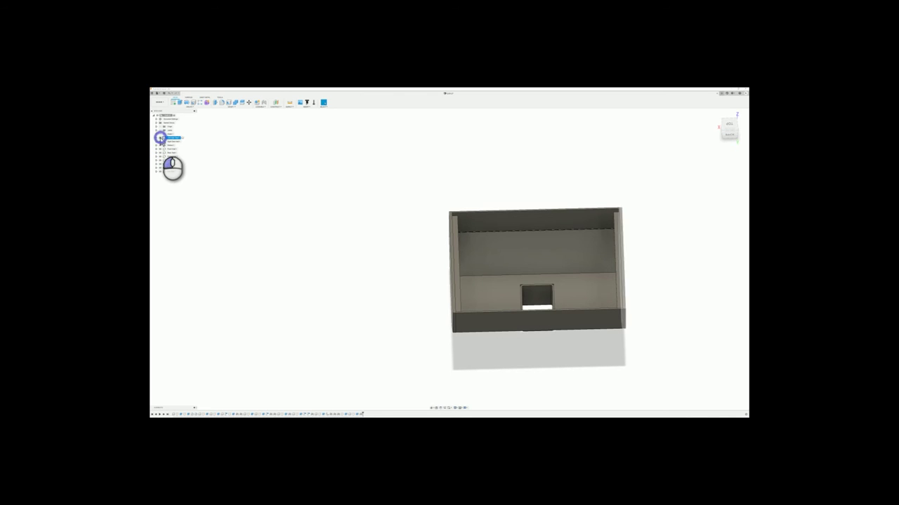
pyautogui.click(161, 140)
pyautogui.click(161, 135)
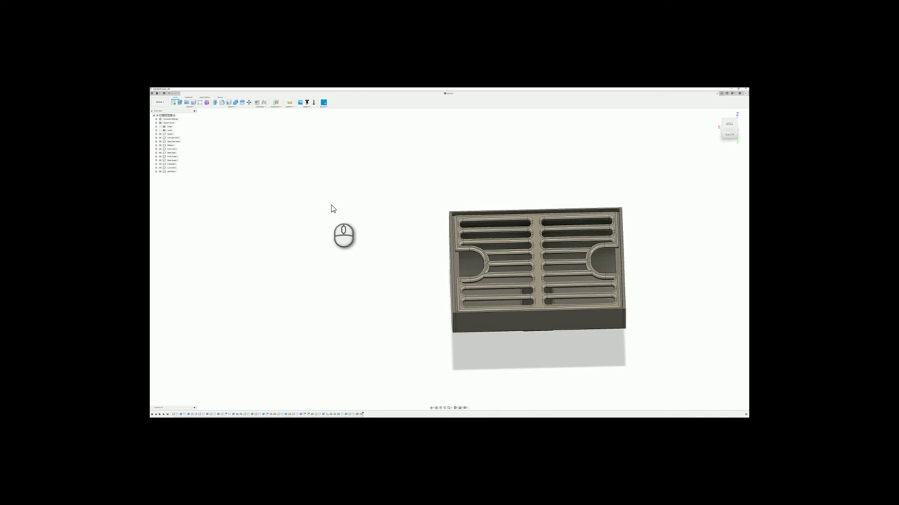
pyautogui.keyDown('shift'); pyautogui.moveTo(330, 206); pyautogui.dragTo(319, 194, button='middle'); pyautogui.keyUp('shift')
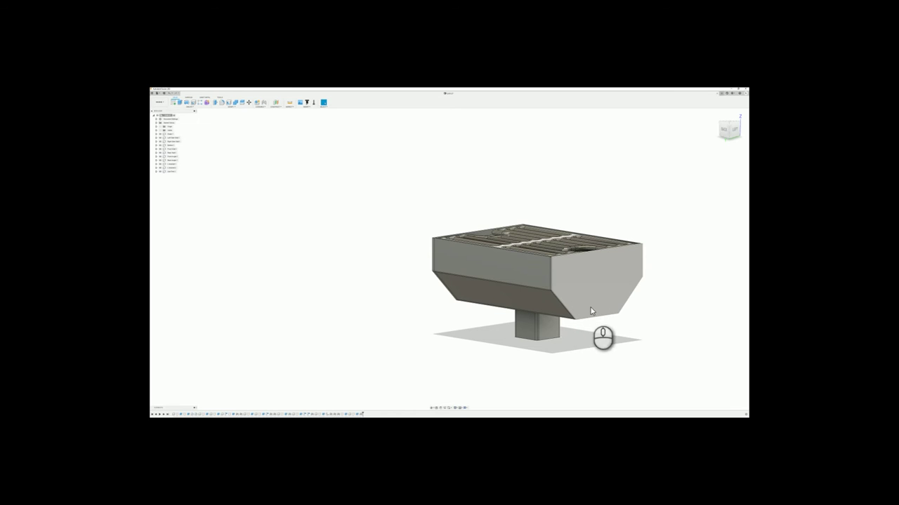
pyautogui.keyDown('shift'); pyautogui.moveTo(646, 334); pyautogui.dragTo(639, 331, button='middle'); pyautogui.keyUp('shift')
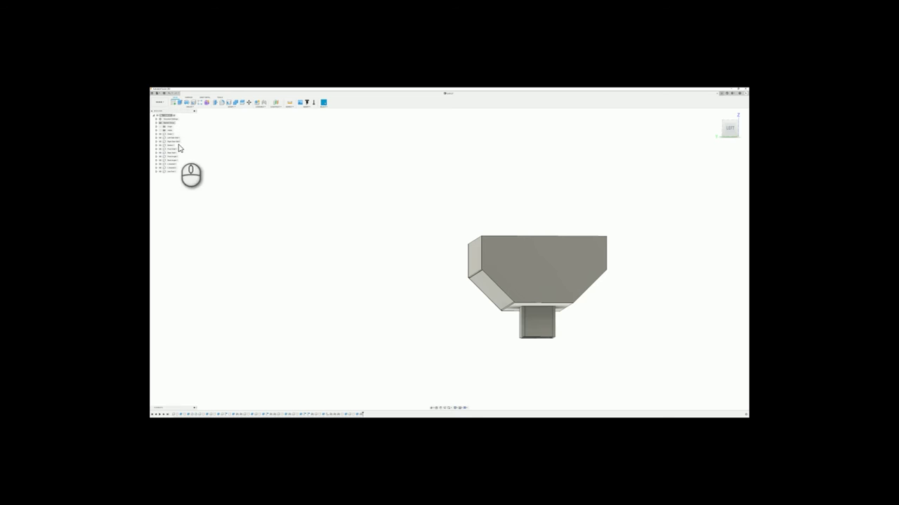
# - Activate the left side wall component and start a sketch on its outer face
pyautogui.click(569, 261)
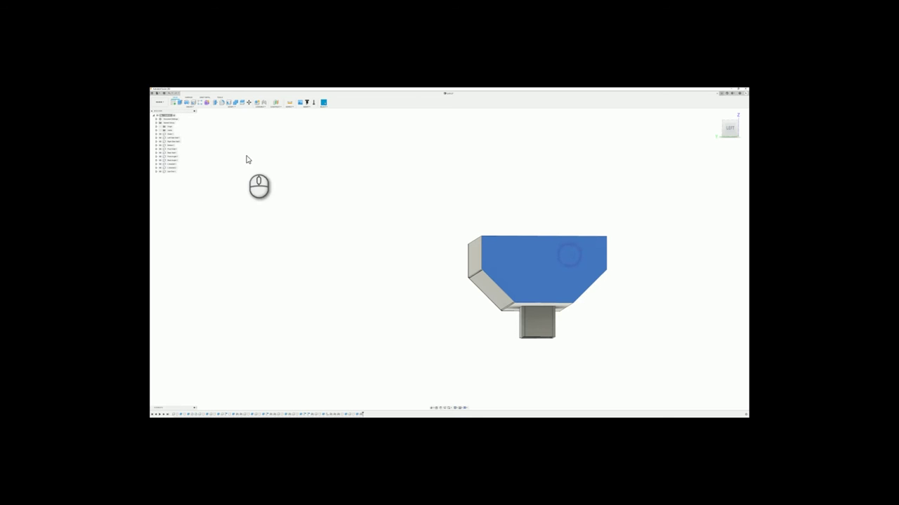
pyautogui.click(180, 138)
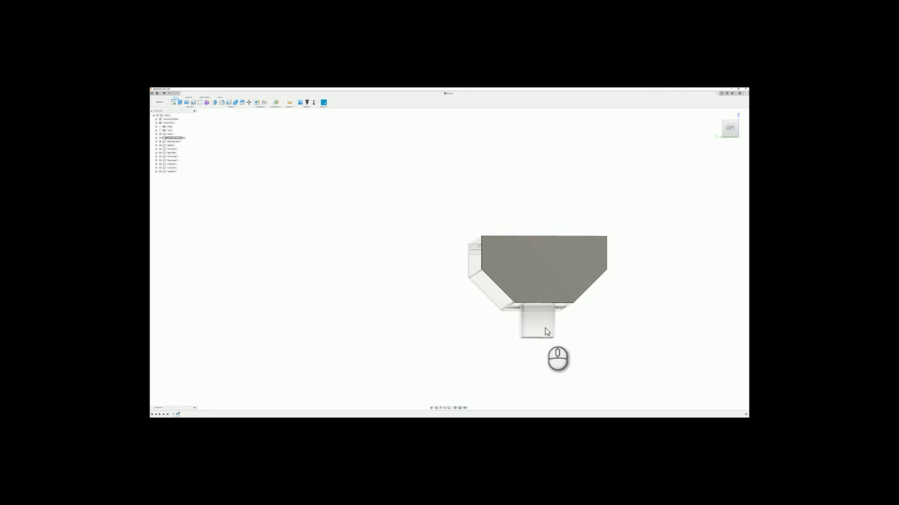
pyautogui.click(174, 102)
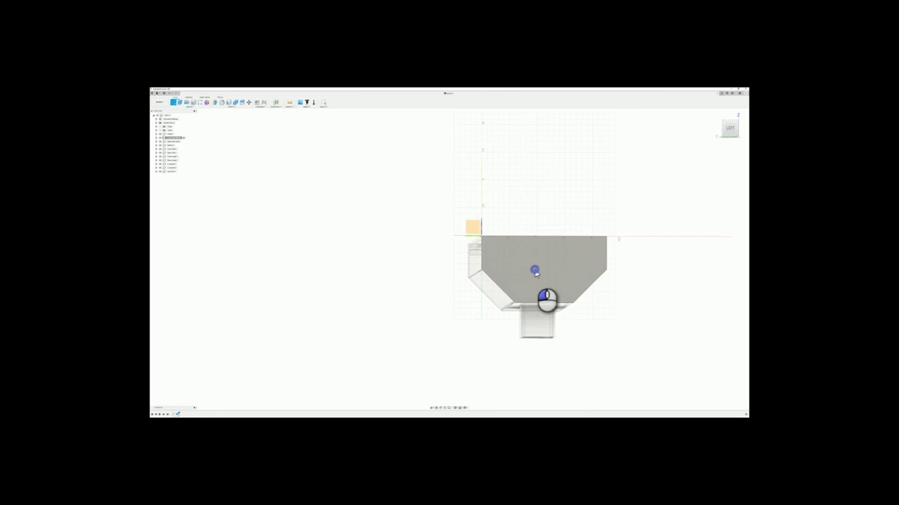
pyautogui.click(535, 272)
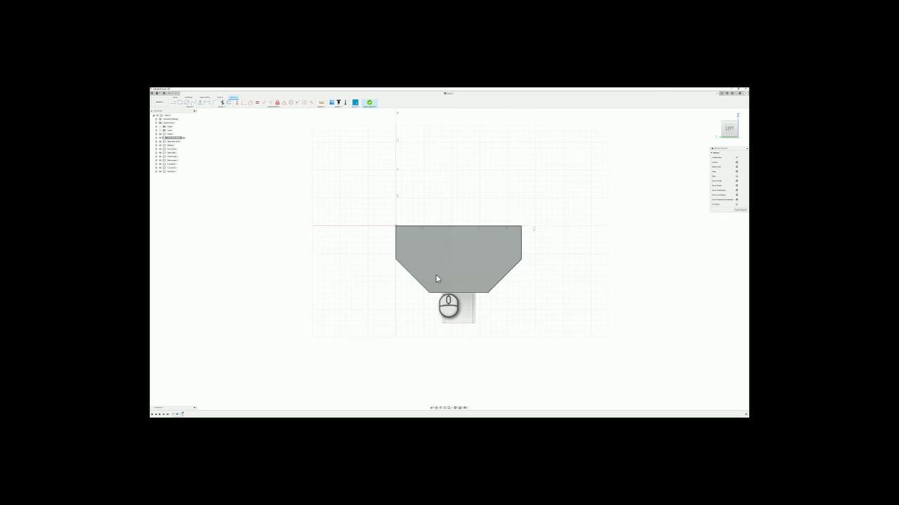
# - Sketch a square on the wall's face with equal width and height dimensions, placed above the wall's lower edge
pyautogui.press('r')
pyautogui.click(447, 259)
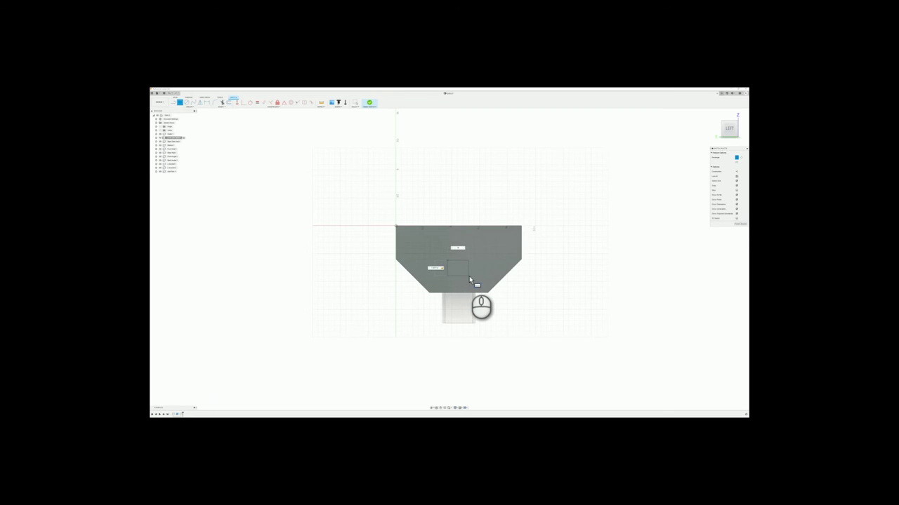
pyautogui.click(469, 276)
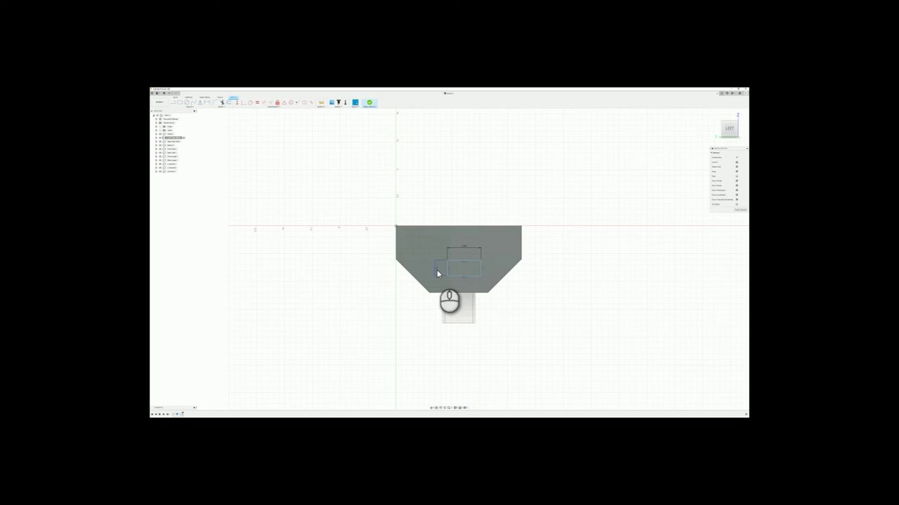
pyautogui.doubleClick(437, 271)
pyautogui.scroll(4, 467, 295)
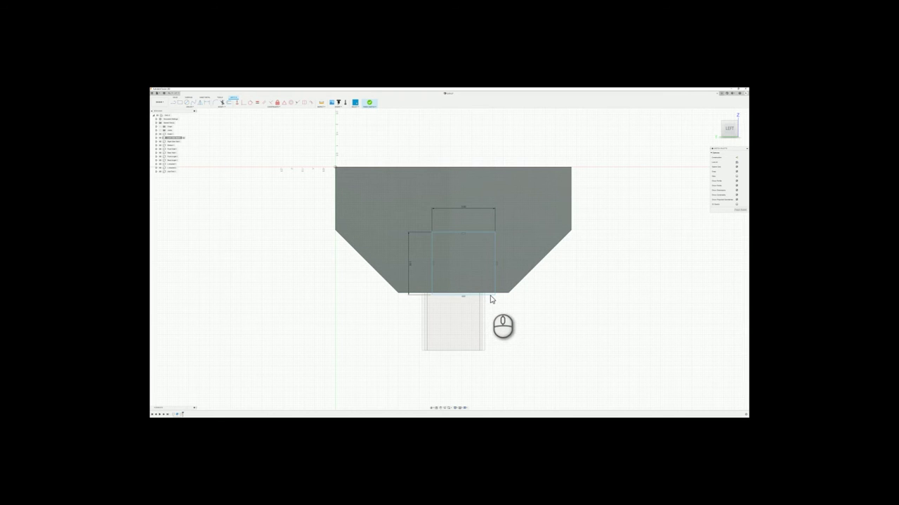
pyautogui.moveTo(490, 298)
pyautogui.mouseDown()
pyautogui.moveTo(479, 255)
pyautogui.moveTo(475, 263)
pyautogui.mouseUp()
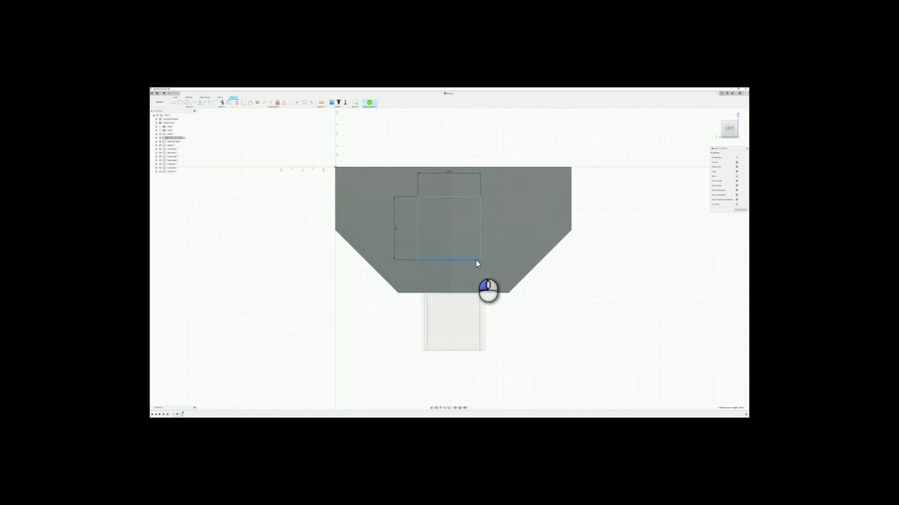
# - Draw a vertical centre line from the midpoint of the wall's lower edge to the midpoint of its upper edge
pyautogui.click(453, 293)
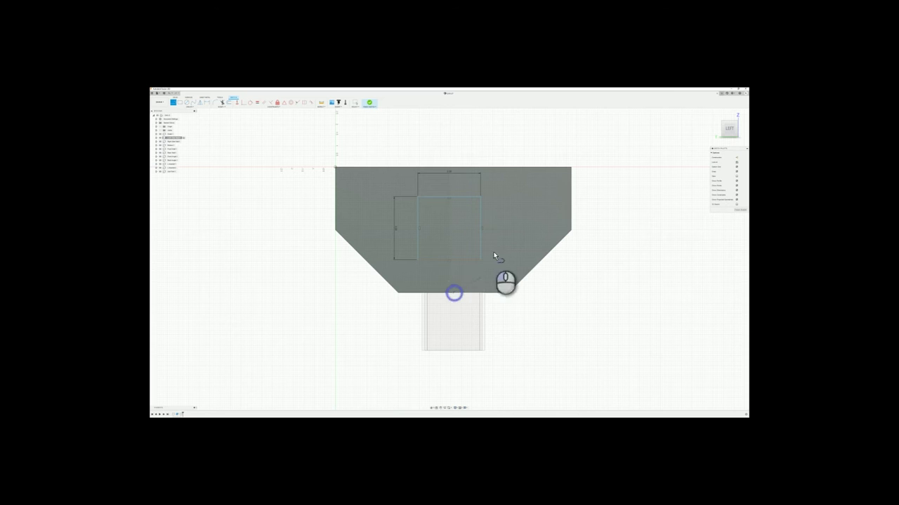
pyautogui.click(453, 166)
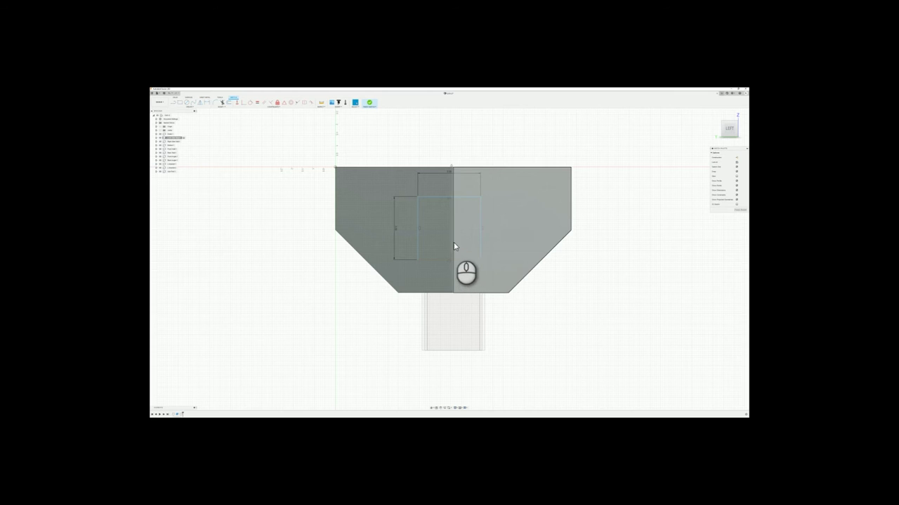
pyautogui.click(573, 303)
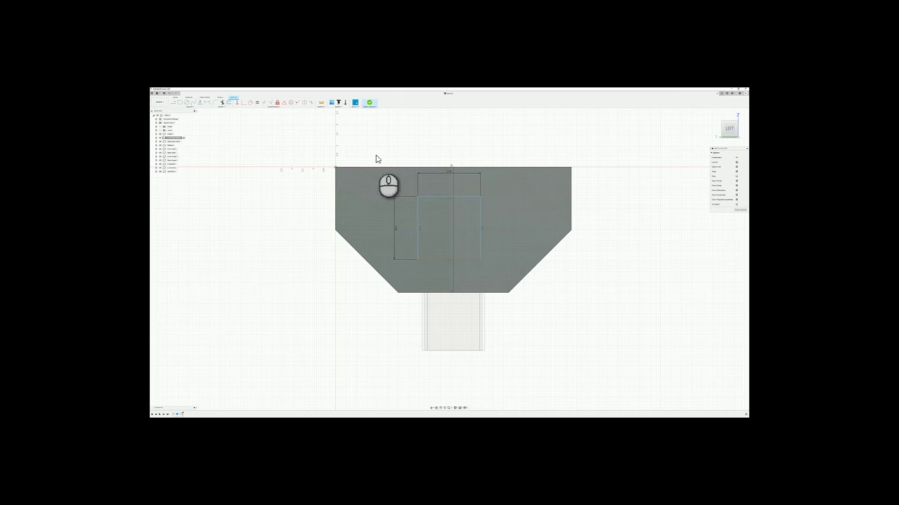
# - Try to centre the square by applying a midpoint constraint between its upper edge and the vertical centre line
pyautogui.click(284, 102)
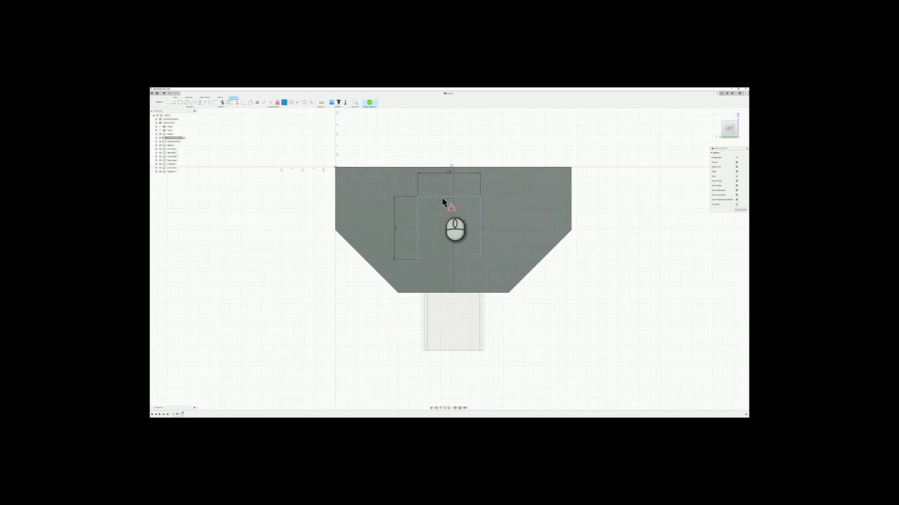
pyautogui.click(444, 198)
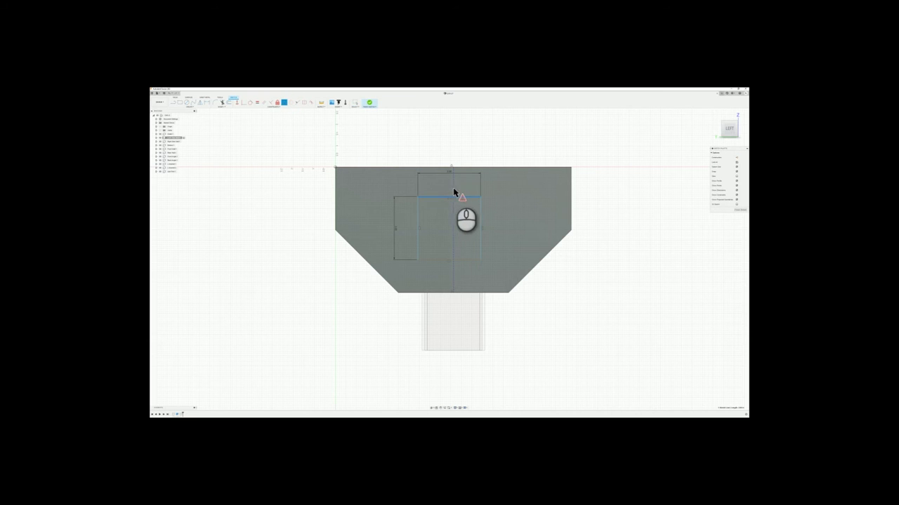
pyautogui.click(453, 190)
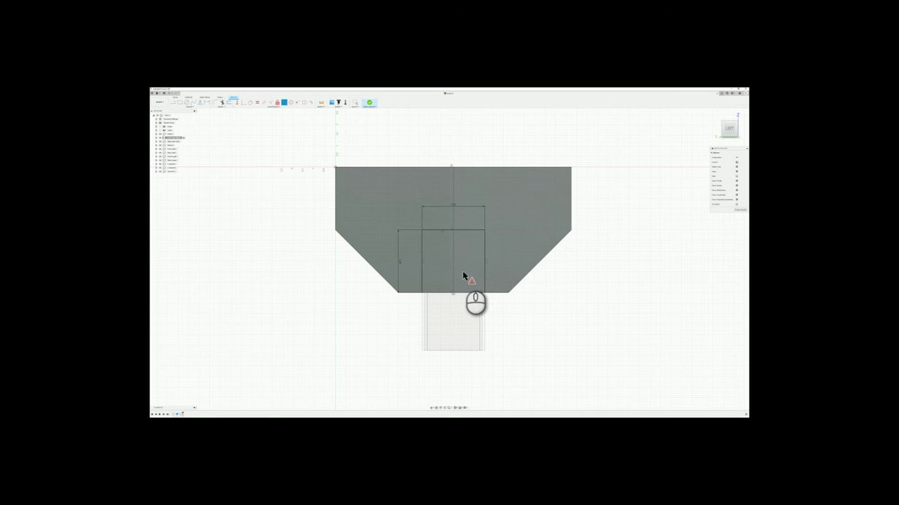
# - Remove the midpoint constraint from the square's upper edge and move the square away from the wall's lower edge
pyautogui.click(451, 228)
pyautogui.click(451, 228)
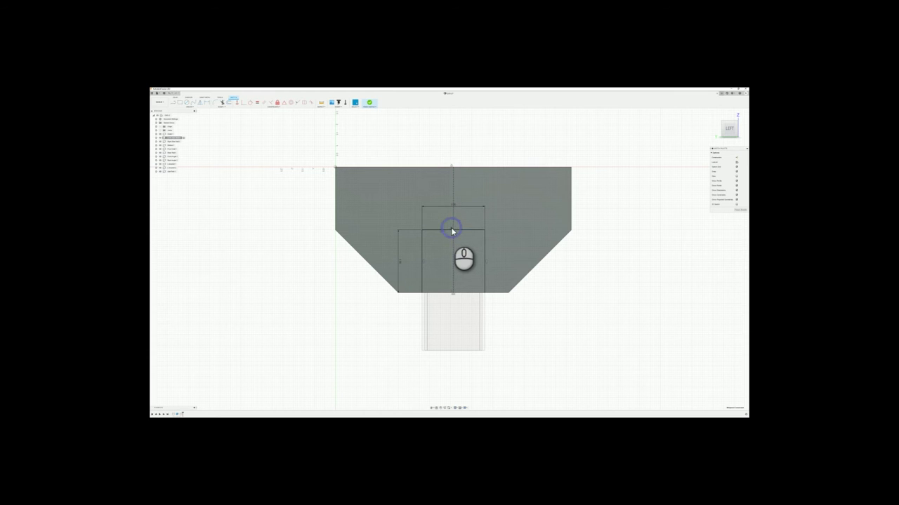
pyautogui.click(451, 230)
pyautogui.click(602, 304)
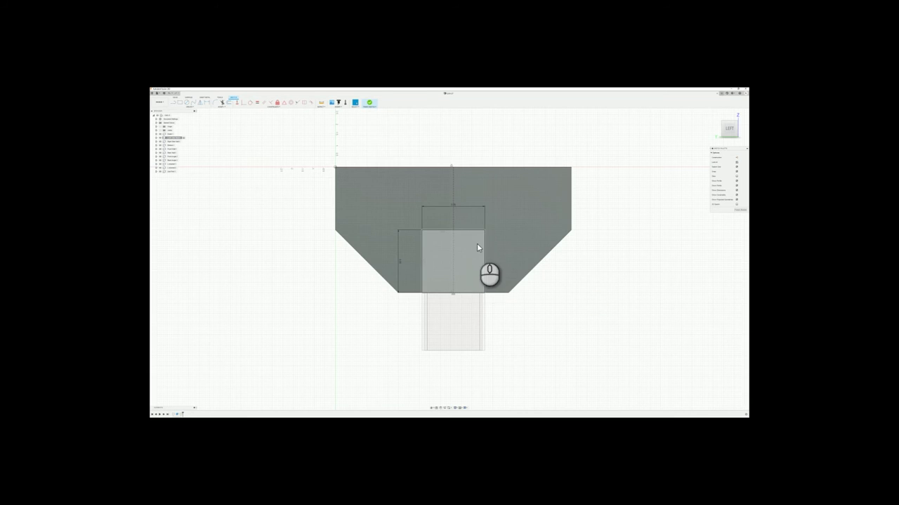
pyautogui.moveTo(476, 232); pyautogui.dragTo(481, 205)
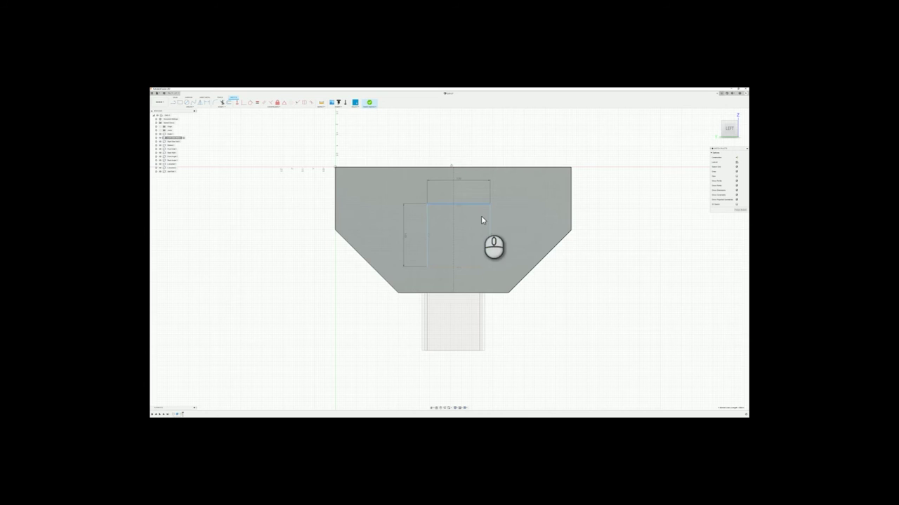
# - Centre the square by dimensioning one vertical side to the centre line as the square's width dimension divided by 2
pyautogui.press('d')
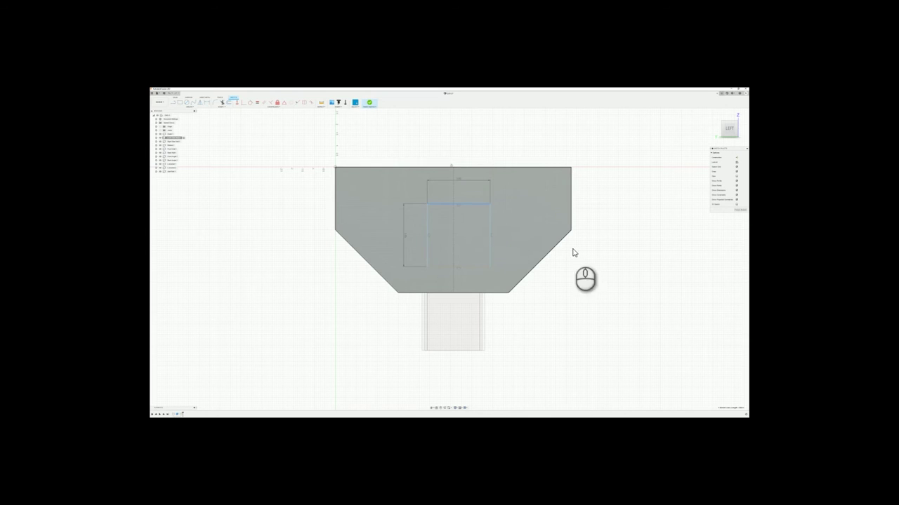
pyautogui.click(609, 266)
pyautogui.press('d')
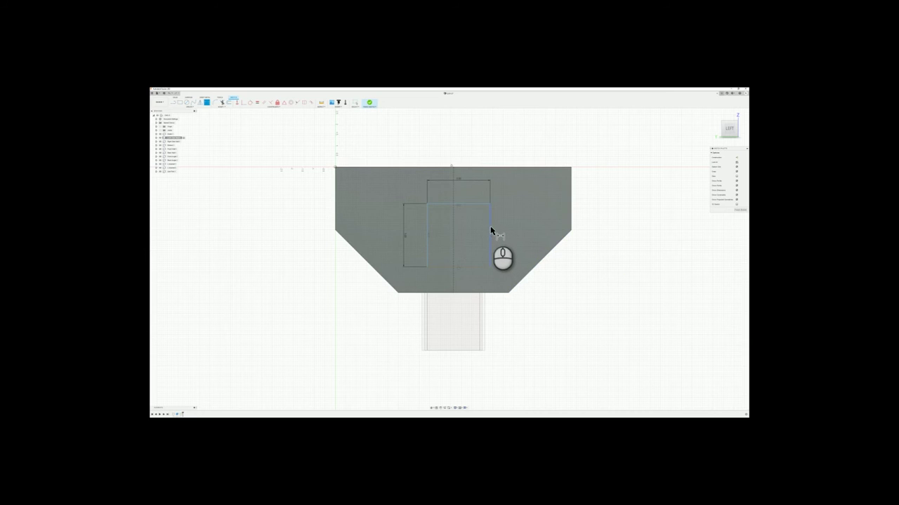
pyautogui.click(490, 229)
pyautogui.click(453, 226)
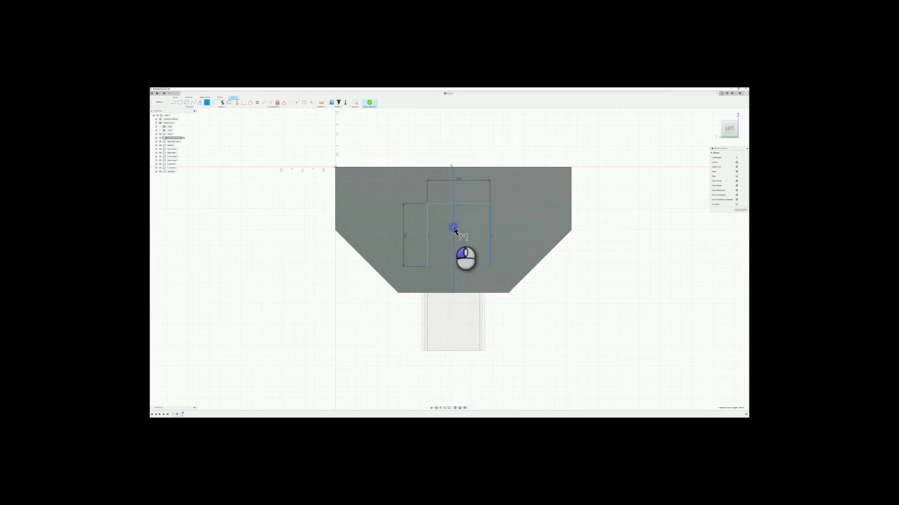
pyautogui.click(471, 198)
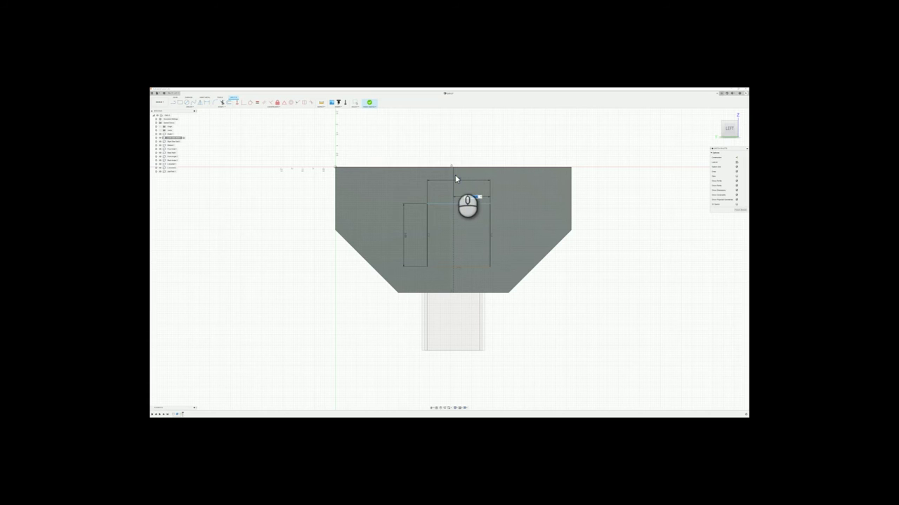
pyautogui.click(459, 179)
pyautogui.write('/2')
pyautogui.press('Return')
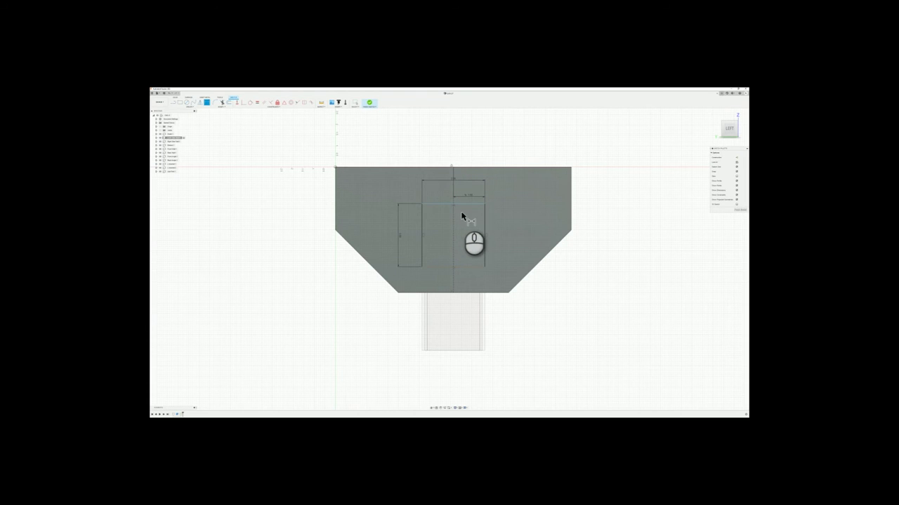
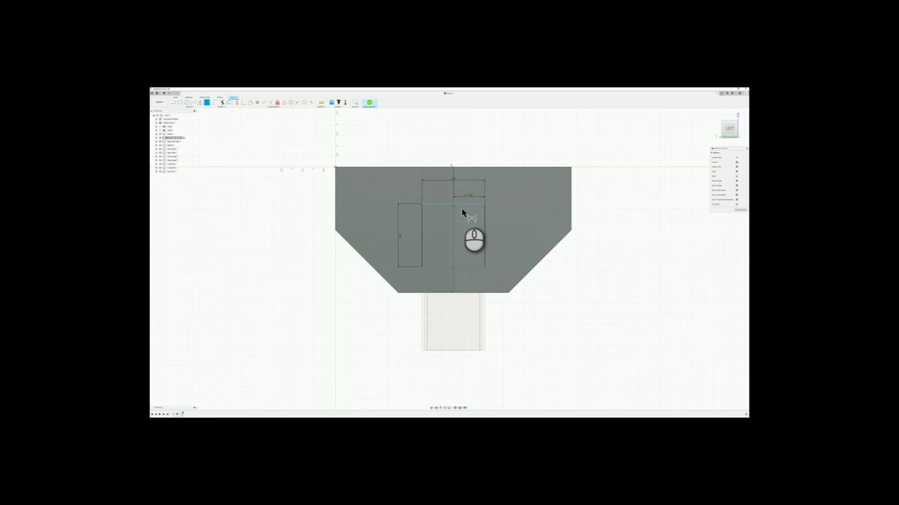
# - Dimension the gap between the square's lower edge and the wall's lower edge to fix its height
pyautogui.click(469, 295)
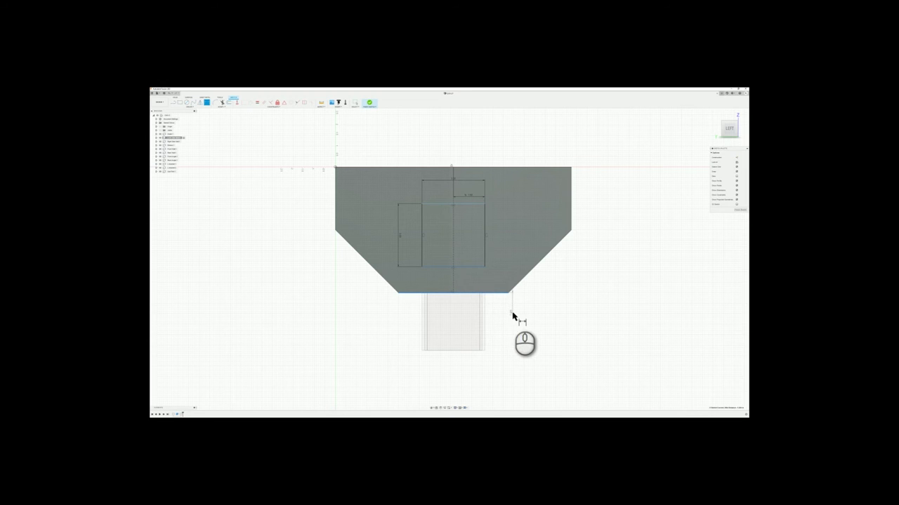
pyautogui.click(520, 314)
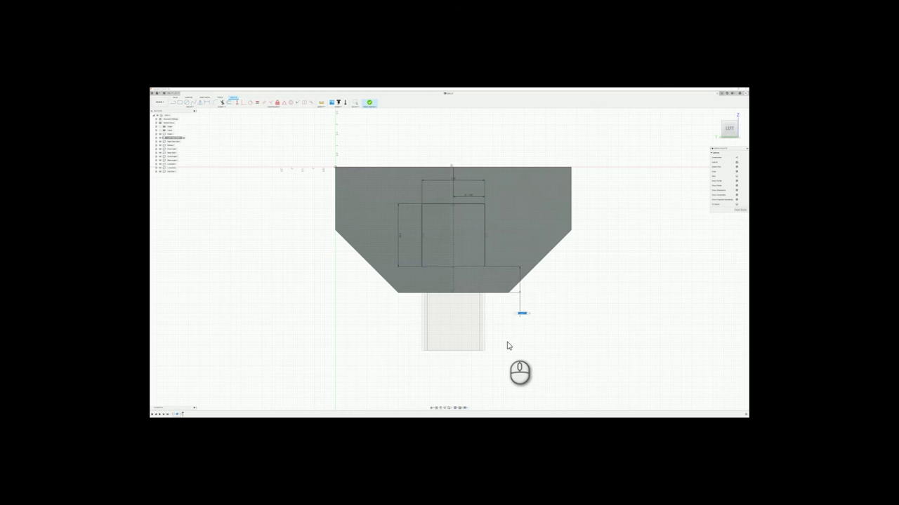
pyautogui.press('Return')
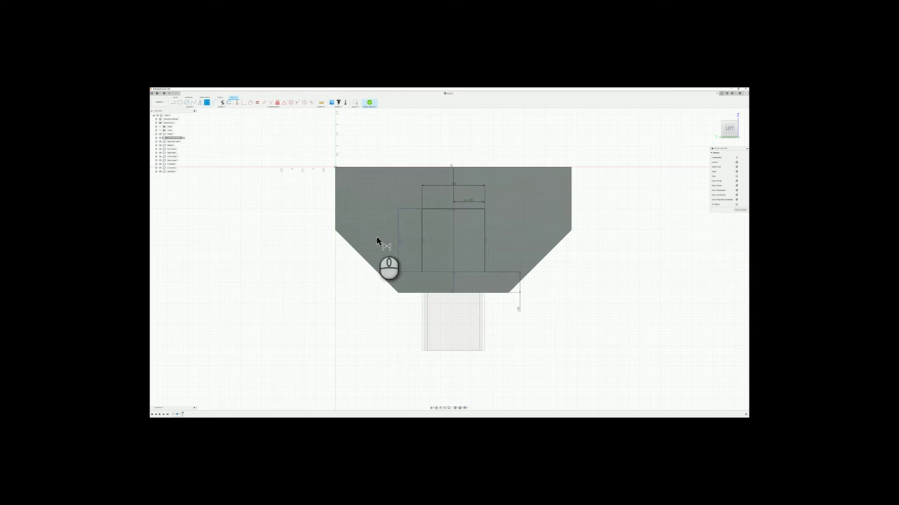
pyautogui.moveTo(379, 240)
pyautogui.keyDown('shift'); pyautogui.mouseDown(button='middle')
pyautogui.moveTo(399, 254)
pyautogui.moveTo(393, 245)
pyautogui.moveTo(379, 252)
pyautogui.moveTo(380, 241)
pyautogui.mouseUp(button='middle'); pyautogui.keyUp('shift')
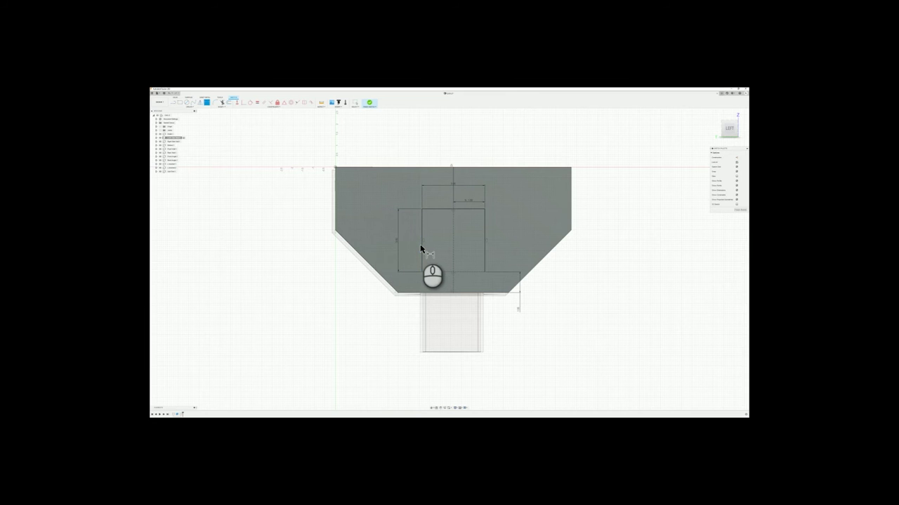
pyautogui.scroll(-3, 451, 281)
pyautogui.keyDown('shift'); pyautogui.moveTo(454, 289); pyautogui.dragTo(464, 302, button='middle'); pyautogui.keyUp('shift')
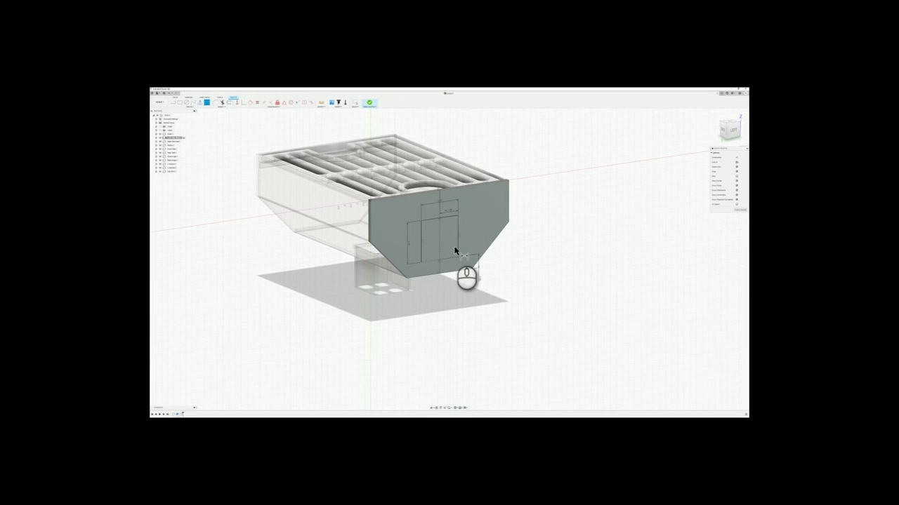
pyautogui.press('e')
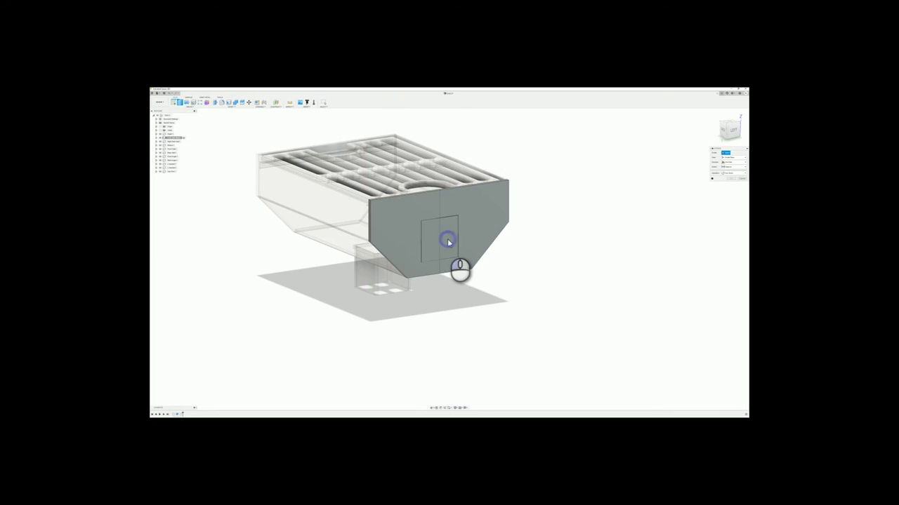
pyautogui.click(448, 242)
pyautogui.click(443, 242)
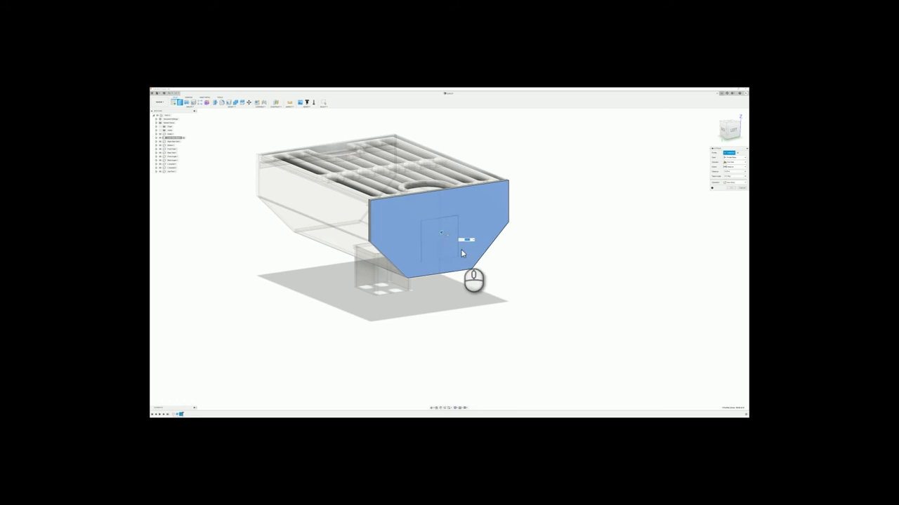
pyautogui.click(570, 285)
pyautogui.click(741, 188)
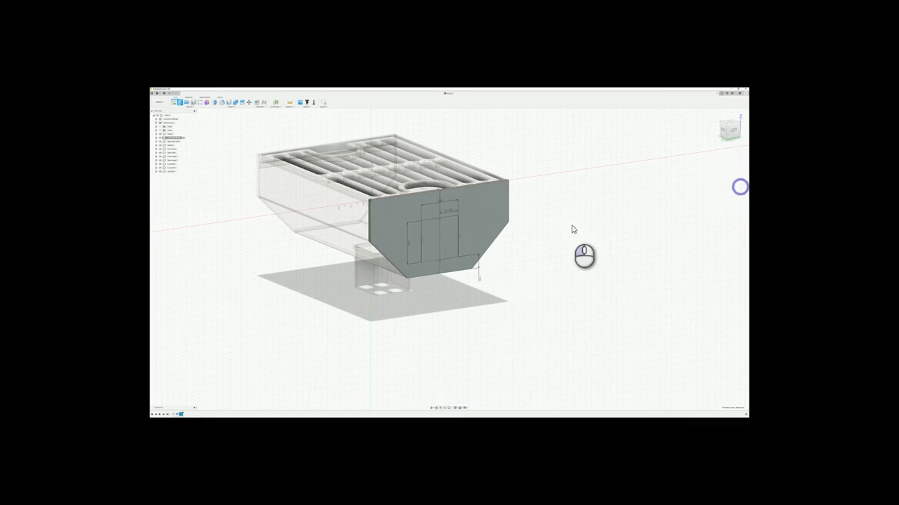
# - Extrude the square profile as a cut through the side wall to make a square opening
pyautogui.click(452, 260)
pyautogui.click(558, 288)
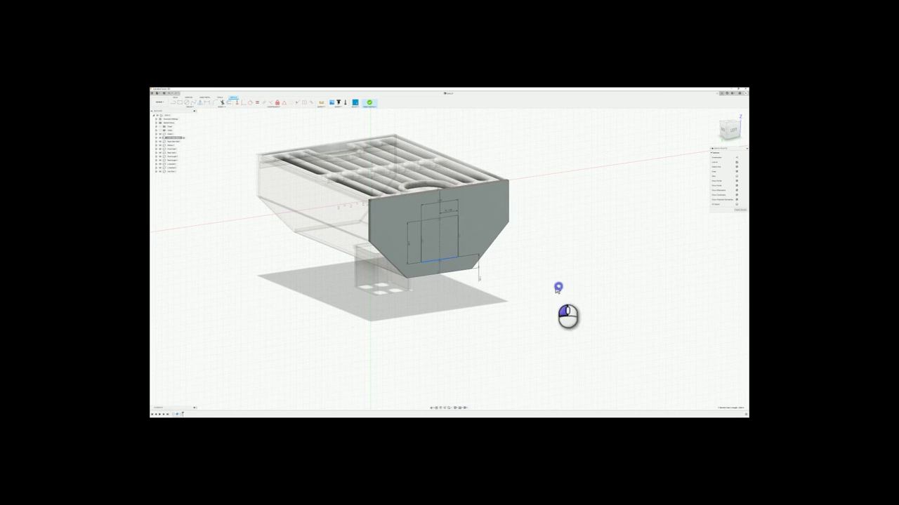
pyautogui.click(450, 243)
pyautogui.press('e')
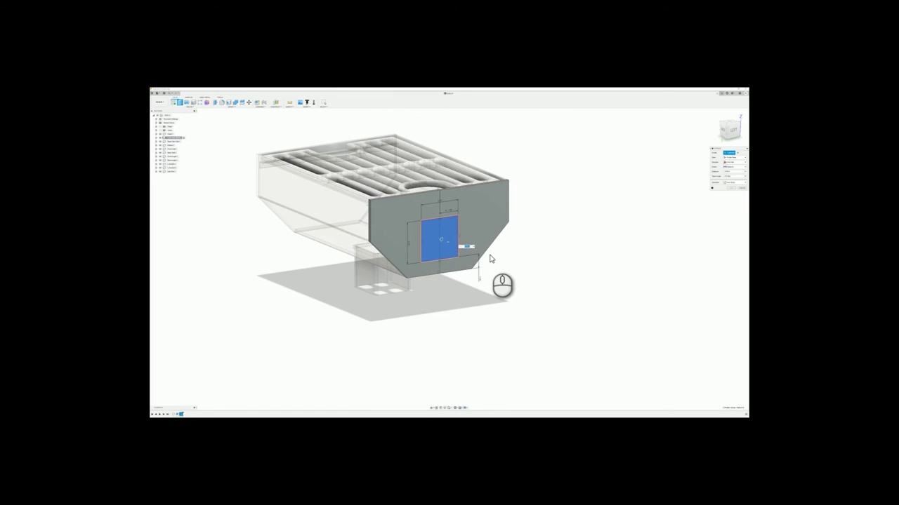
pyautogui.press('Return')
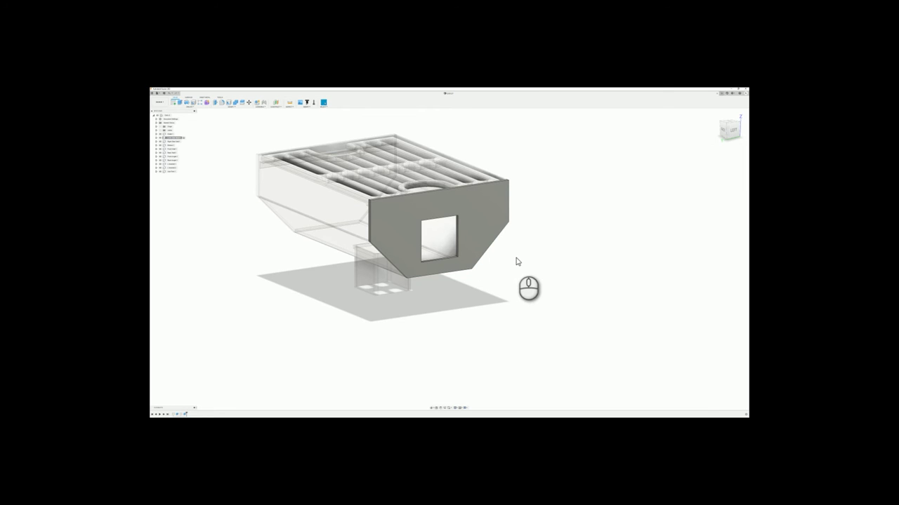
pyautogui.moveTo(518, 261)
pyautogui.keyDown('shift'); pyautogui.mouseDown(button='middle')
pyautogui.moveTo(535, 265)
pyautogui.moveTo(529, 257)
pyautogui.mouseUp(button='middle'); pyautogui.keyUp('shift')
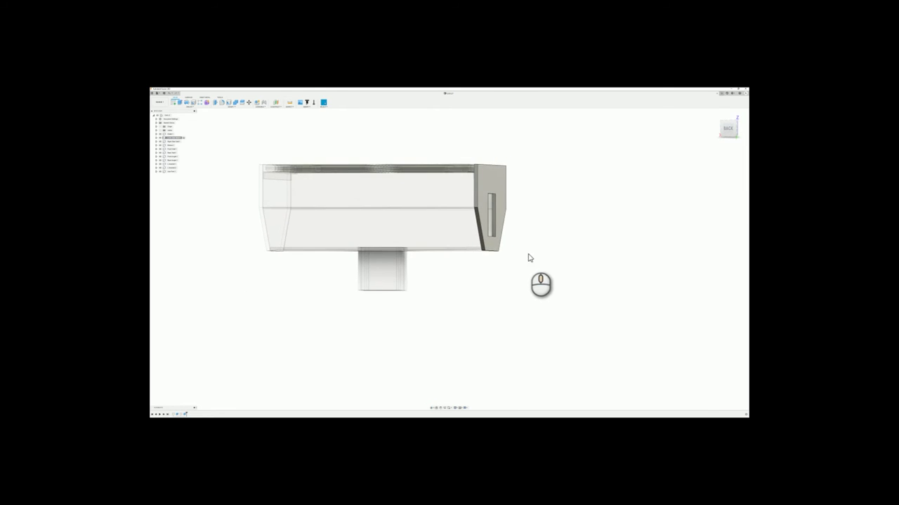
# - Create an independent copy of the square tube component in the top-level assembly and move it beside the box
pyautogui.click(171, 172)
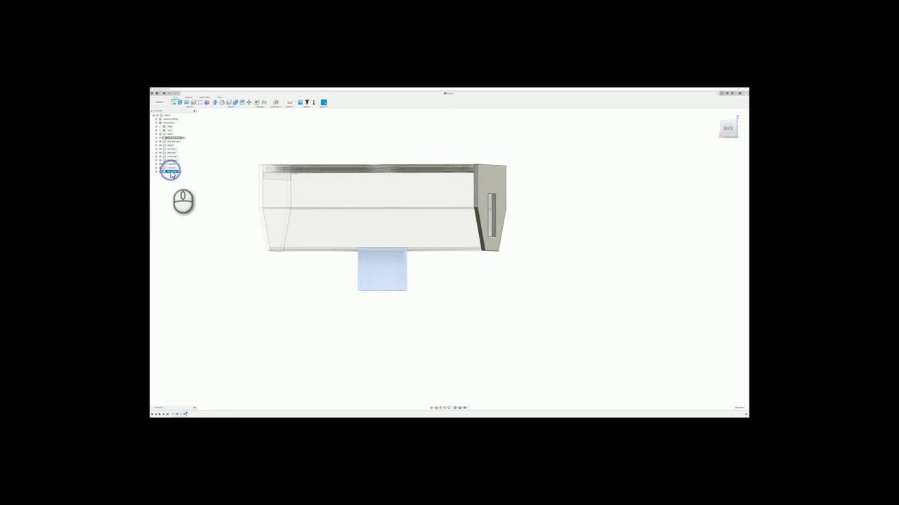
pyautogui.rightClick(171, 172)
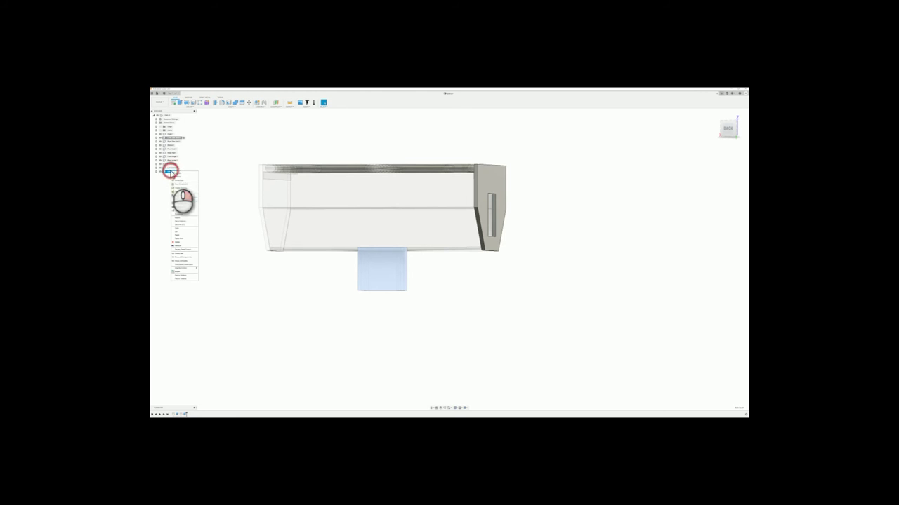
pyautogui.click(182, 229)
pyautogui.rightClick(169, 115)
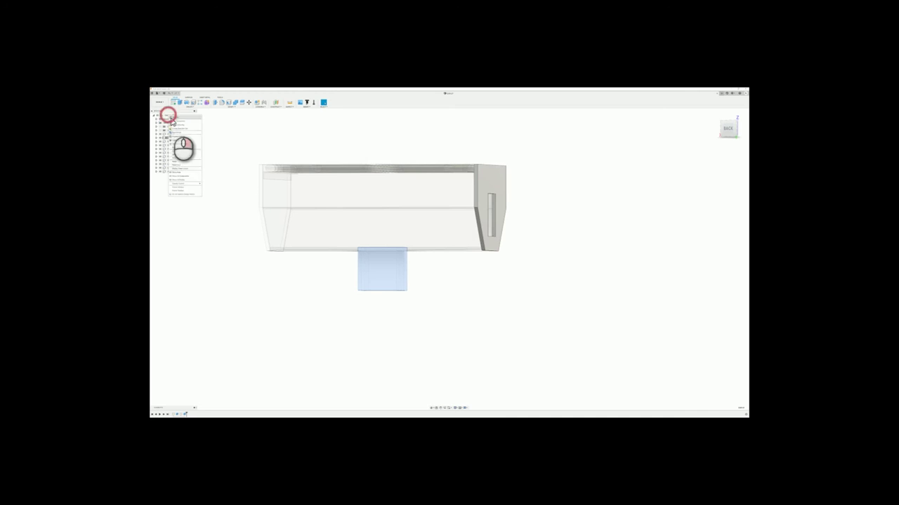
pyautogui.click(179, 164)
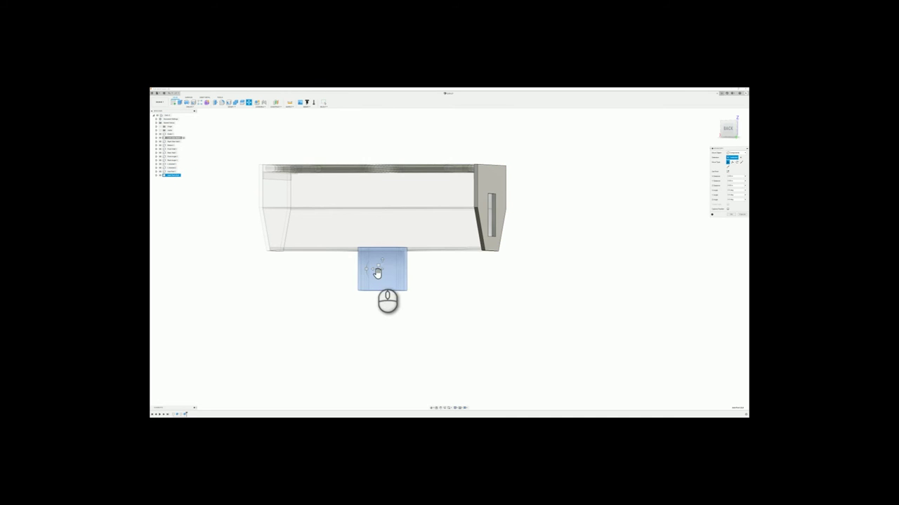
pyautogui.moveTo(377, 271); pyautogui.dragTo(535, 275)
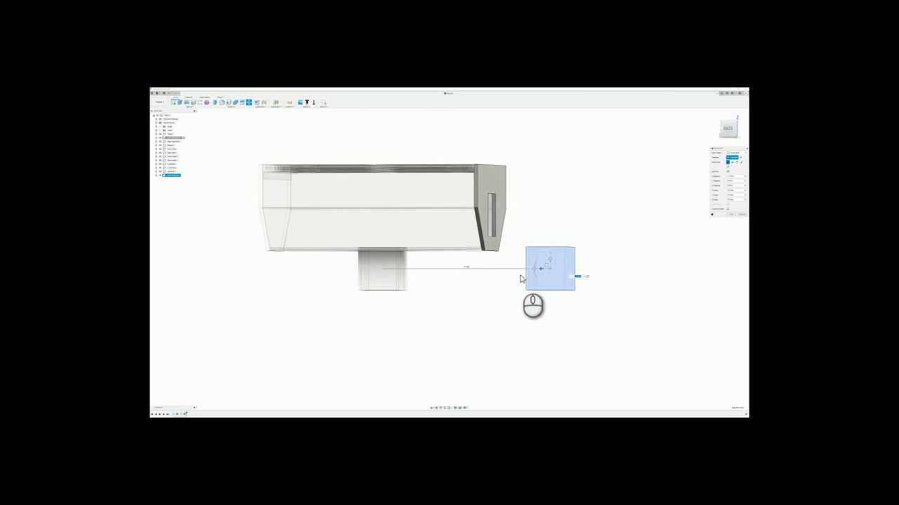
pyautogui.press('Return')
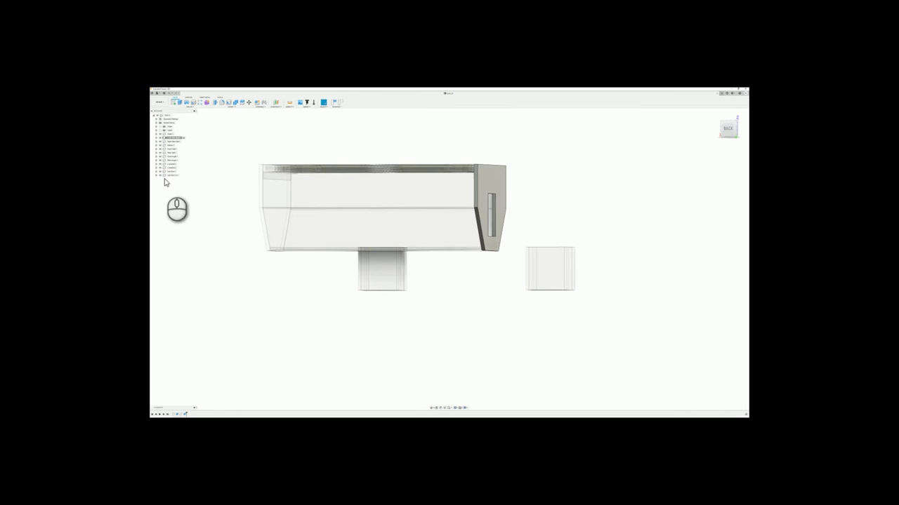
# - Rename the copied tube component and activate it for editing
pyautogui.click(169, 177)
pyautogui.click(173, 177)
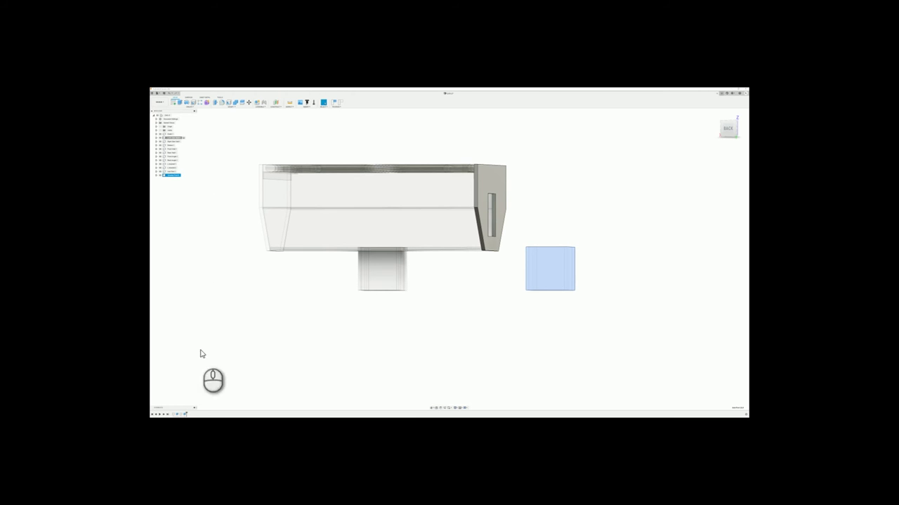
pyautogui.click(465, 373)
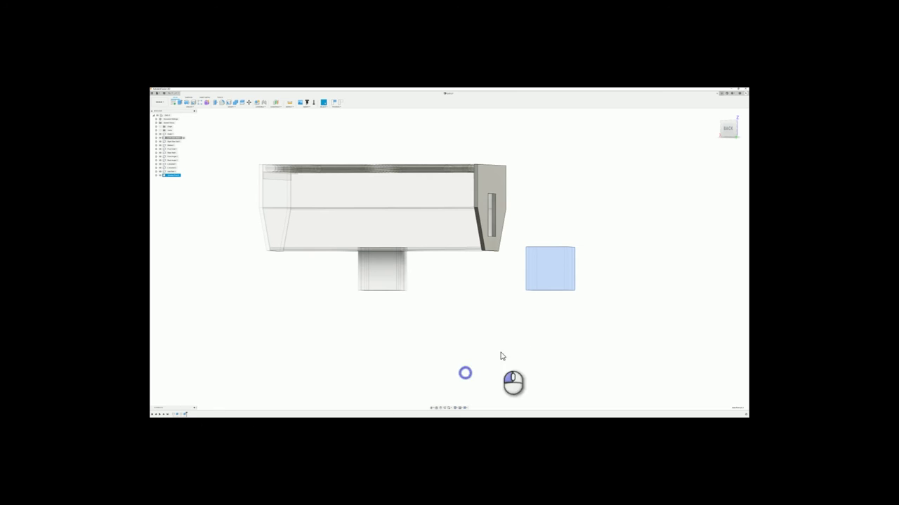
pyautogui.click(545, 277)
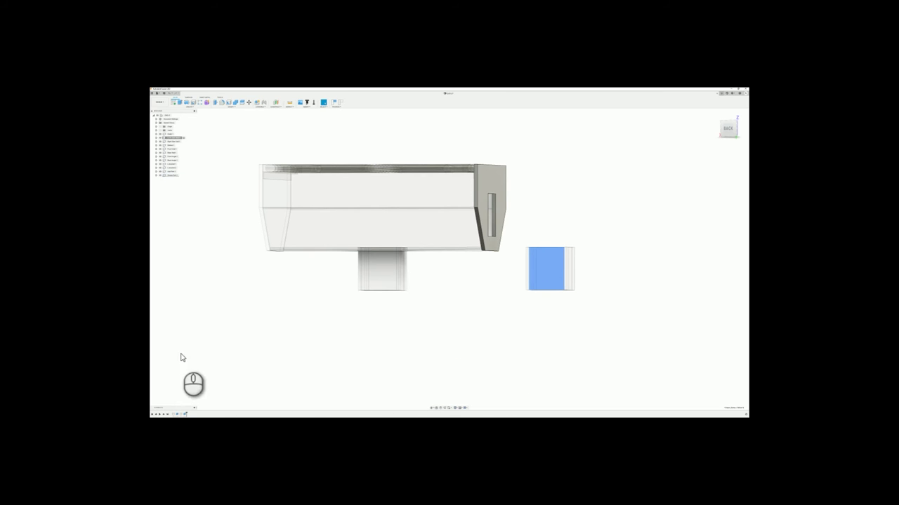
pyautogui.click(207, 330)
pyautogui.click(176, 175)
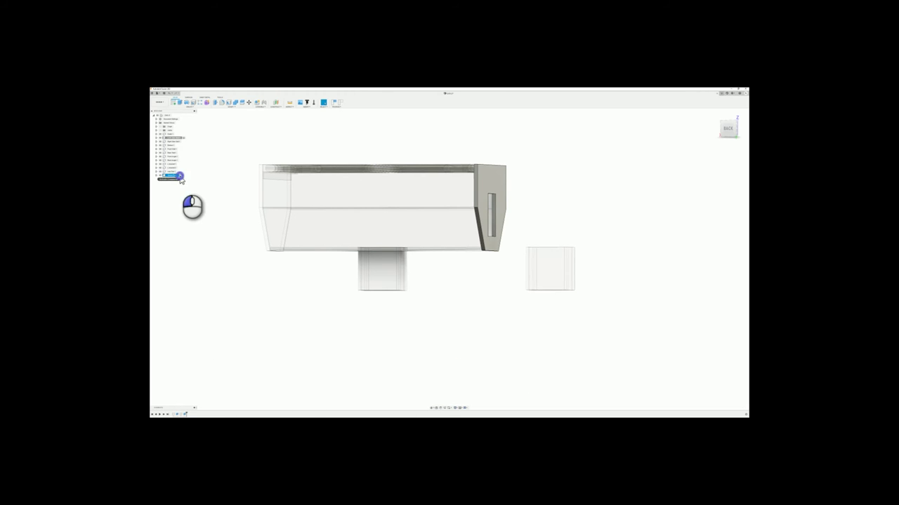
pyautogui.click(206, 212)
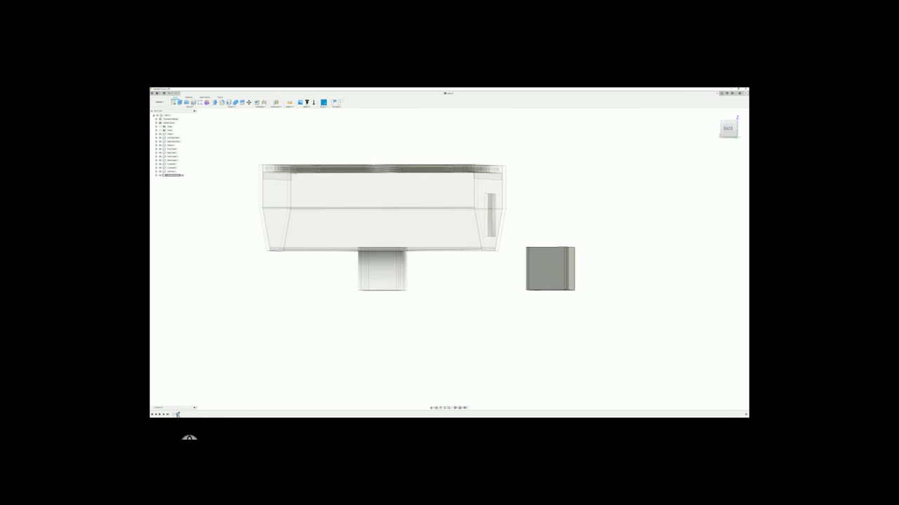
# - Edit the copied tube's extrusion to make the tube shorter
pyautogui.rightClick(177, 415)
pyautogui.click(190, 384)
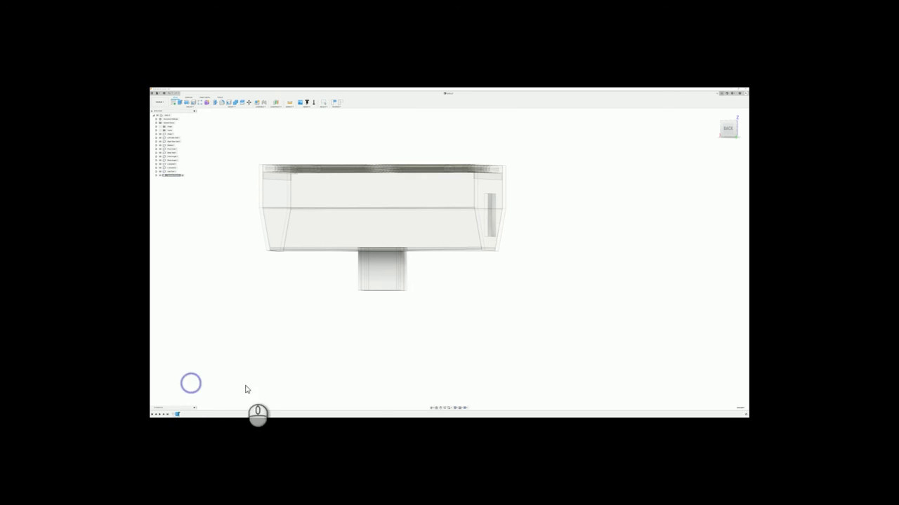
pyautogui.click(584, 219)
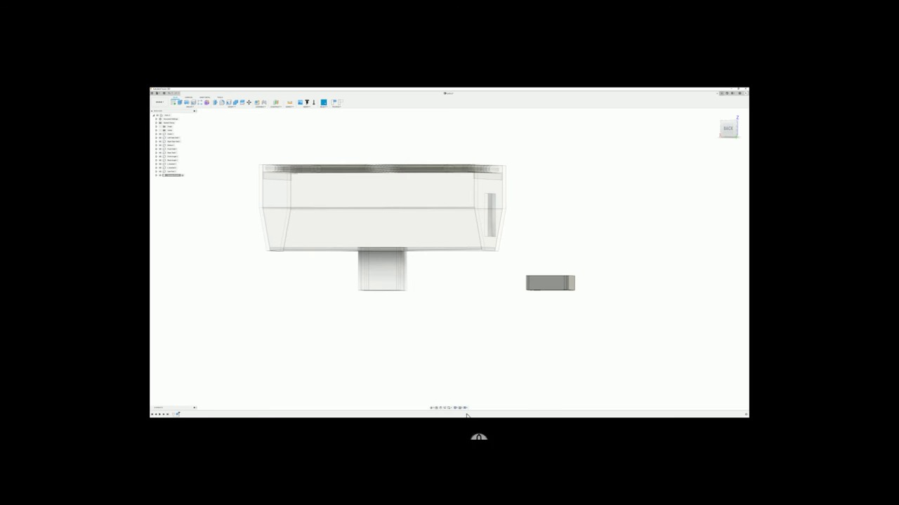
# - Activate the top-level assembly and capture the moved tube's current position
pyautogui.click(168, 115)
pyautogui.click(200, 127)
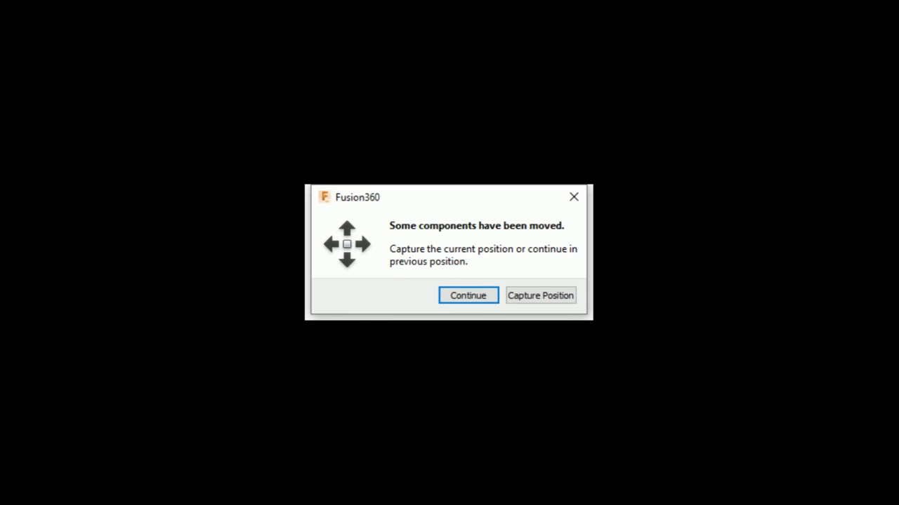
pyautogui.click(551, 295)
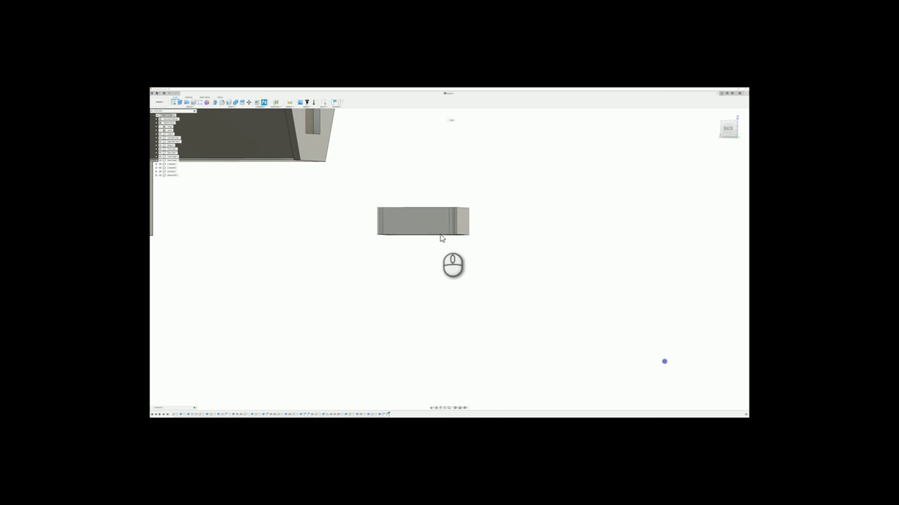
# - Join the short tube's side face to the inner side of the square opening in the box's side wall
pyautogui.keyDown('shift'); pyautogui.moveTo(419, 235); pyautogui.dragTo(353, 166, button='middle'); pyautogui.keyUp('shift')
pyautogui.scroll(5, 278, 153)
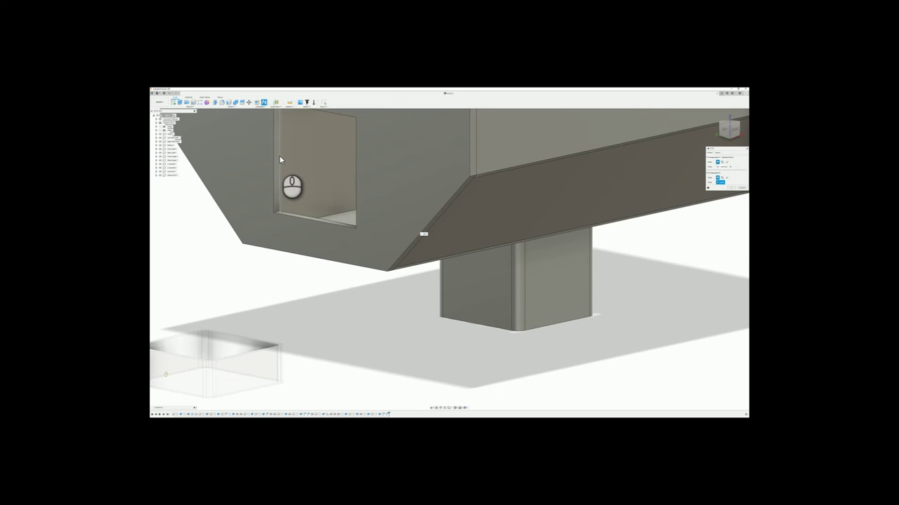
pyautogui.scroll(5, 279, 159)
pyautogui.scroll(2, 280, 157)
pyautogui.click(280, 156)
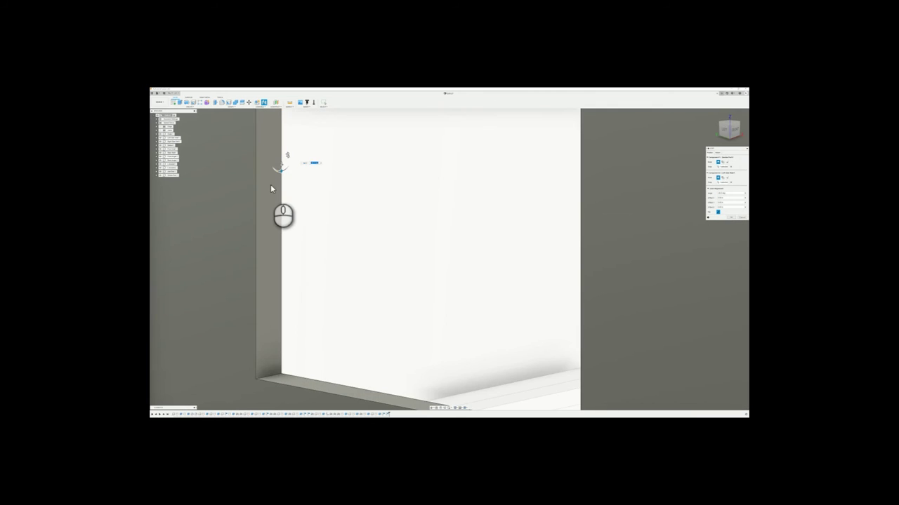
# - Rotate the joined tube so its open ends face through the wall opening and finish the joint
pyautogui.scroll(-6, 281, 202)
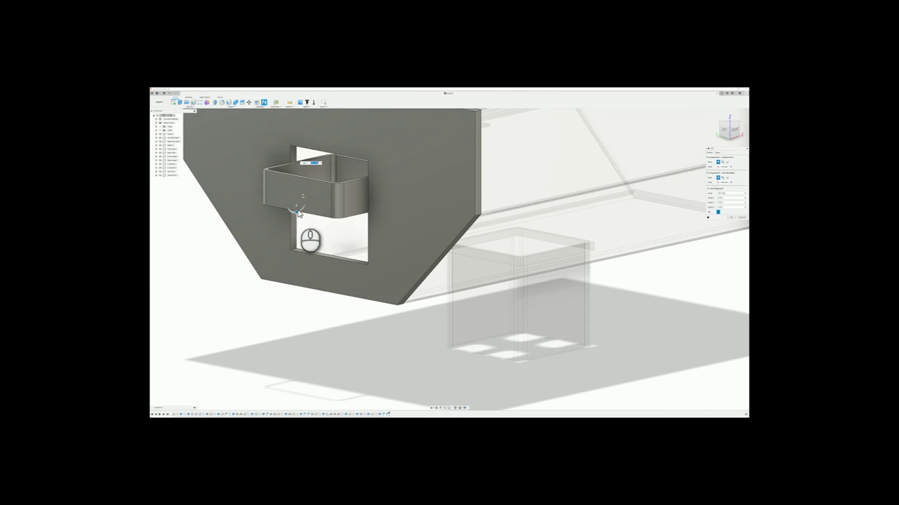
pyautogui.click(297, 214)
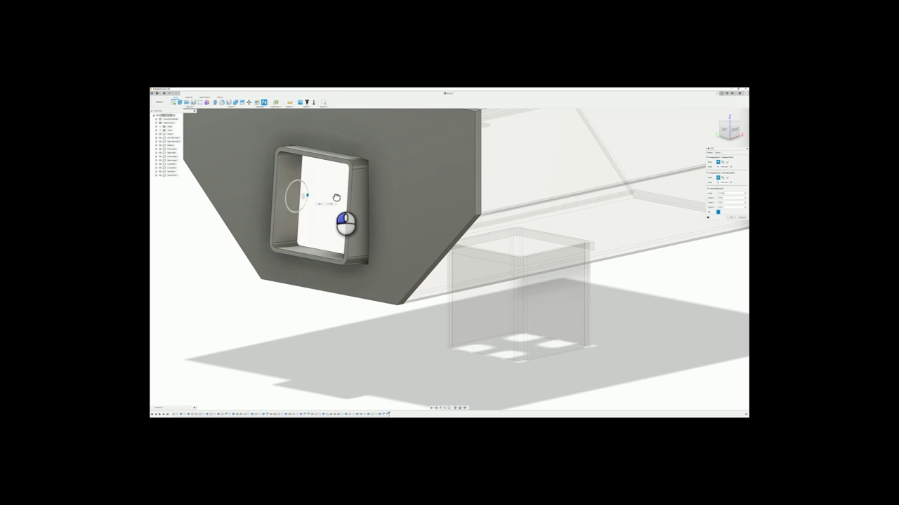
pyautogui.moveTo(344, 188); pyautogui.dragTo(343, 189)
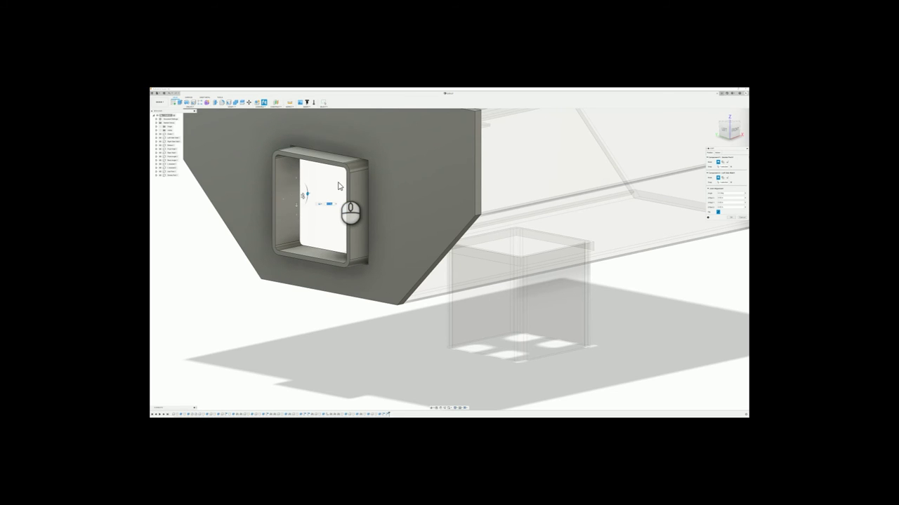
pyautogui.press('Return')
pyautogui.scroll(-5, 347, 211)
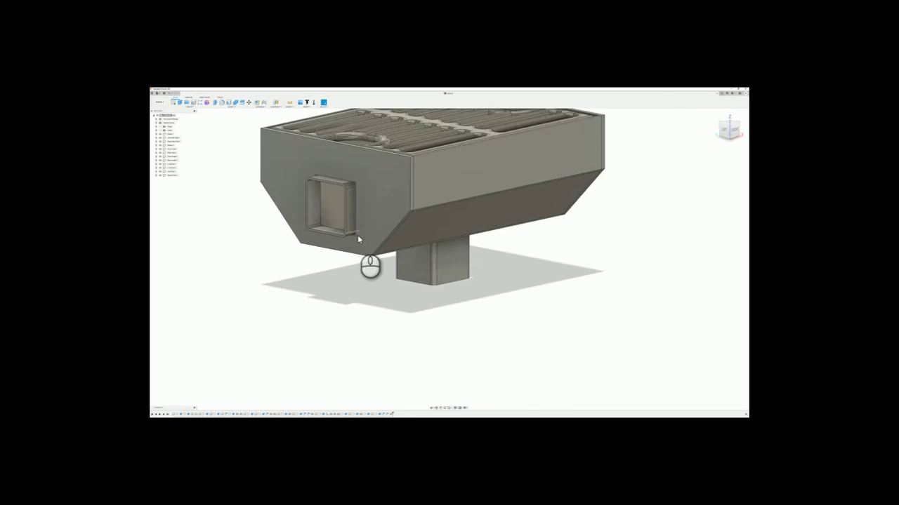
pyautogui.keyDown('shift'); pyautogui.moveTo(356, 241); pyautogui.dragTo(426, 342, button='middle'); pyautogui.keyUp('shift')
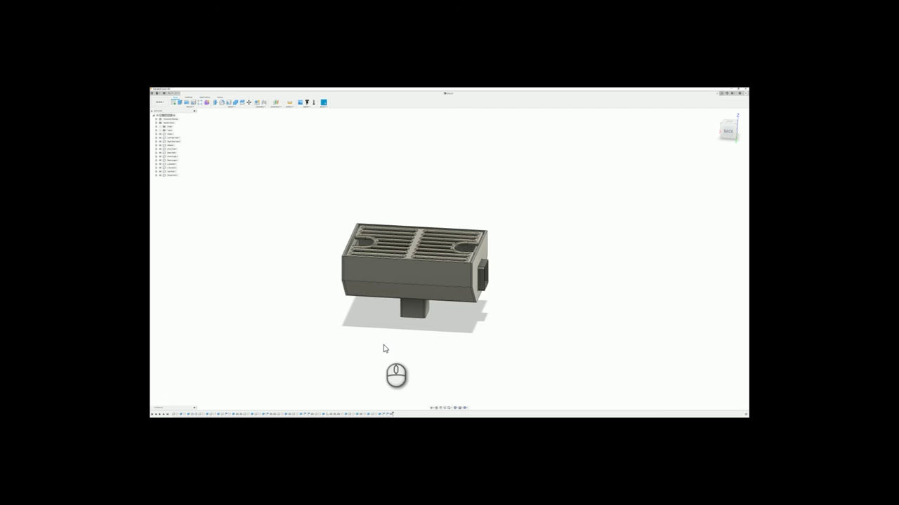
# - Create a component for an upper panel and sketch a rectangle across the full box width above the grate in the front view
pyautogui.click(694, 171)
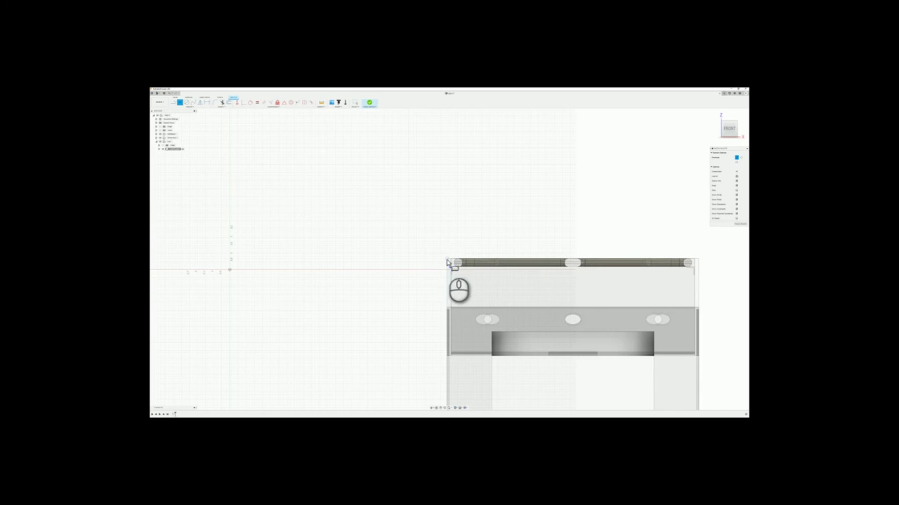
pyautogui.click(447, 259)
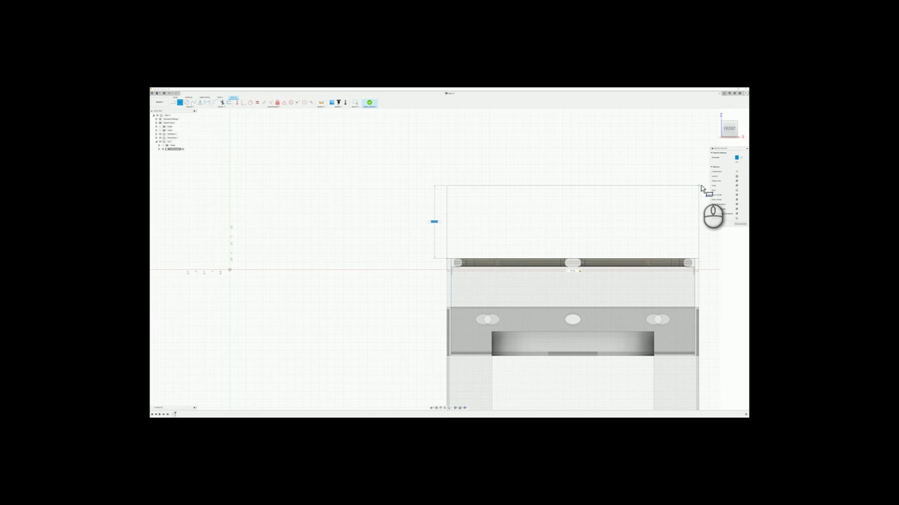
pyautogui.click(701, 188)
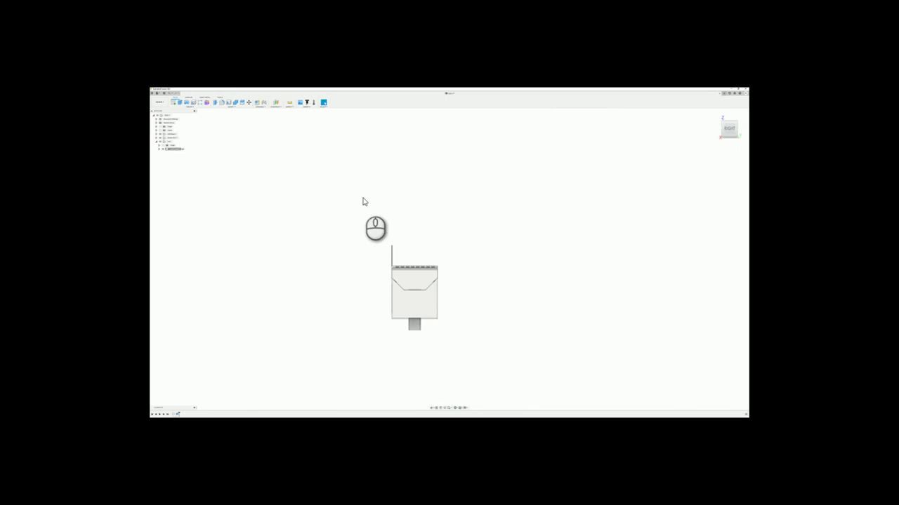
# - Create a side panel component and sketch its dimensioned profile above the box, a full-depth rectangle with a tapered upper section
pyautogui.scroll(3, 363, 201)
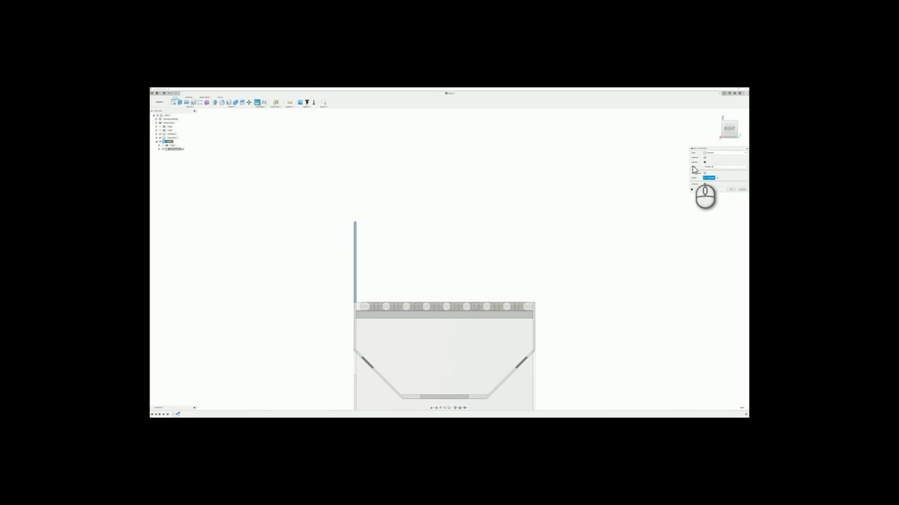
pyautogui.click(439, 256)
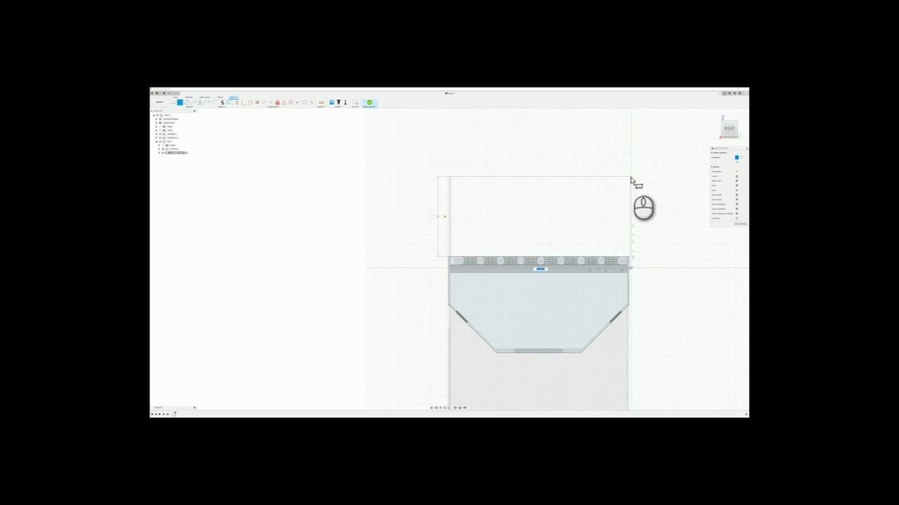
pyautogui.click(629, 226)
pyautogui.scroll(-3, 544, 226)
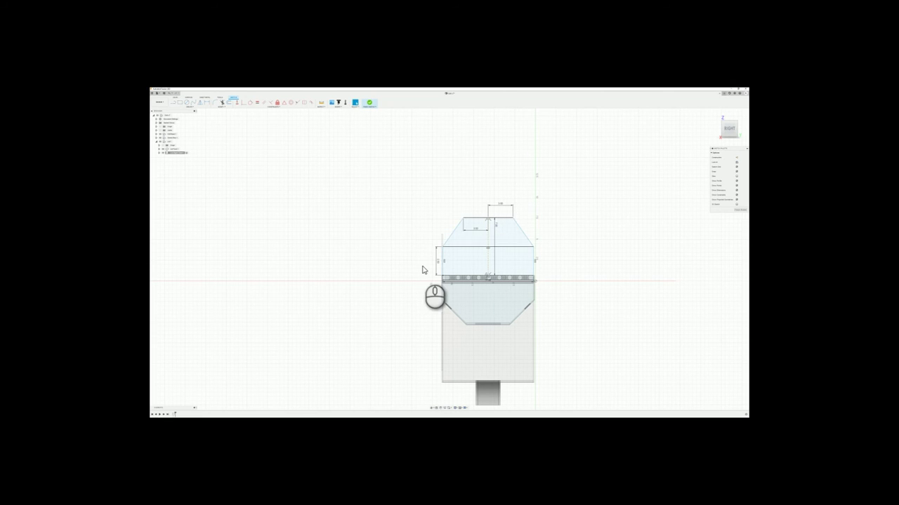
# - Shorten the first upper panel to match the height of the side profile's lower rectangle
pyautogui.click(161, 150)
pyautogui.click(173, 411)
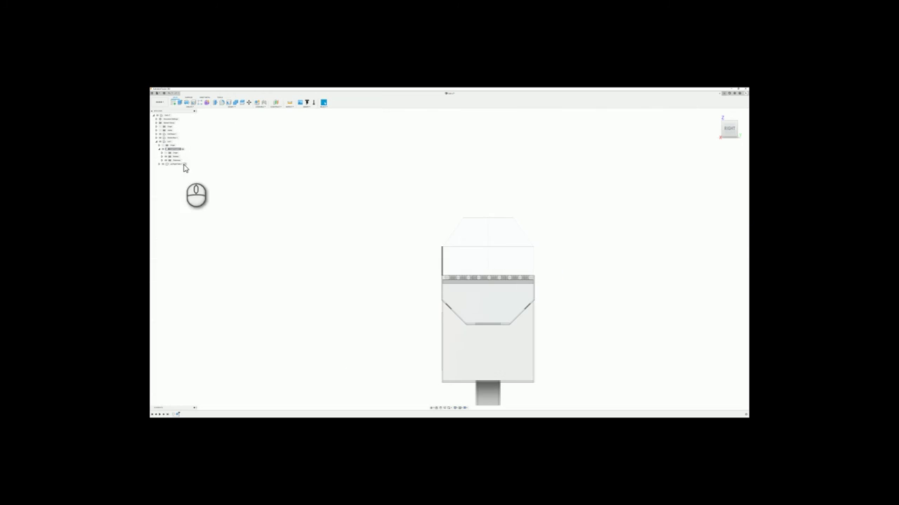
# - Activate the side panel component and extrude its tapered profile into a thin panel
pyautogui.click(184, 165)
pyautogui.press('e')
pyautogui.click(476, 260)
pyautogui.keyDown('shift'); pyautogui.moveTo(475, 259); pyautogui.dragTo(431, 323, button='middle'); pyautogui.keyUp('shift')
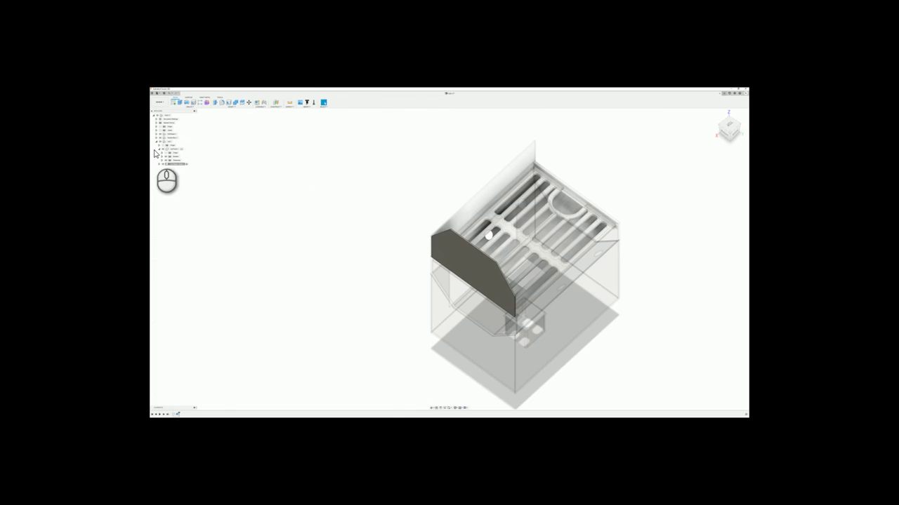
# - Duplicate both upper panels in their parent assembly and join them into a closed frame around the box's upper rim
pyautogui.click(169, 143)
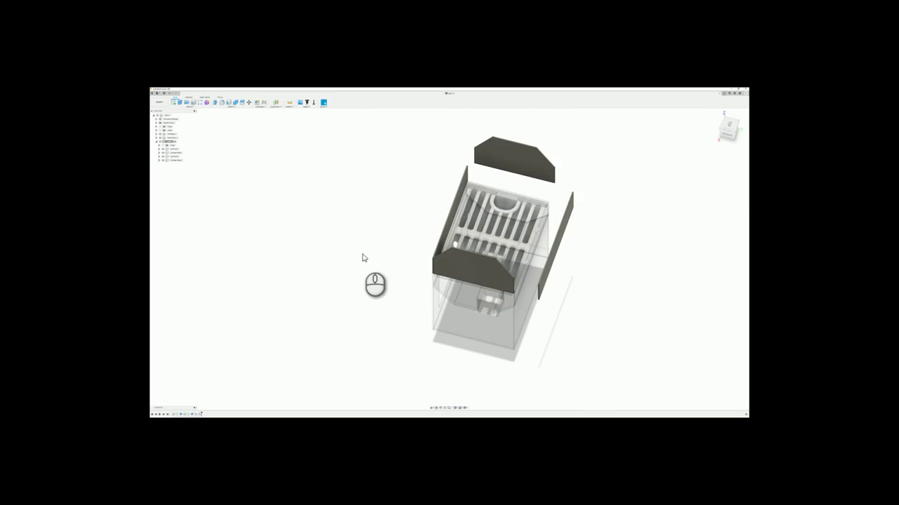
pyautogui.scroll(5, 295, 292)
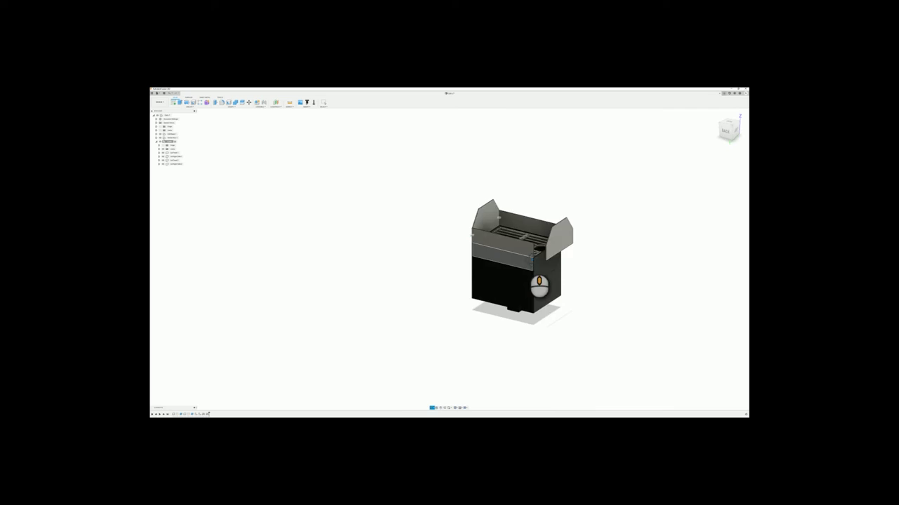
pyautogui.scroll(3, 616, 229)
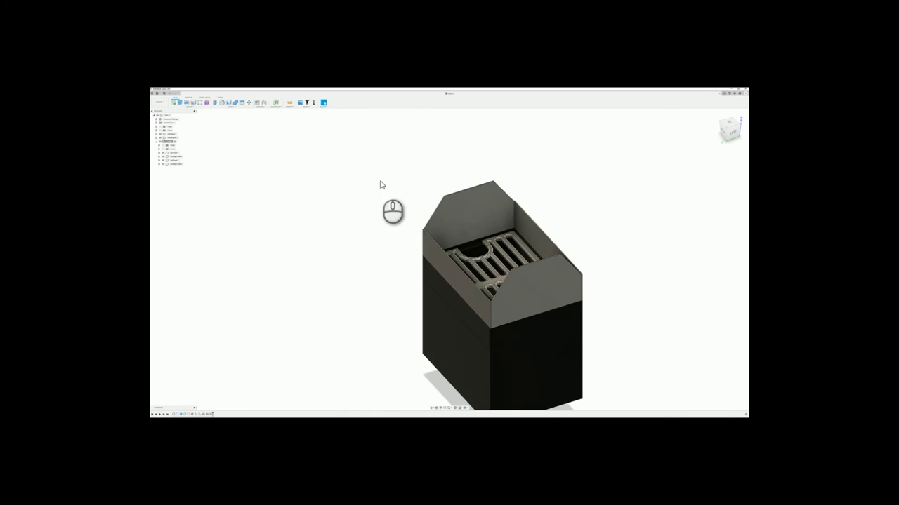
# - Create a top panel component in the upper assembly from a dimensioned rectangle sketched beside the box and extruded thin
pyautogui.click(176, 148)
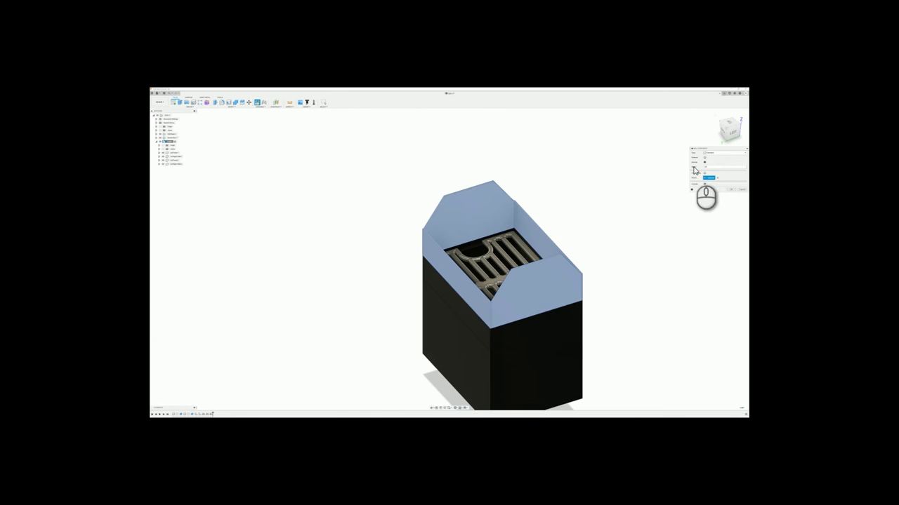
pyautogui.click(595, 302)
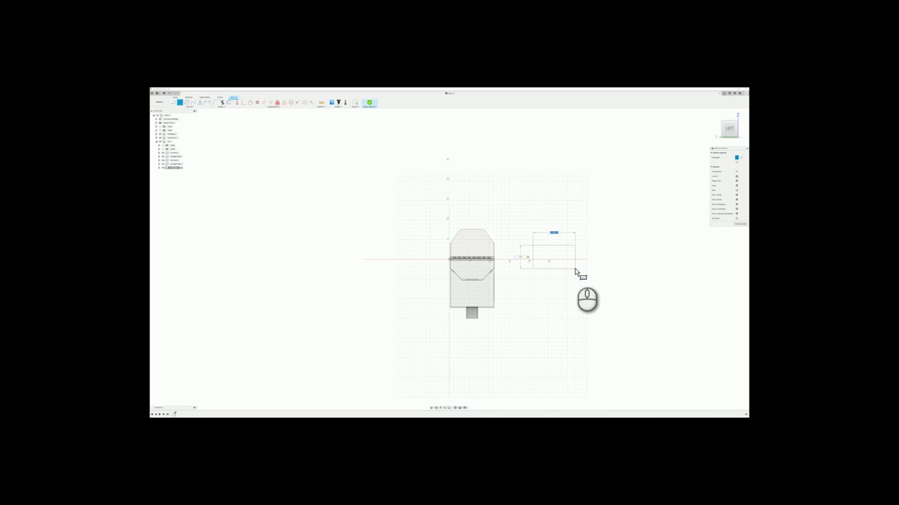
pyautogui.moveTo(574, 273)
pyautogui.keyDown('shift'); pyautogui.mouseDown(button='middle')
pyautogui.moveTo(526, 203)
pyautogui.moveTo(562, 281)
pyautogui.moveTo(680, 279)
pyautogui.mouseUp(button='middle'); pyautogui.keyUp('shift')
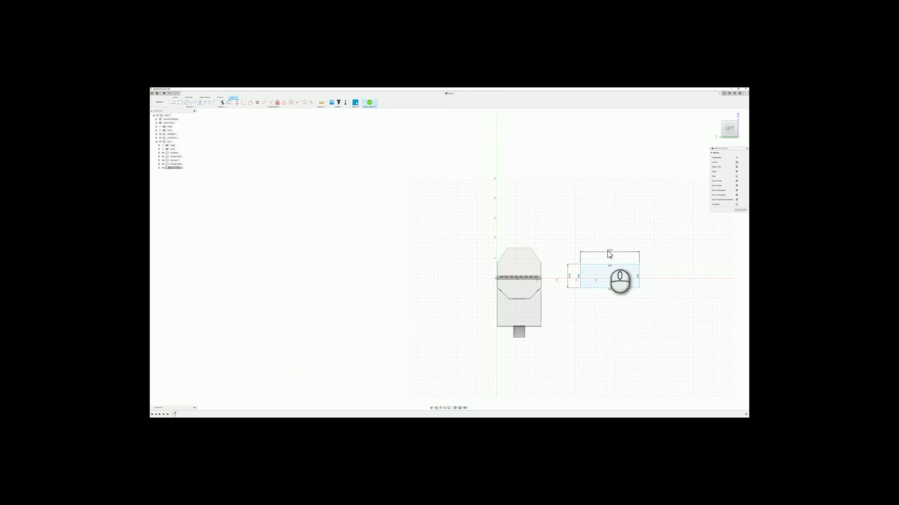
pyautogui.keyDown('shift'); pyautogui.moveTo(608, 254); pyautogui.dragTo(680, 268, button='middle'); pyautogui.keyUp('shift')
# - Activate the upper assembly and join the flat top panel to the upper edges of the tapered side panels
pyautogui.click(168, 142)
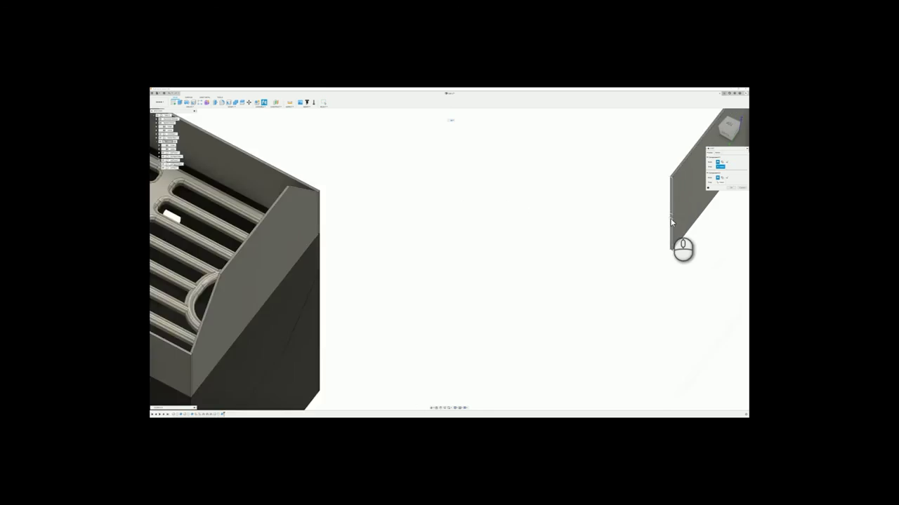
pyautogui.keyDown('shift'); pyautogui.moveTo(669, 220); pyautogui.dragTo(576, 238, button='middle'); pyautogui.keyUp('shift')
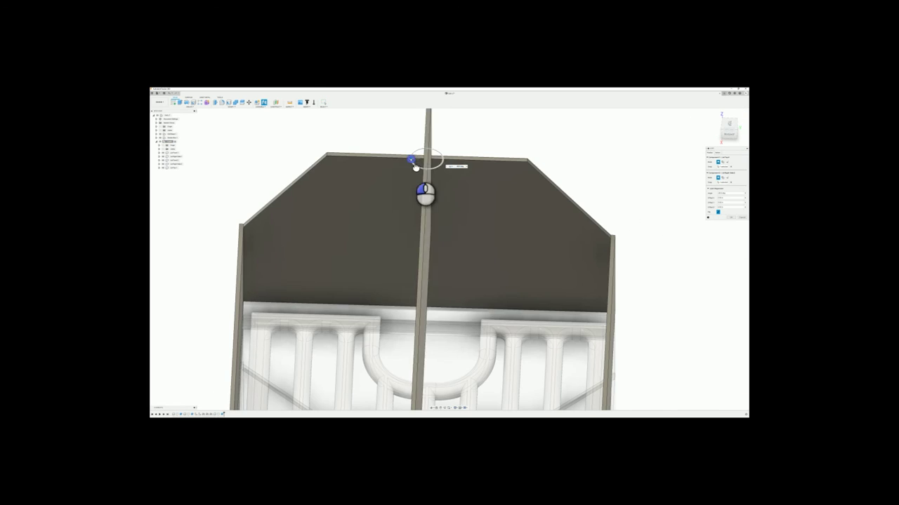
pyautogui.keyDown('shift'); pyautogui.moveTo(427, 157); pyautogui.dragTo(422, 140, button='middle'); pyautogui.keyUp('shift')
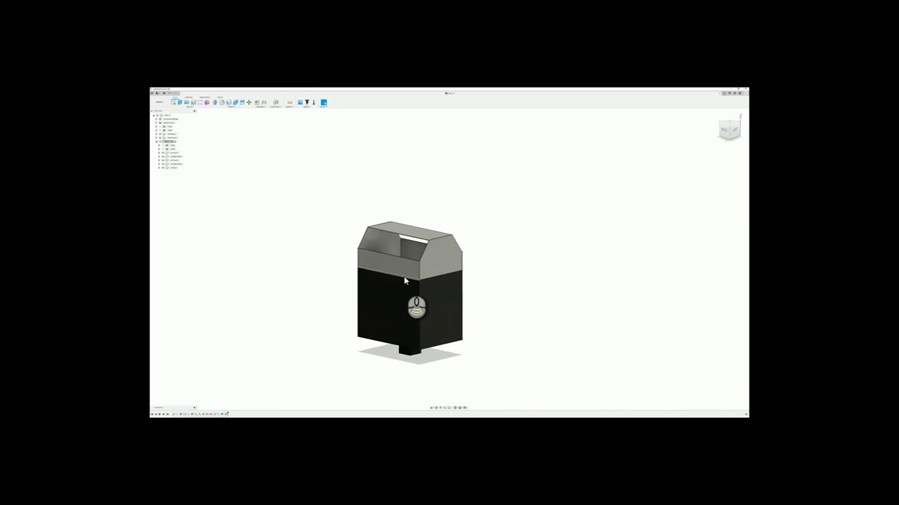
pyautogui.scroll(5, 421, 281)
pyautogui.scroll(-6, 340, 250)
# - Create a sloped lid component in the upper assembly and extrude its sketched rectangle into a thin panel beside the box
pyautogui.rightClick(169, 142)
pyautogui.click(184, 155)
pyautogui.rightClick(169, 143)
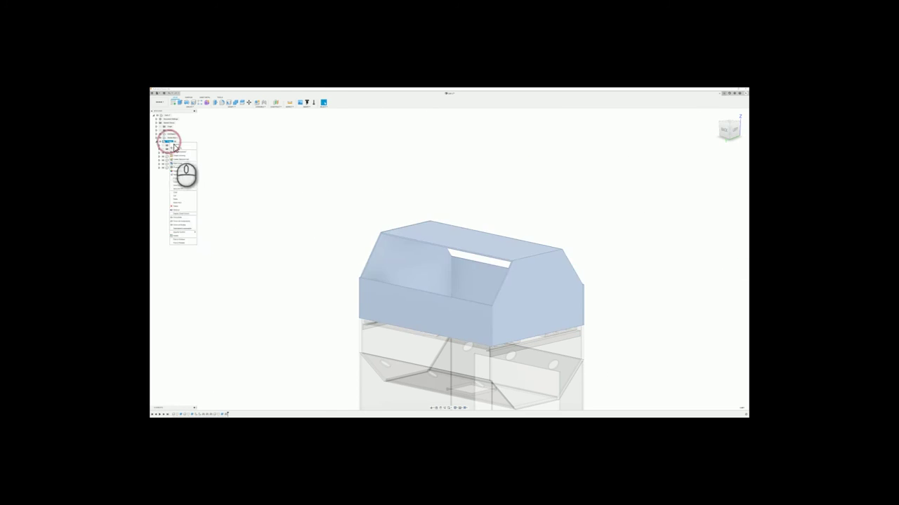
pyautogui.click(184, 150)
pyautogui.moveTo(714, 167); pyautogui.dragTo(688, 167)
pyautogui.press('Return')
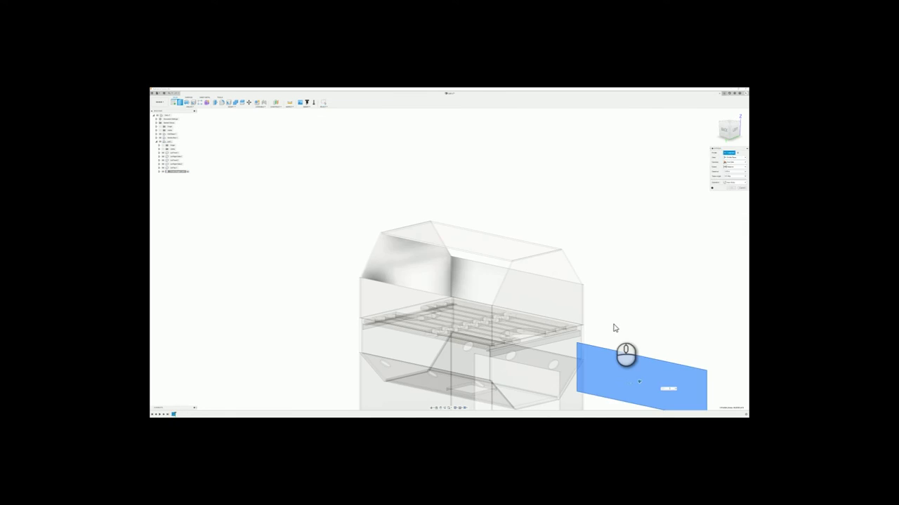
pyautogui.moveTo(614, 327)
pyautogui.keyDown('shift'); pyautogui.mouseDown(button='middle')
pyautogui.moveTo(635, 325)
pyautogui.moveTo(640, 287)
pyautogui.mouseUp(button='middle'); pyautogui.keyUp('shift')
# - Join the sloped lid panel to the angled edge of the tapered side panel
pyautogui.press('j')
pyautogui.scroll(5, 618, 351)
pyautogui.click(596, 337)
pyautogui.click(559, 308)
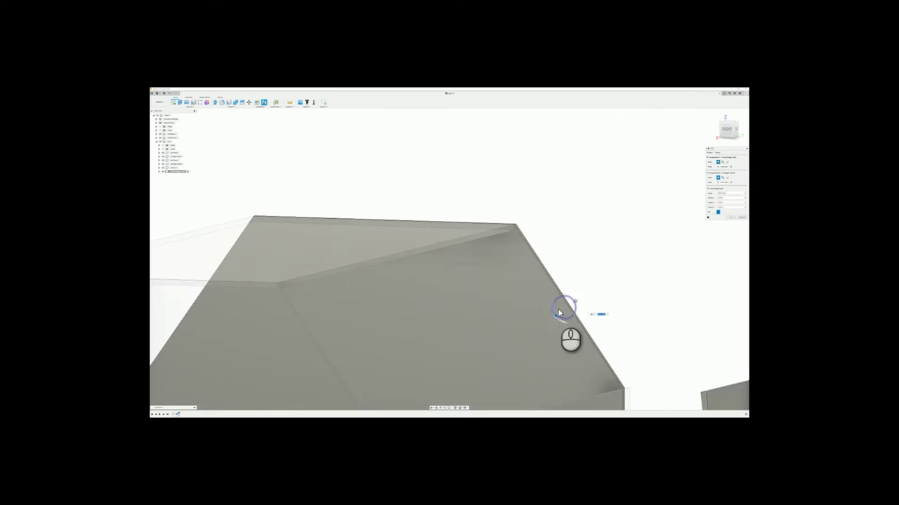
pyautogui.press('Return')
pyautogui.scroll(-5, 559, 309)
# - Paste a copy of the sloped lid into the upper assembly, move it clear of the model and rename it Rear Angle Lid
pyautogui.rightClick(173, 172)
pyautogui.click(184, 221)
pyautogui.rightClick(169, 141)
pyautogui.click(180, 199)
pyautogui.moveTo(637, 295); pyautogui.dragTo(433, 236)
pyautogui.press('Return')
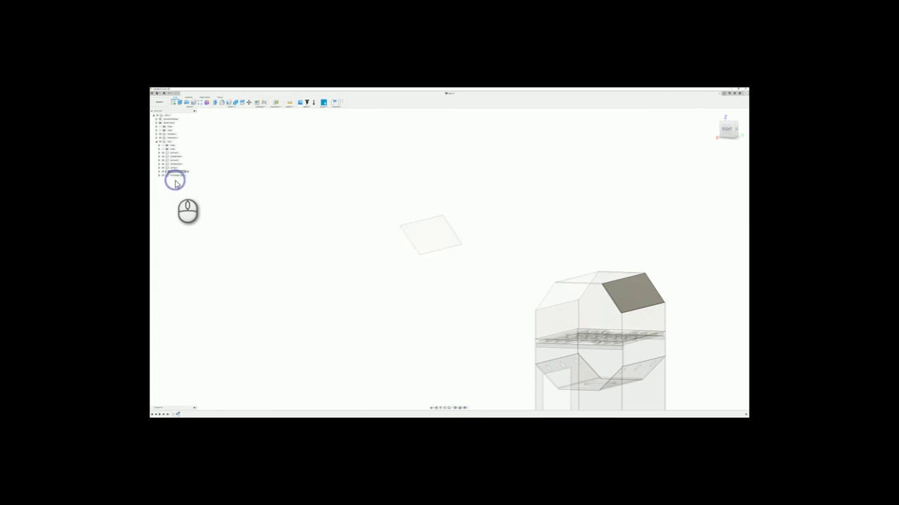
pyautogui.doubleClick(176, 177)
pyautogui.write('Rear Angle Lid')
# - Activate the upper assembly and join the copied sloped lid to the opposite angled edge of the side panel
pyautogui.click(287, 239)
pyautogui.click(175, 142)
pyautogui.scroll(3, 394, 263)
pyautogui.press('j')
pyautogui.scroll(8, 431, 227)
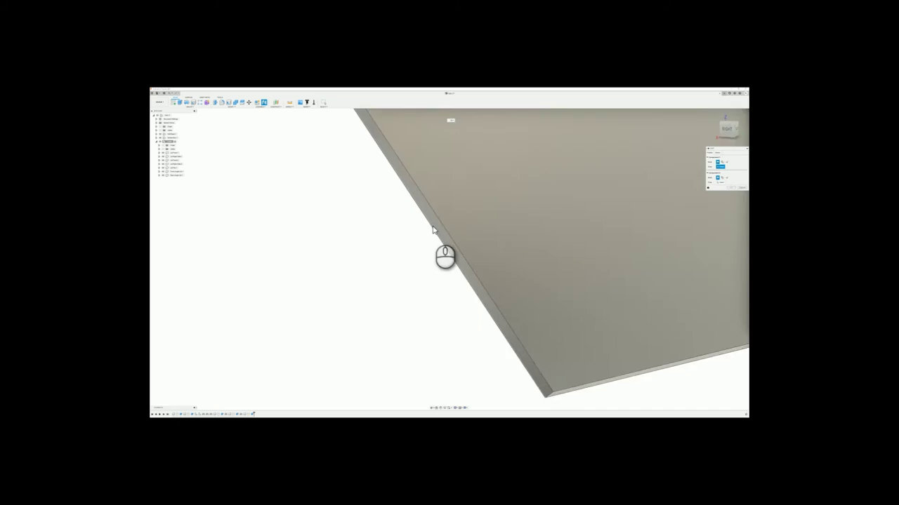
pyautogui.click(431, 227)
pyautogui.keyDown('shift'); pyautogui.moveTo(431, 227); pyautogui.dragTo(441, 351, button='middle'); pyautogui.keyUp('shift')
pyautogui.scroll(5, 445, 339)
pyautogui.click(445, 335)
pyautogui.press('Return')
pyautogui.scroll(-5, 433, 339)
pyautogui.scroll(-3, 375, 344)
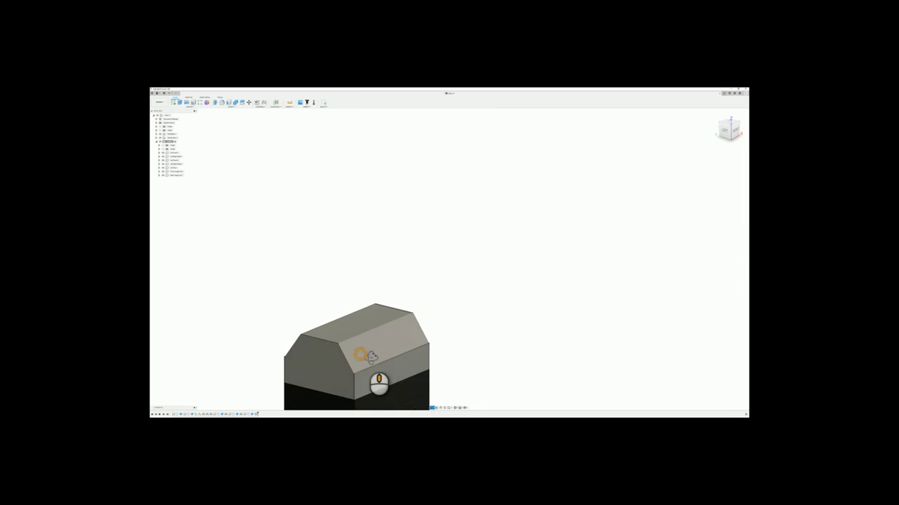
# - Activate the top panel and sketch a corner-to-corner diagonal line on its upper face
pyautogui.keyDown('shift'); pyautogui.moveTo(368, 354); pyautogui.dragTo(413, 346, button='middle'); pyautogui.keyUp('shift')
pyautogui.scroll(4, 250, 363)
pyautogui.scroll(-3, 260, 361)
pyautogui.click(729, 122)
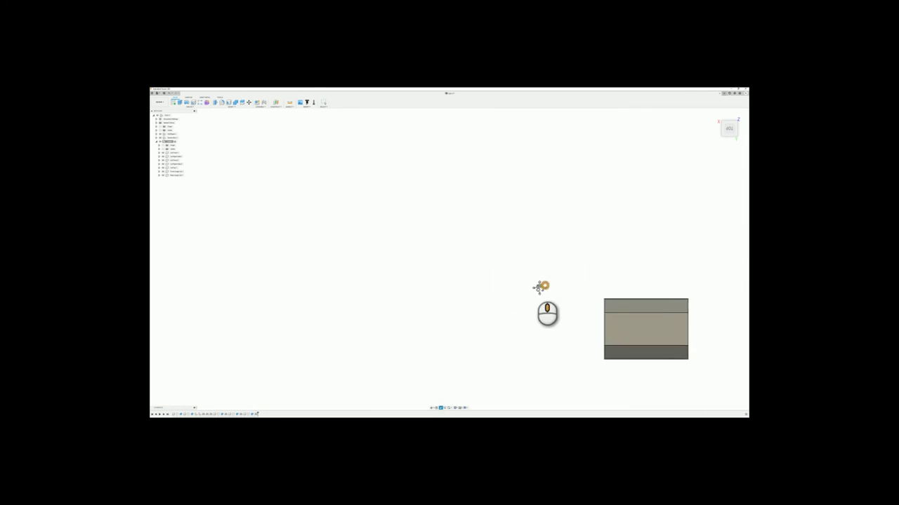
pyautogui.moveTo(536, 283); pyautogui.dragTo(380, 193, button='middle')
pyautogui.scroll(4, 456, 223)
pyautogui.click(180, 168)
pyautogui.click(174, 103)
pyautogui.click(421, 252)
pyautogui.press('l')
pyautogui.click(400, 297)
pyautogui.click(555, 236)
# - Sketch a square centred on the diagonal's midpoint and cut it through the top panel
pyautogui.click(198, 106)
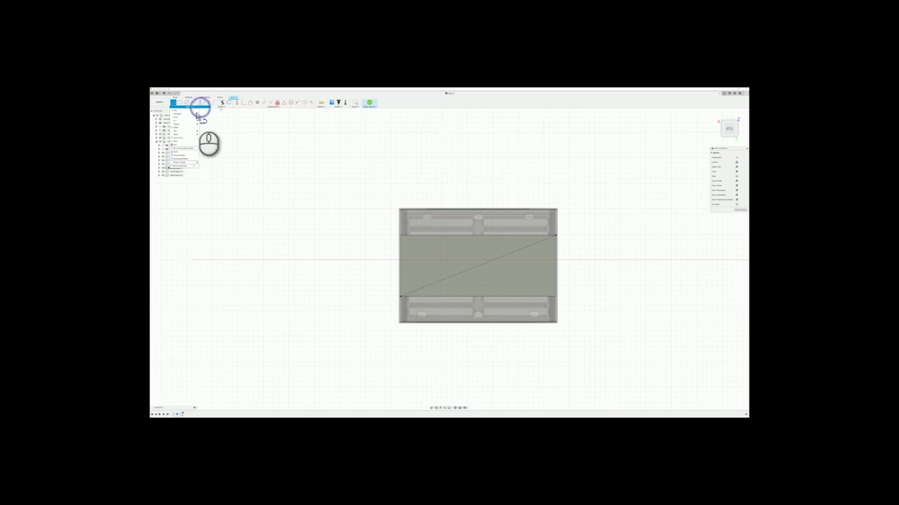
pyautogui.click(209, 117)
pyautogui.click(491, 251)
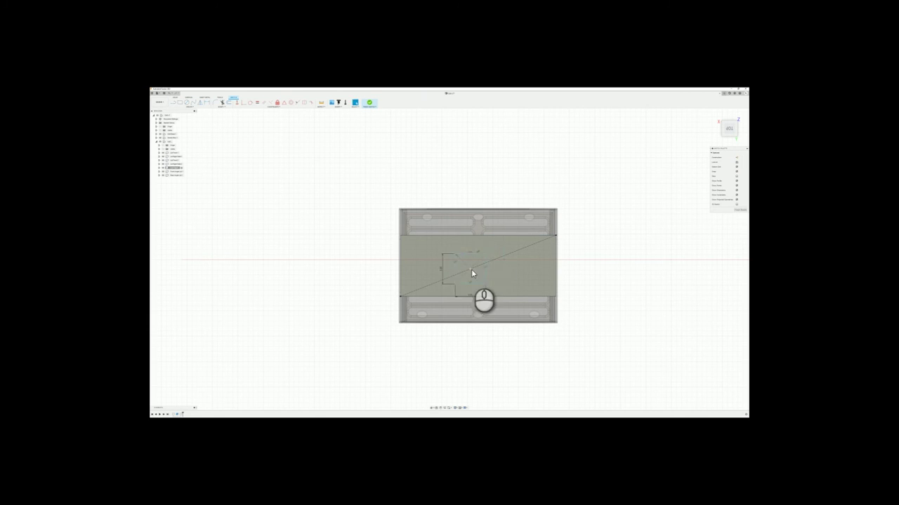
pyautogui.click(284, 103)
pyautogui.click(506, 254)
pyautogui.click(445, 279)
pyautogui.press('e')
pyautogui.click(479, 271)
pyautogui.press('Return')
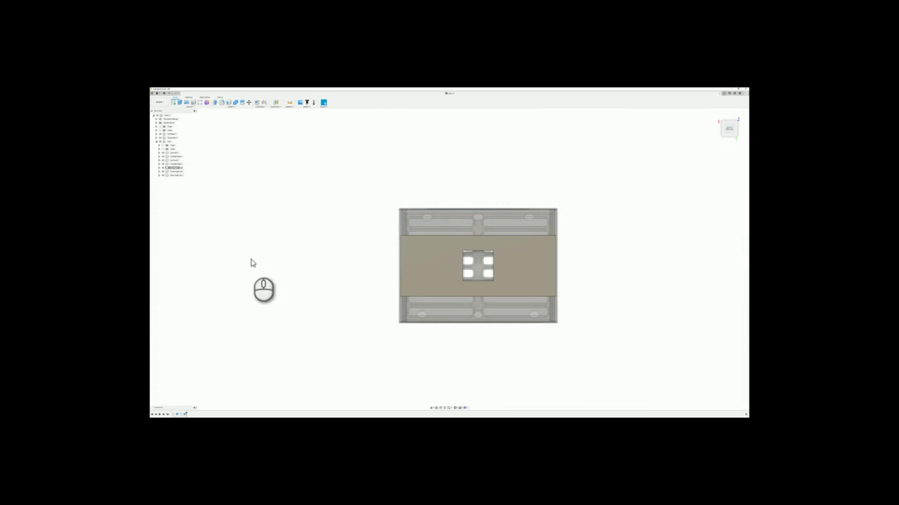
# - Copy the square tube from the lower assembly and paste it into the upper assembly
pyautogui.keyDown('shift'); pyautogui.moveTo(590, 287); pyautogui.dragTo(624, 214, button='middle'); pyautogui.keyUp('shift')
pyautogui.click(156, 139)
pyautogui.click(172, 153)
pyautogui.hotkey('ctrl', 'c')
pyautogui.rightClick(169, 170)
pyautogui.click(183, 234)
pyautogui.press('Return')
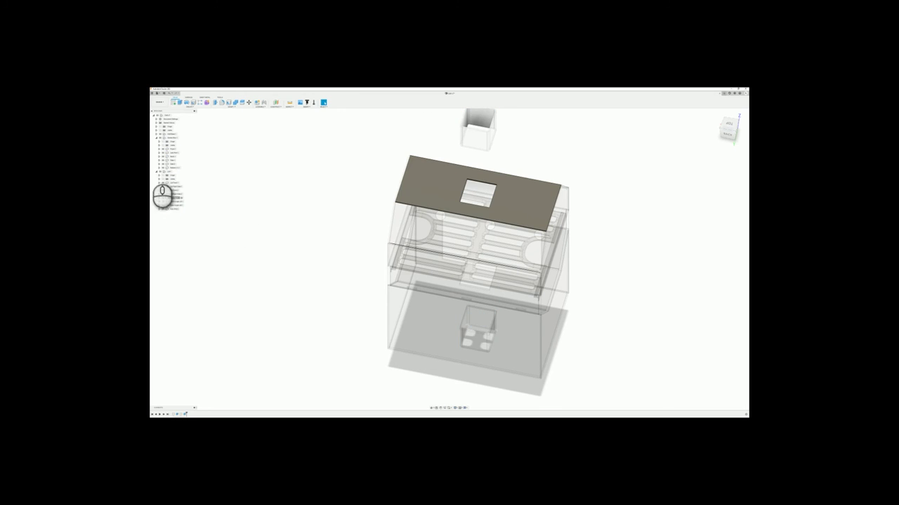
# - Activate the upper assembly and join the pasted square tube into the top panel's square opening as a chimney
pyautogui.click(156, 138)
pyautogui.click(174, 143)
pyautogui.press('j')
pyautogui.keyDown('shift'); pyautogui.moveTo(491, 281); pyautogui.dragTo(501, 197, button='middle'); pyautogui.keyUp('shift')
pyautogui.click(503, 186)
pyautogui.scroll(5, 496, 291)
pyautogui.click(495, 291)
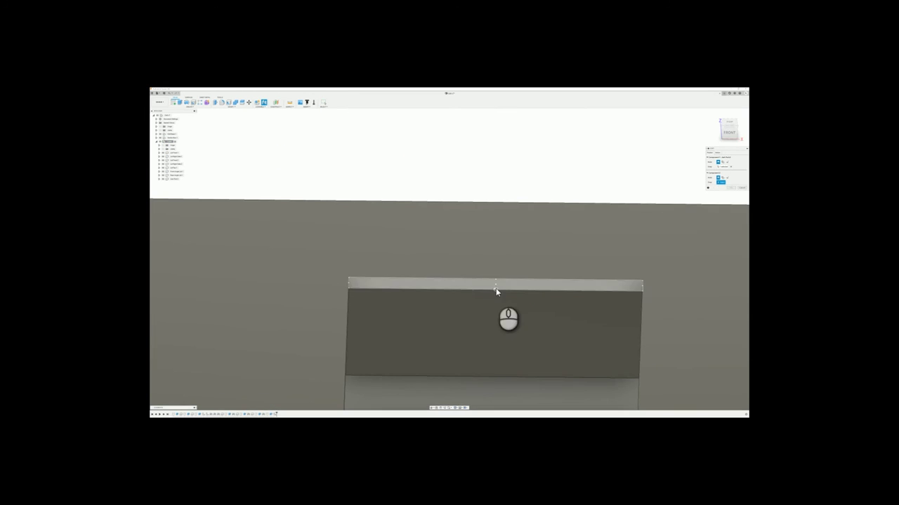
pyautogui.click(497, 291)
pyautogui.moveTo(496, 303); pyautogui.dragTo(497, 285)
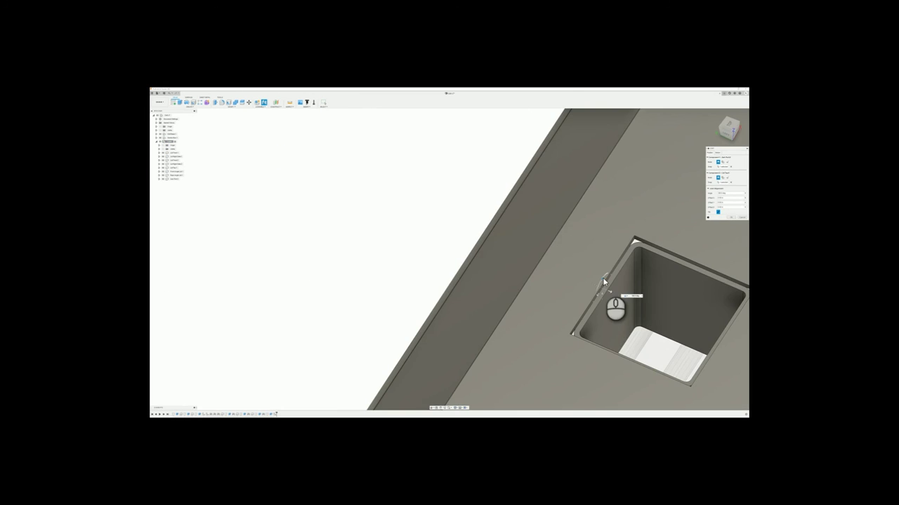
pyautogui.moveTo(602, 277); pyautogui.dragTo(610, 299)
pyautogui.press('Return')
pyautogui.scroll(-5, 492, 302)
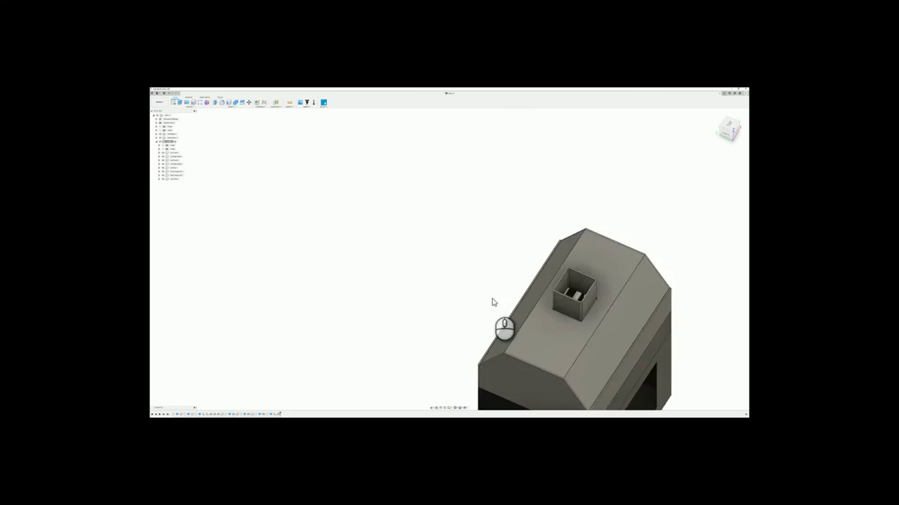
# - Rename the two sloped lid components and activate the front one
pyautogui.keyDown('shift'); pyautogui.moveTo(492, 302); pyautogui.dragTo(398, 302, button='middle'); pyautogui.keyUp('shift')
pyautogui.doubleClick(176, 172)
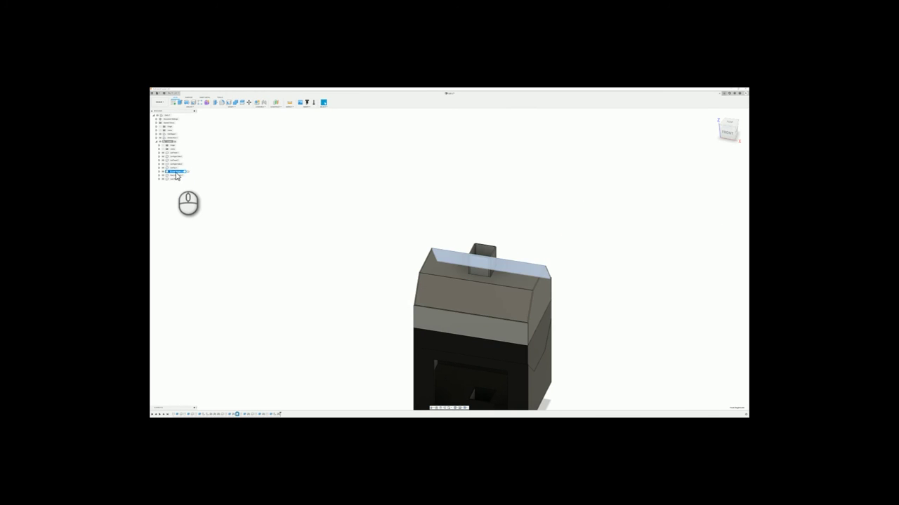
pyautogui.doubleClick(177, 175)
pyautogui.click(184, 175)
# - Sketch a circle centred on the front sloped lid using a corner-to-corner diagonal and cut it through the panel
pyautogui.click(173, 103)
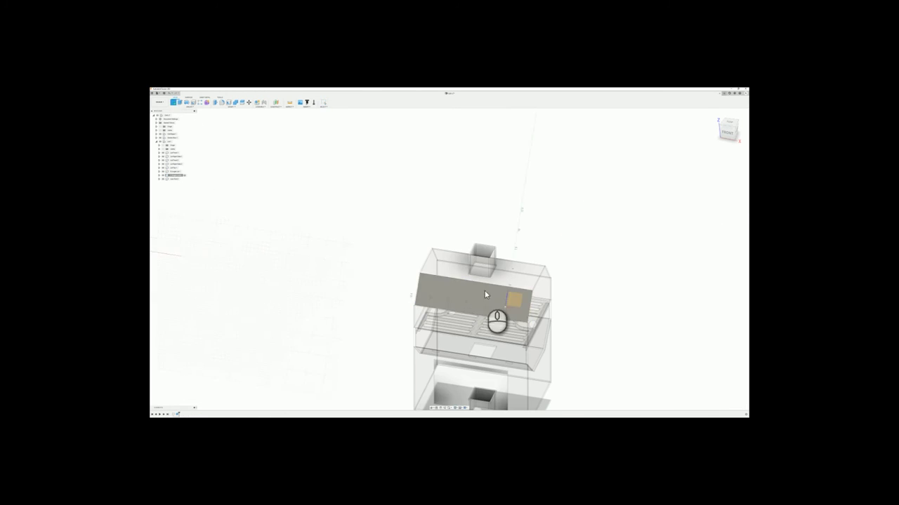
pyautogui.click(484, 290)
pyautogui.scroll(6, 459, 263)
pyautogui.press('l')
pyautogui.click(645, 197)
pyautogui.click(272, 299)
pyautogui.press('Escape')
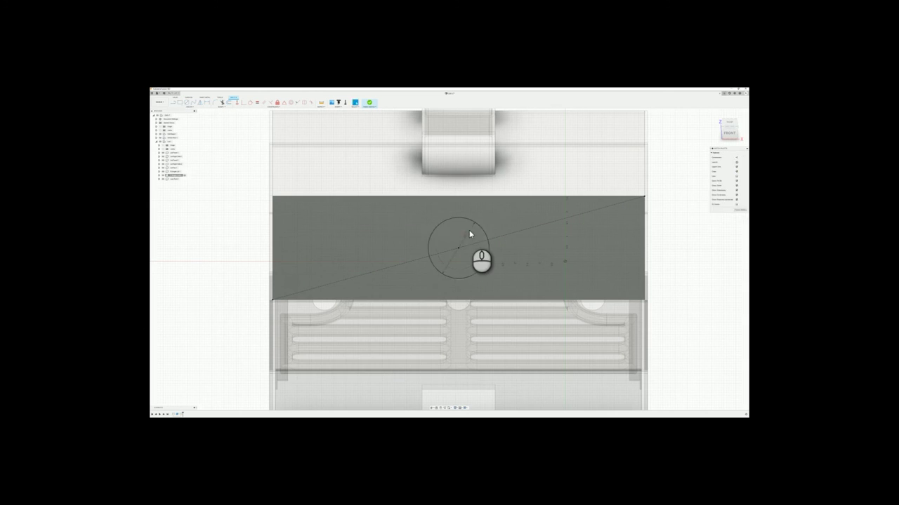
pyautogui.click(469, 234)
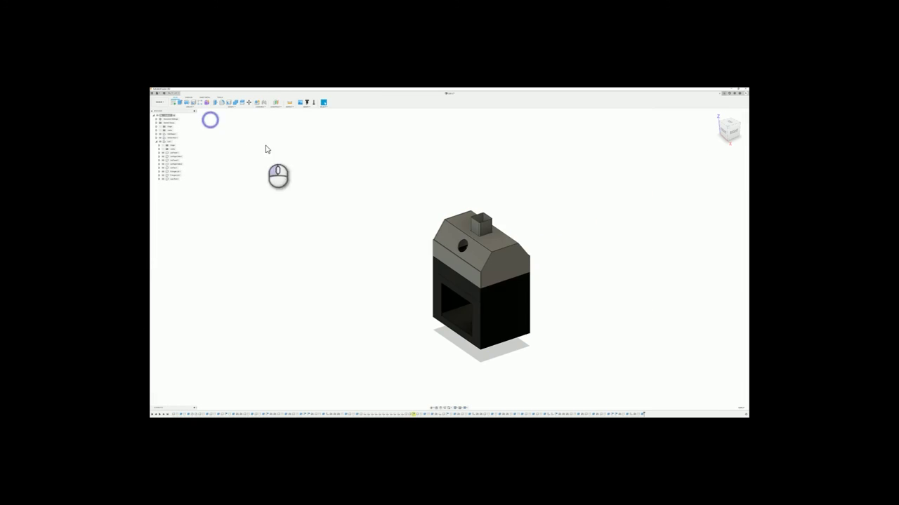
# - Open the McMaster-Carr component catalogue and search for steel hinges
pyautogui.moveTo(264, 147)
pyautogui.keyDown('shift'); pyautogui.mouseDown(button='middle')
pyautogui.moveTo(313, 174)
pyautogui.moveTo(263, 151)
pyautogui.mouseUp(button='middle'); pyautogui.keyUp('shift')
pyautogui.click(306, 106)
pyautogui.click(319, 134)
pyautogui.click(402, 228)
pyautogui.write('steel hig')
pyautogui.press('Return')
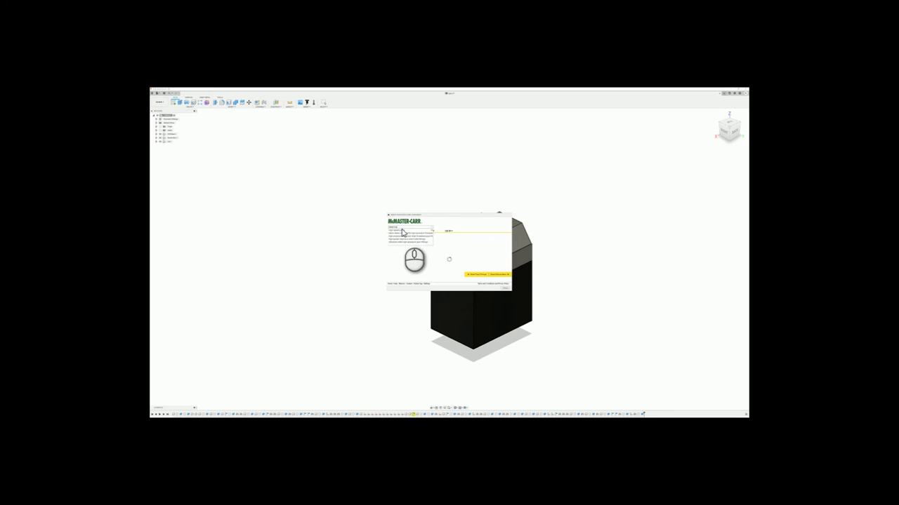
pyautogui.click(411, 261)
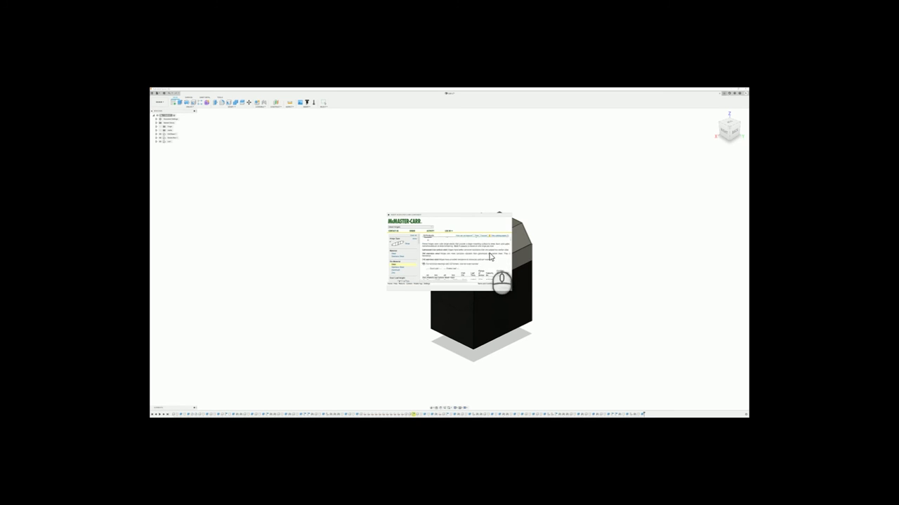
# - Filter the hinge catalogue by type and material, then choose a Surface-Mount Hinge with Holes and insert its model
pyautogui.scroll(-5, 481, 251)
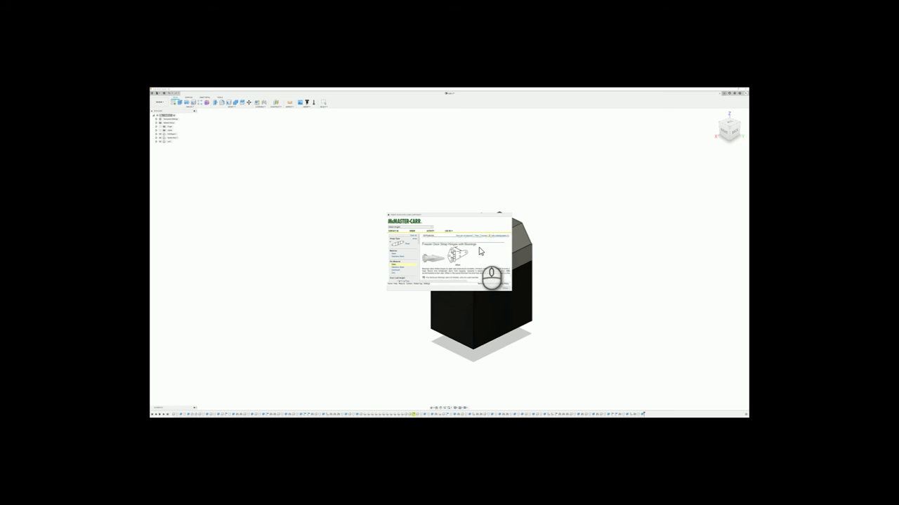
pyautogui.click(413, 258)
pyautogui.click(412, 261)
pyautogui.click(440, 261)
pyautogui.scroll(-3, 443, 254)
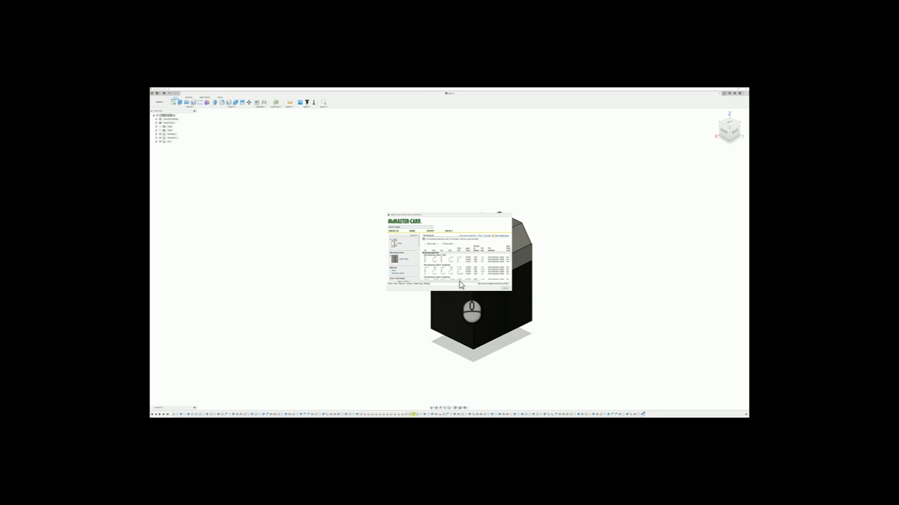
pyautogui.moveTo(459, 280); pyautogui.dragTo(441, 285)
pyautogui.scroll(3, 437, 274)
pyautogui.click(394, 271)
pyautogui.scroll(-1, 398, 268)
pyautogui.click(397, 268)
pyautogui.click(471, 254)
pyautogui.scroll(-1, 424, 260)
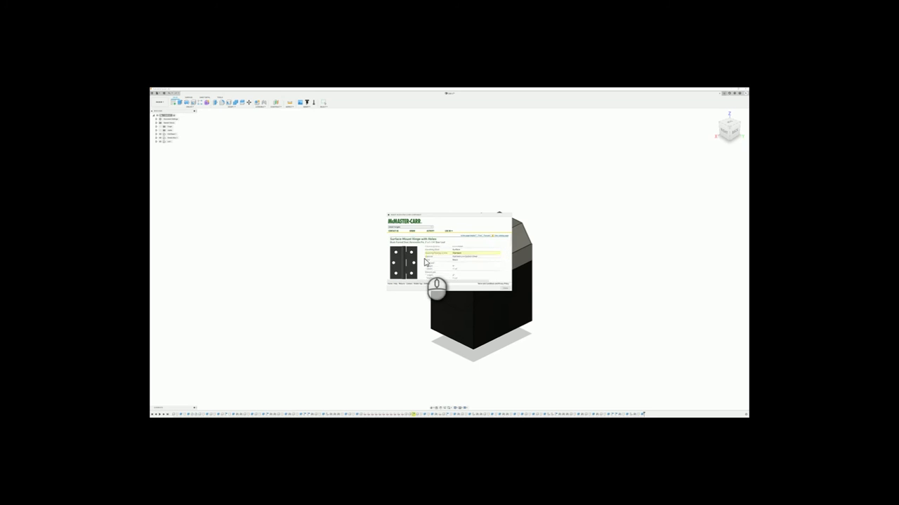
# - Convert the inserted hinge's bodies into separate components for the two leaves and the pin
pyautogui.rightClick(175, 157)
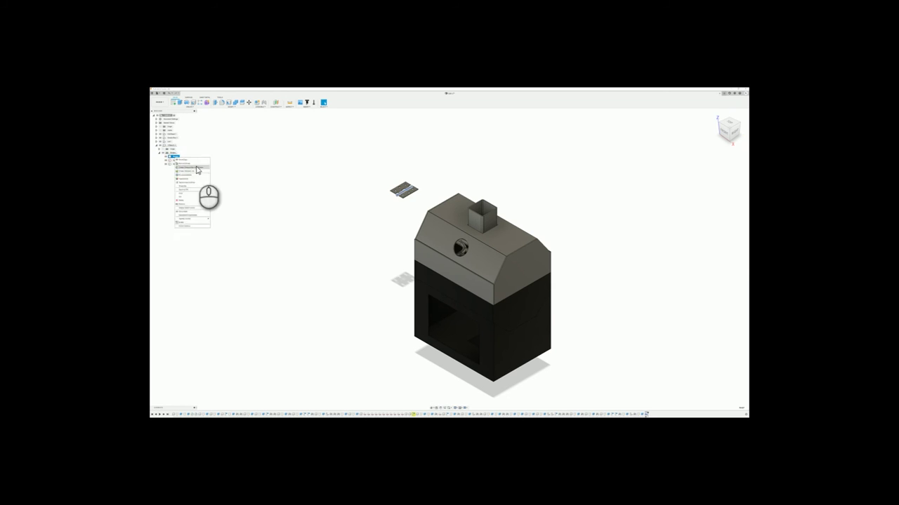
pyautogui.click(196, 172)
pyautogui.scroll(5, 400, 179)
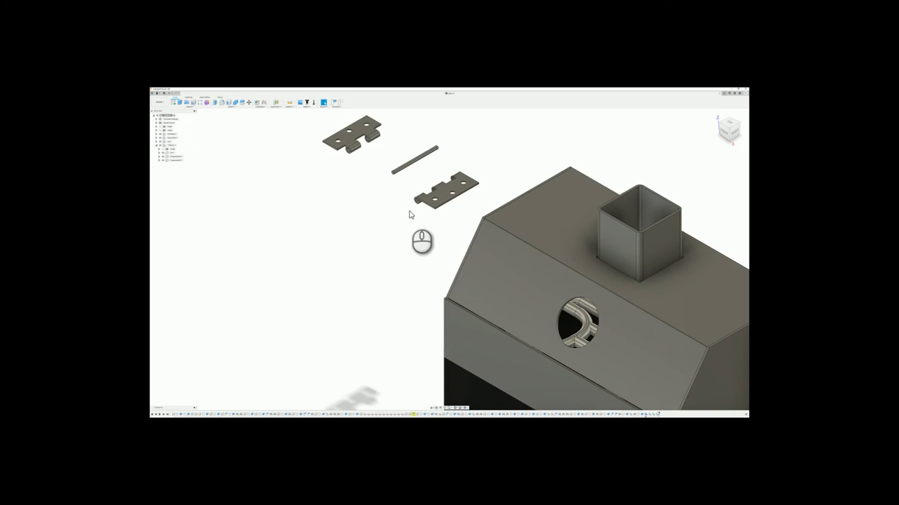
# - Activate the hinge assembly and join its pin and two leaves together at the knuckles
pyautogui.click(180, 144)
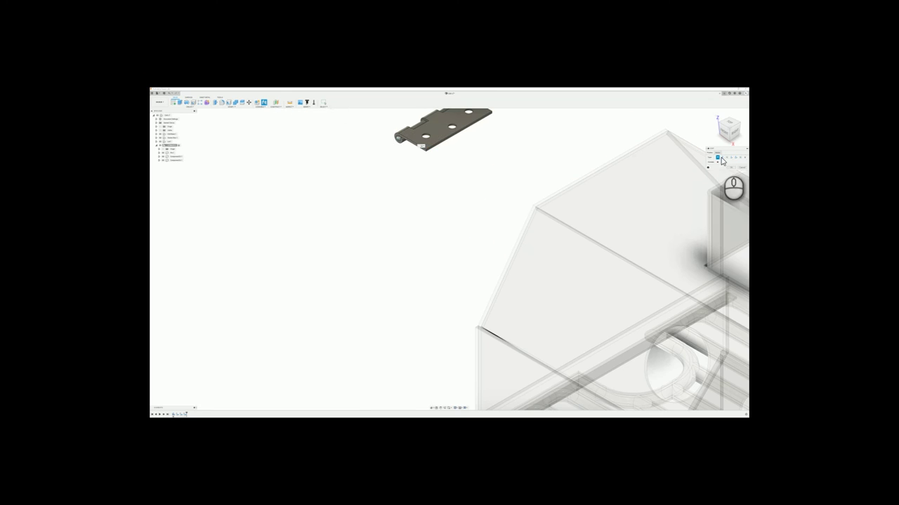
pyautogui.keyDown('shift'); pyautogui.moveTo(399, 259); pyautogui.dragTo(315, 239, button='middle'); pyautogui.keyUp('shift')
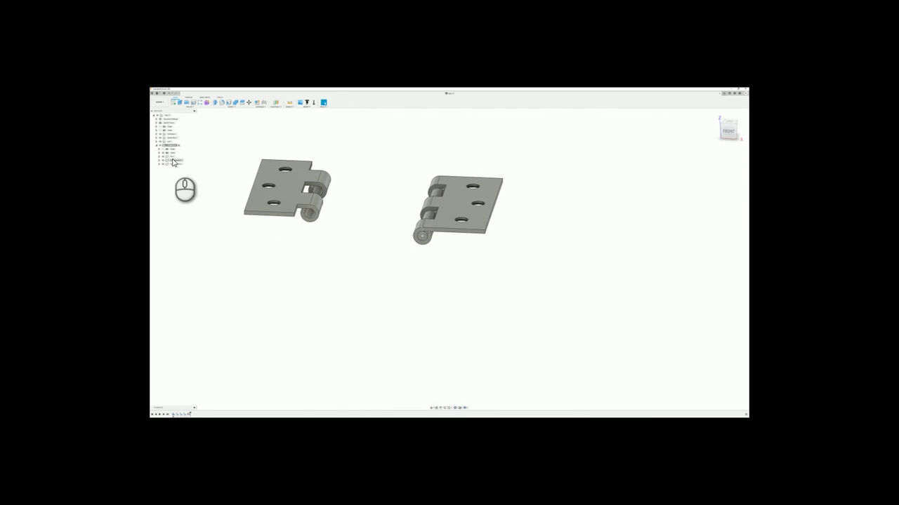
pyautogui.click(311, 211)
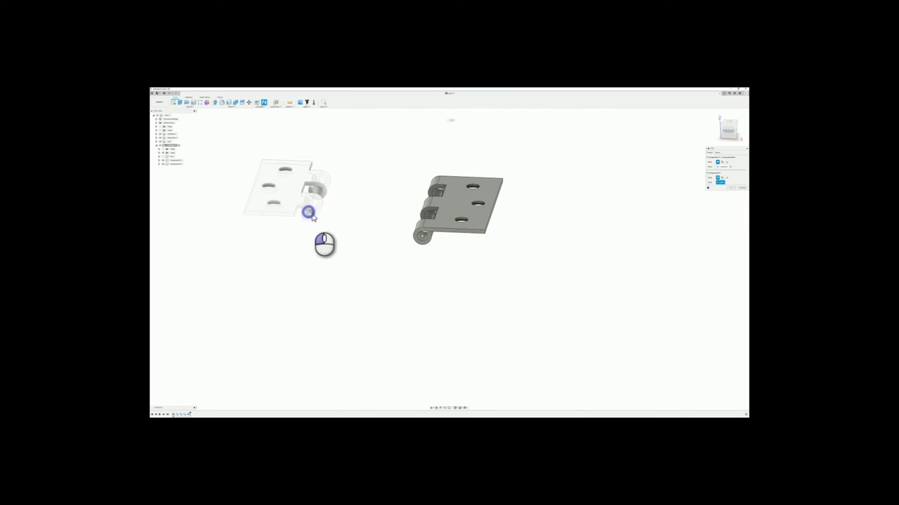
pyautogui.scroll(3, 244, 200)
pyautogui.click(244, 199)
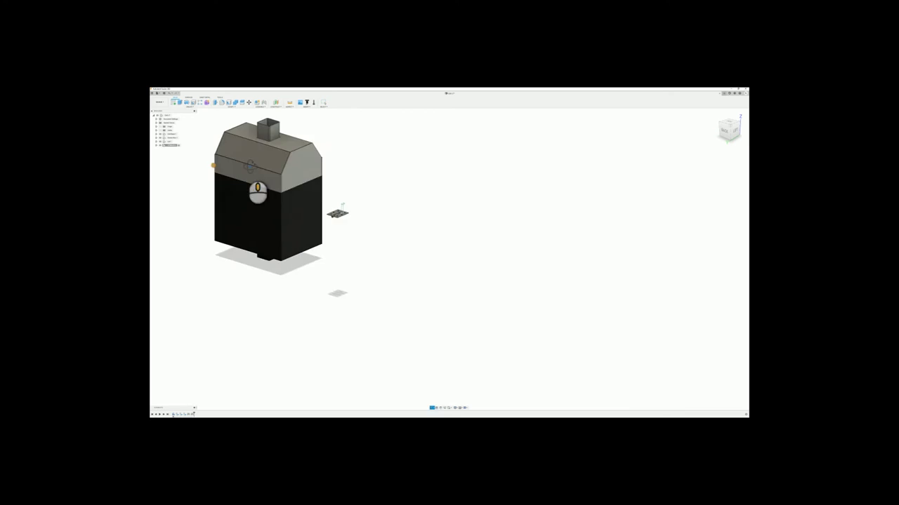
# - Join the first hinge's leaf to the upper edge of the box's back panel, near one end of the seam
pyautogui.scroll(3, 353, 247)
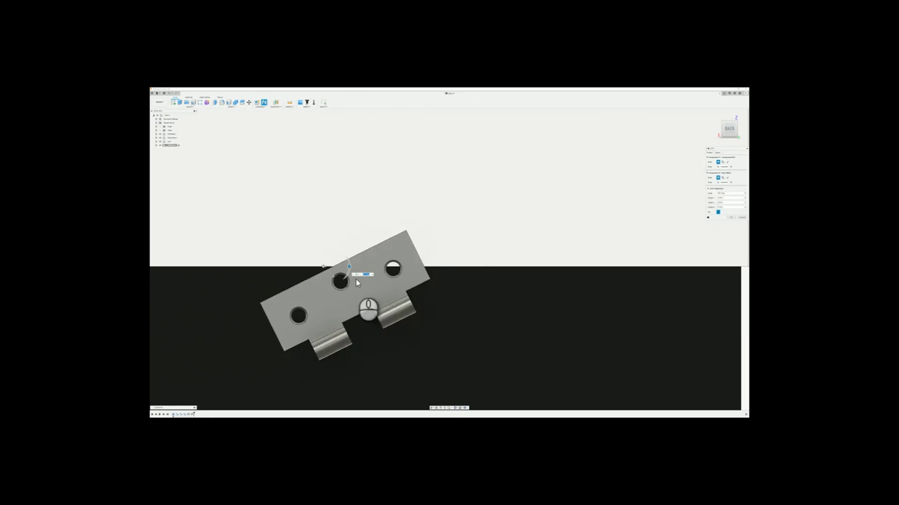
pyautogui.click(717, 157)
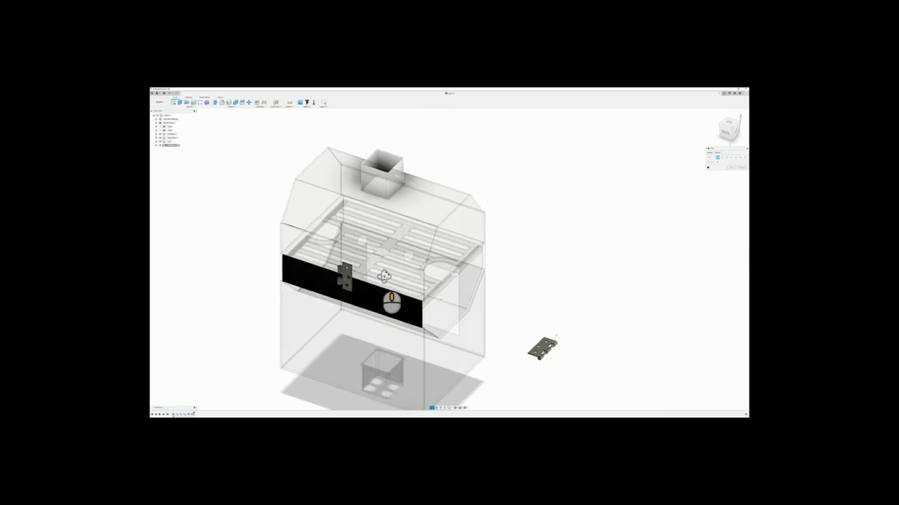
pyautogui.click(365, 321)
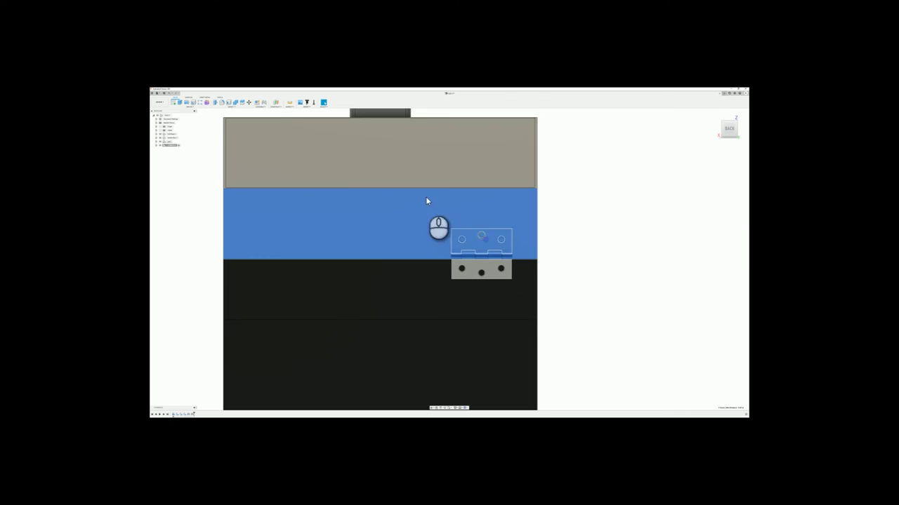
pyautogui.click(730, 174)
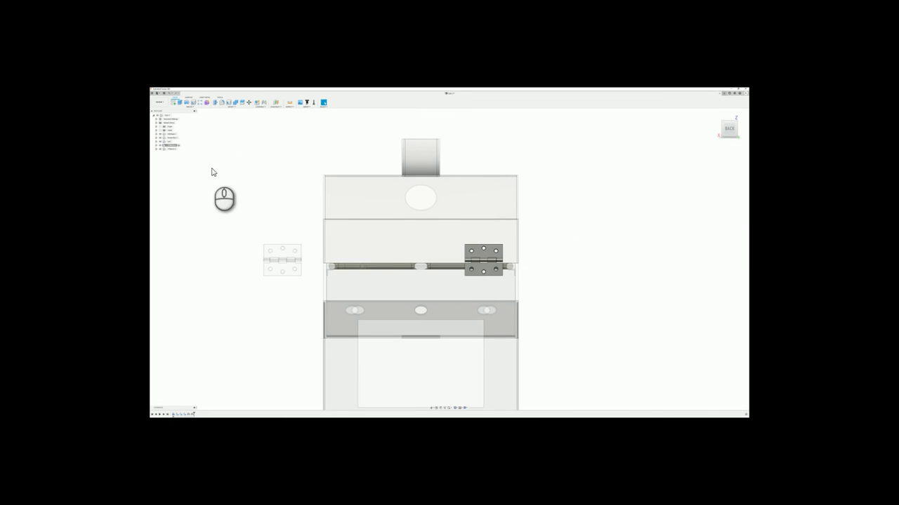
# - Join a copy of the hinge at the other end of the back seam, and attach the lid to a hinge with an As-built Joint
pyautogui.click(173, 114)
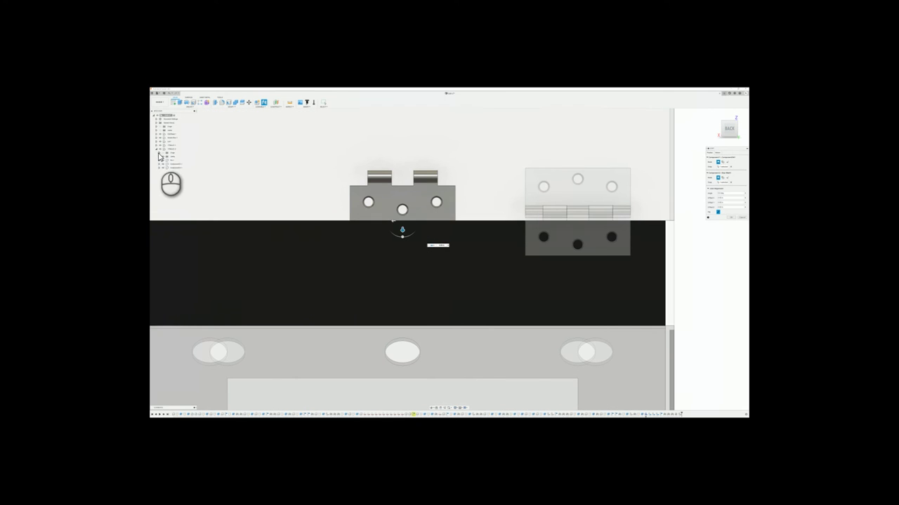
pyautogui.click(467, 294)
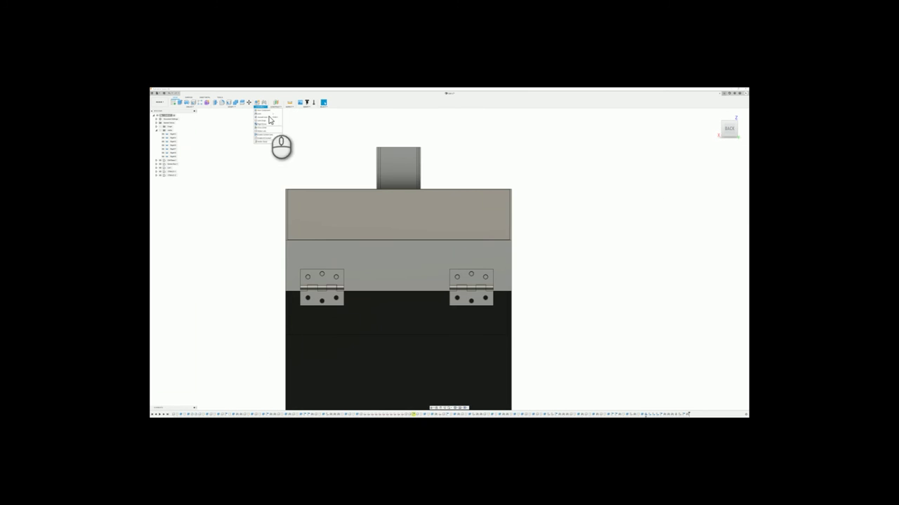
pyautogui.click(269, 118)
pyautogui.click(331, 263)
pyautogui.click(733, 172)
pyautogui.scroll(-3, 620, 288)
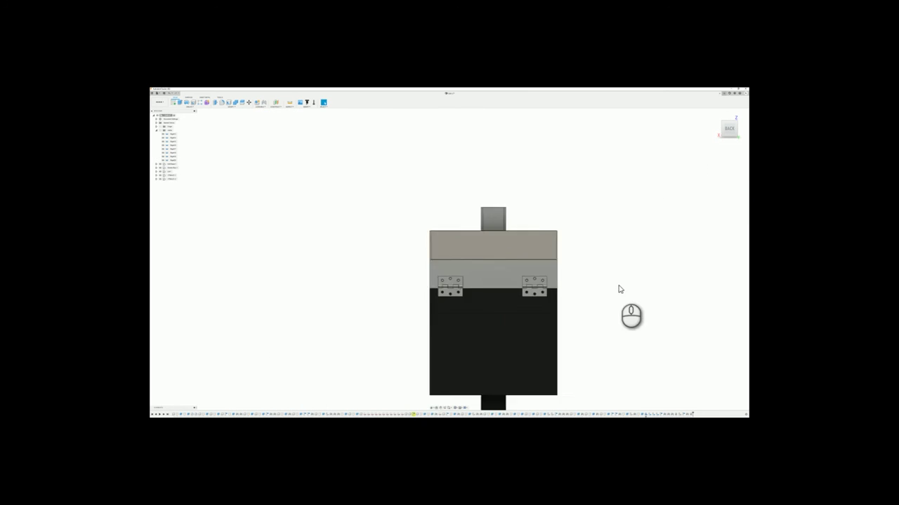
pyautogui.keyDown('shift'); pyautogui.moveTo(619, 288); pyautogui.dragTo(313, 168, button='middle'); pyautogui.keyUp('shift')
pyautogui.keyDown('shift'); pyautogui.moveTo(539, 314); pyautogui.dragTo(520, 307, button='middle'); pyautogui.keyUp('shift')
pyautogui.rightClick(520, 308)
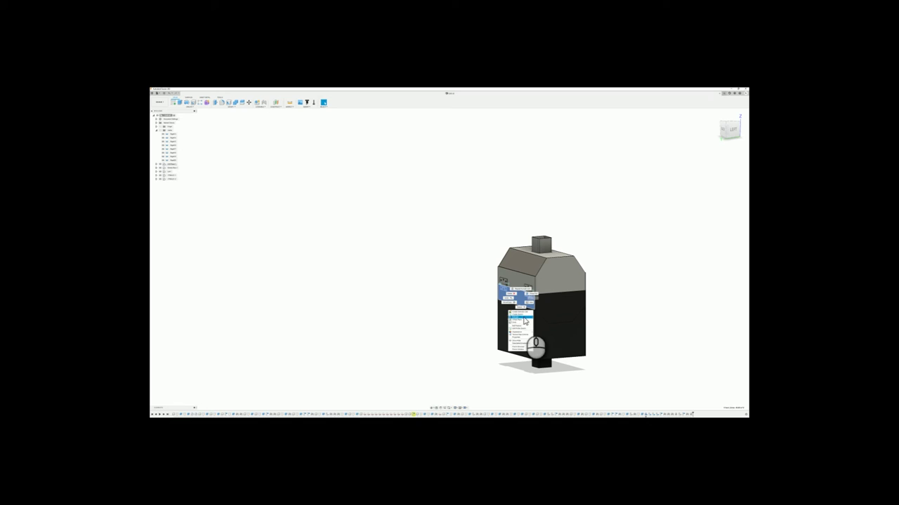
pyautogui.click(166, 166)
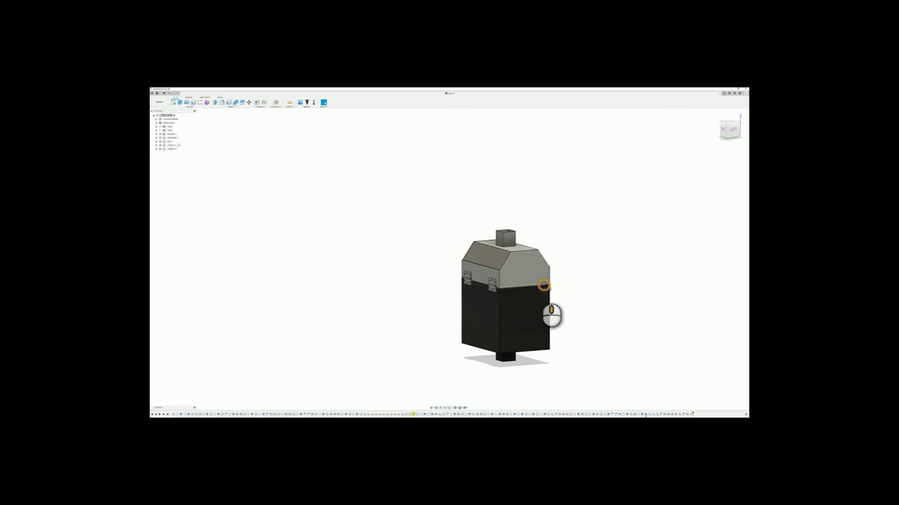
pyautogui.keyDown('shift'); pyautogui.moveTo(550, 315); pyautogui.dragTo(521, 302, button='middle'); pyautogui.keyUp('shift')
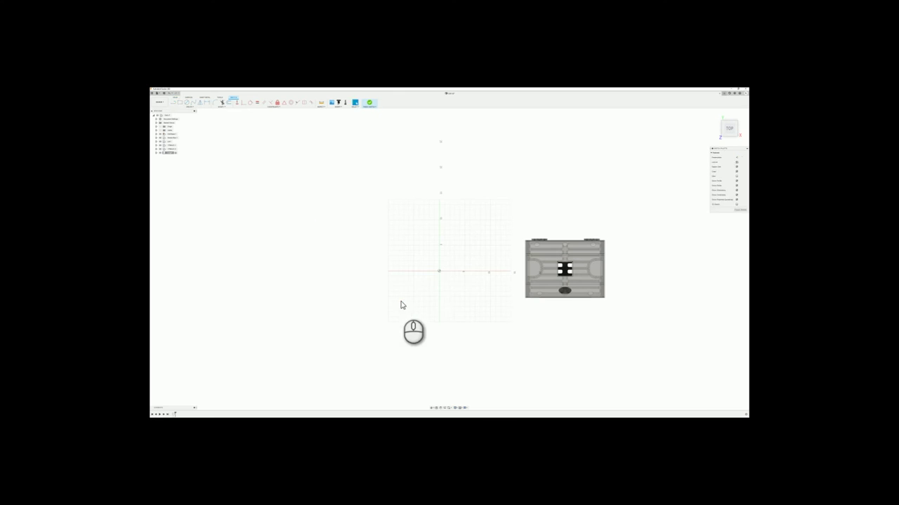
# - Sketch an L-shaped angle profile at the origin from a dimensioned square with offset sides, and extrude it as a leg
pyautogui.click(439, 271)
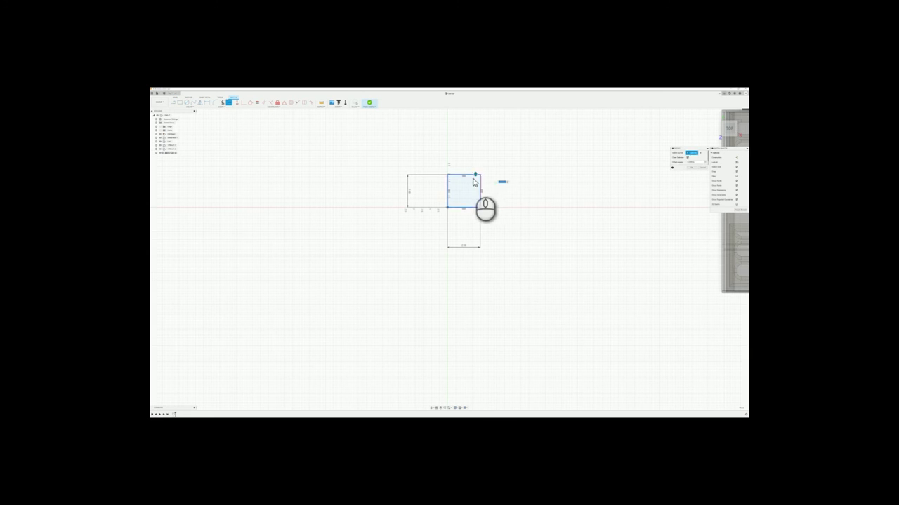
pyautogui.scroll(3, 458, 170)
pyautogui.click(508, 212)
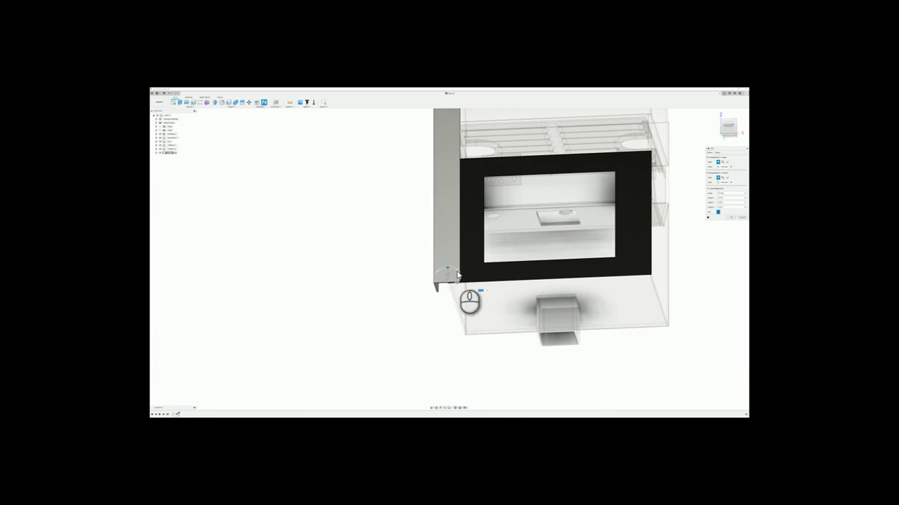
# - Join the angle leg to a lower corner of the box's front panel, offset to overlap the panel and extend downward
pyautogui.scroll(-5, 442, 164)
pyautogui.keyDown('shift'); pyautogui.moveTo(450, 210); pyautogui.dragTo(476, 406, button='middle'); pyautogui.keyUp('shift')
pyautogui.click(728, 137)
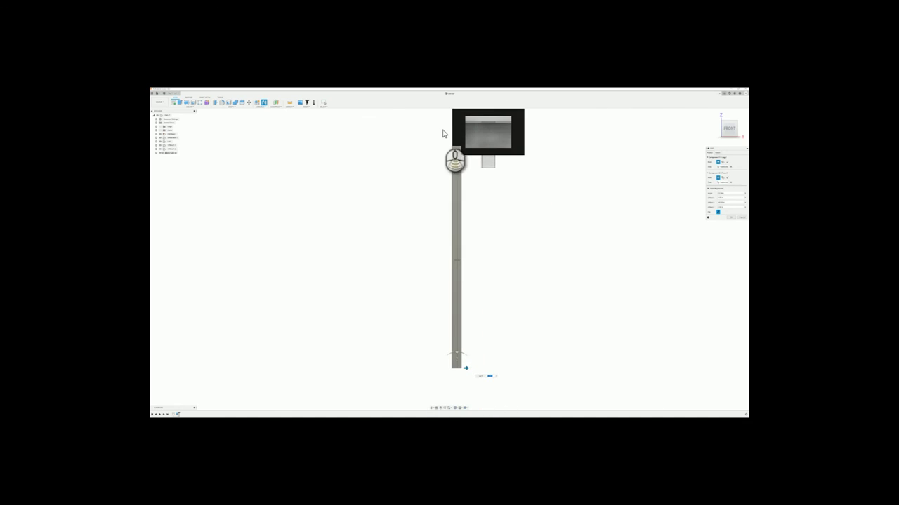
pyautogui.scroll(8, 450, 147)
pyautogui.keyDown('shift'); pyautogui.moveTo(483, 203); pyautogui.dragTo(566, 168, button='middle'); pyautogui.keyUp('shift')
pyautogui.scroll(-8, 490, 230)
pyautogui.scroll(8, 487, 231)
pyautogui.press('Return')
pyautogui.scroll(-8, 598, 254)
pyautogui.moveTo(600, 243); pyautogui.dragTo(450, 270, button='middle')
pyautogui.keyDown('shift'); pyautogui.moveTo(450, 271); pyautogui.dragTo(445, 257, button='middle'); pyautogui.keyUp('shift')
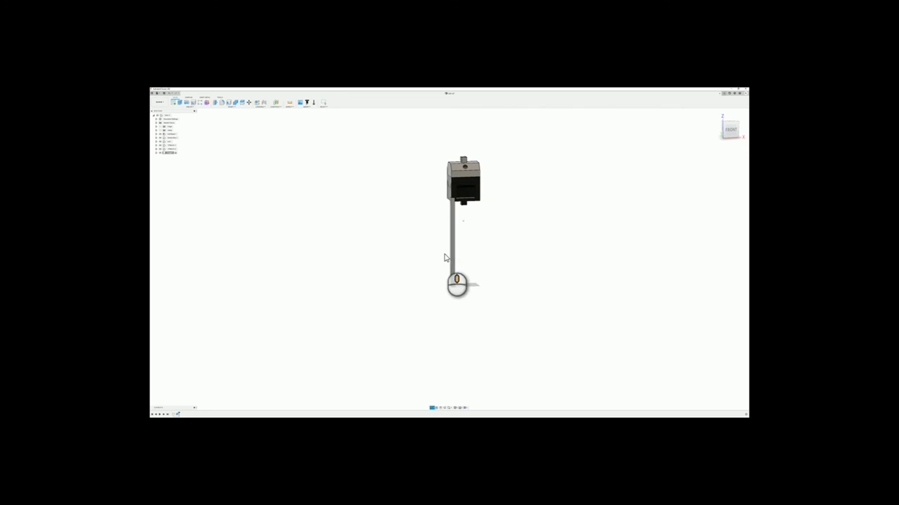
# - Paste three copies of the leg into the main assembly, move them clear of the model, and reactivate the top-level assembly
pyautogui.rightClick(168, 152)
pyautogui.click(179, 209)
pyautogui.rightClick(166, 115)
pyautogui.click(184, 153)
pyautogui.moveTo(455, 247); pyautogui.dragTo(539, 244)
pyautogui.press('Return')
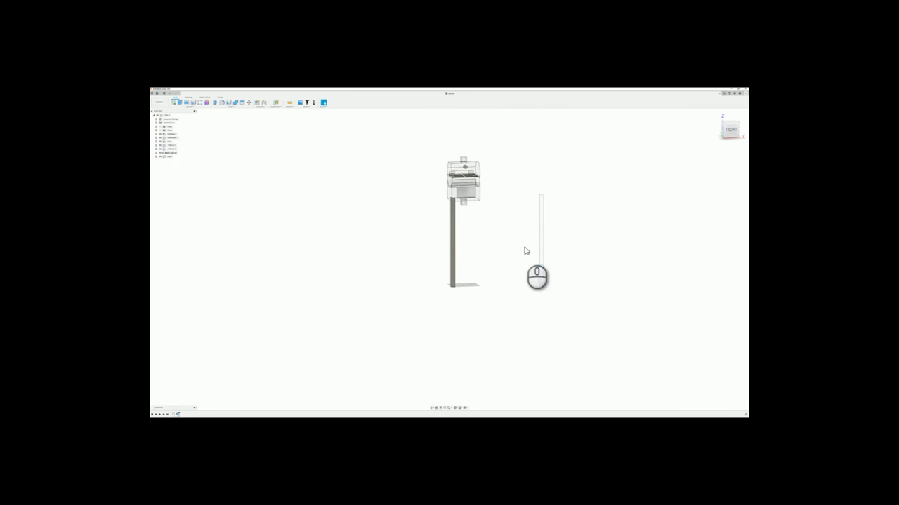
pyautogui.rightClick(166, 115)
pyautogui.click(184, 153)
pyautogui.press('Return')
pyautogui.moveTo(460, 246); pyautogui.dragTo(487, 269)
pyautogui.rightClick(166, 115)
pyautogui.click(183, 153)
pyautogui.press('Return')
pyautogui.click(174, 115)
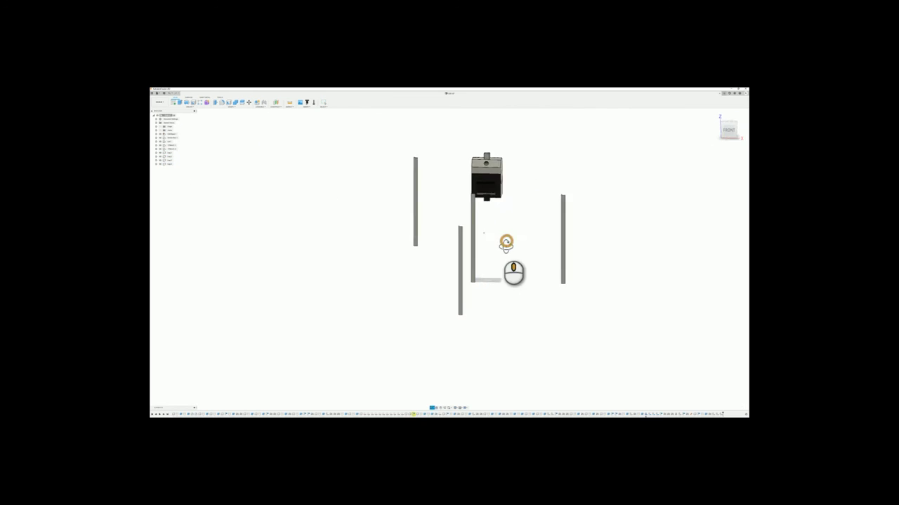
# - Join the second leg to the opposite front corner of the box, offset to match the first leg
pyautogui.scroll(8, 533, 193)
pyautogui.press('j')
pyautogui.click(341, 162)
pyautogui.keyDown('shift'); pyautogui.moveTo(583, 236); pyautogui.dragTo(594, 233, button='middle'); pyautogui.keyUp('shift')
pyautogui.scroll(8, 533, 309)
pyautogui.click(515, 351)
pyautogui.click(727, 130)
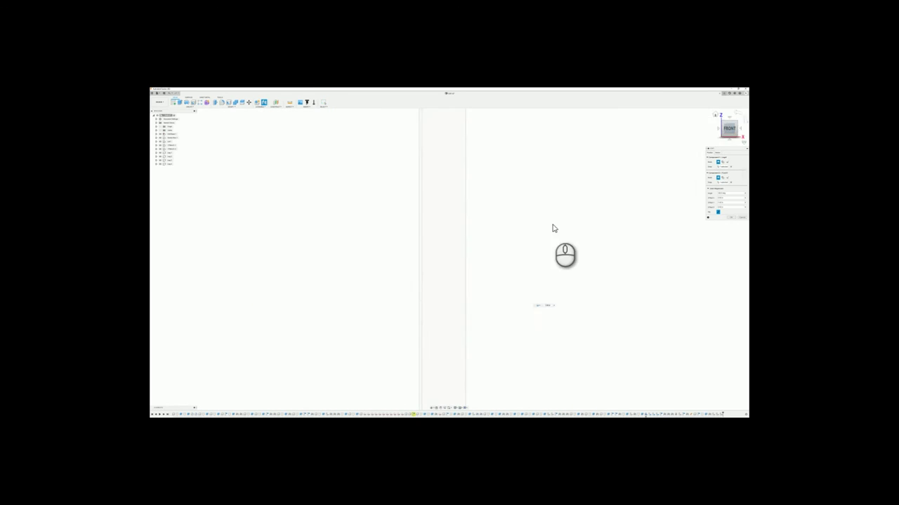
pyautogui.scroll(-5, 520, 135)
pyautogui.moveTo(469, 279); pyautogui.dragTo(466, 248)
pyautogui.press('Return')
# - Join the third leg to a rear corner of the box with the same downward offset
pyautogui.keyDown('shift'); pyautogui.moveTo(466, 249); pyautogui.dragTo(393, 311, button='middle'); pyautogui.keyUp('shift')
pyautogui.press('j')
pyautogui.click(360, 242)
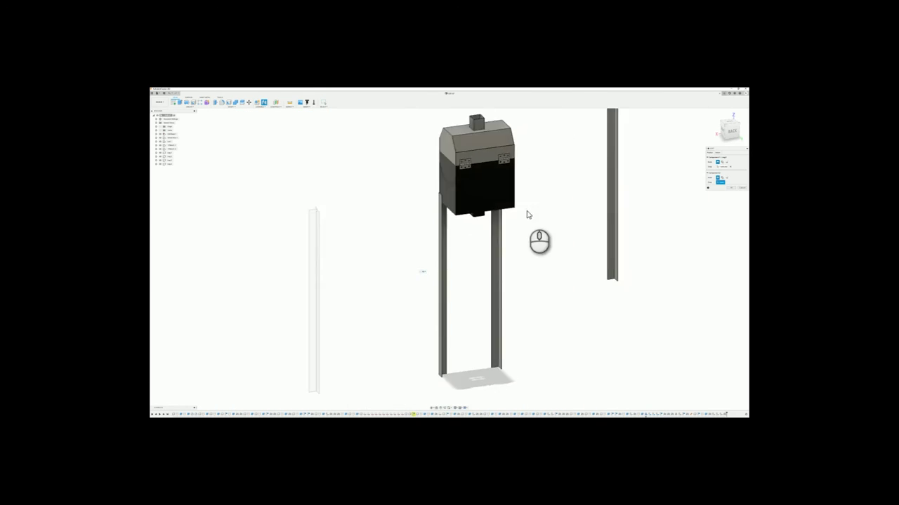
pyautogui.scroll(-8, 523, 214)
pyautogui.click(557, 282)
pyautogui.moveTo(560, 294); pyautogui.dragTo(559, 190)
pyautogui.press('Return')
# - Join the fourth leg to the remaining rear corner of the box, offset downward like the others
pyautogui.scroll(5, 559, 195)
pyautogui.scroll(8, 560, 196)
pyautogui.scroll(-6, 648, 144)
pyautogui.press('j')
pyautogui.click(594, 146)
pyautogui.scroll(6, 528, 243)
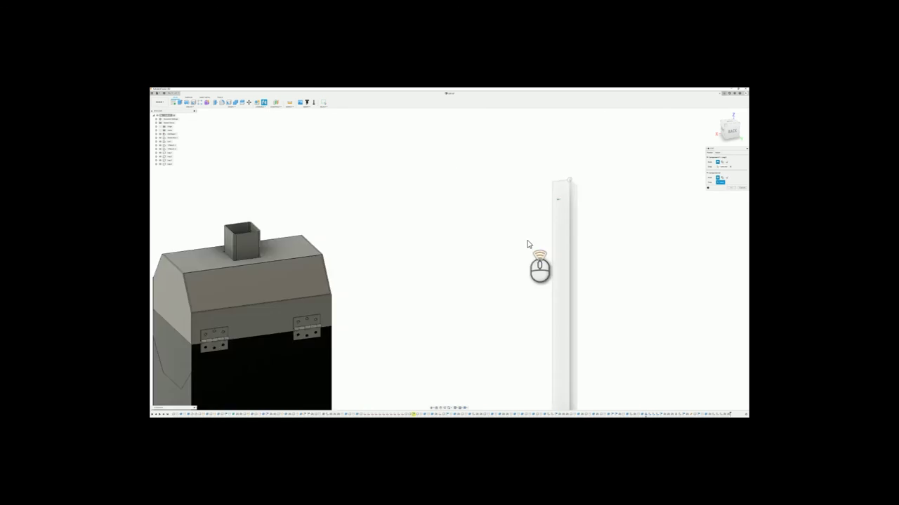
pyautogui.scroll(-8, 485, 382)
pyautogui.click(483, 383)
pyautogui.moveTo(482, 379); pyautogui.dragTo(482, 293)
pyautogui.press('Return')
pyautogui.scroll(10, 492, 302)
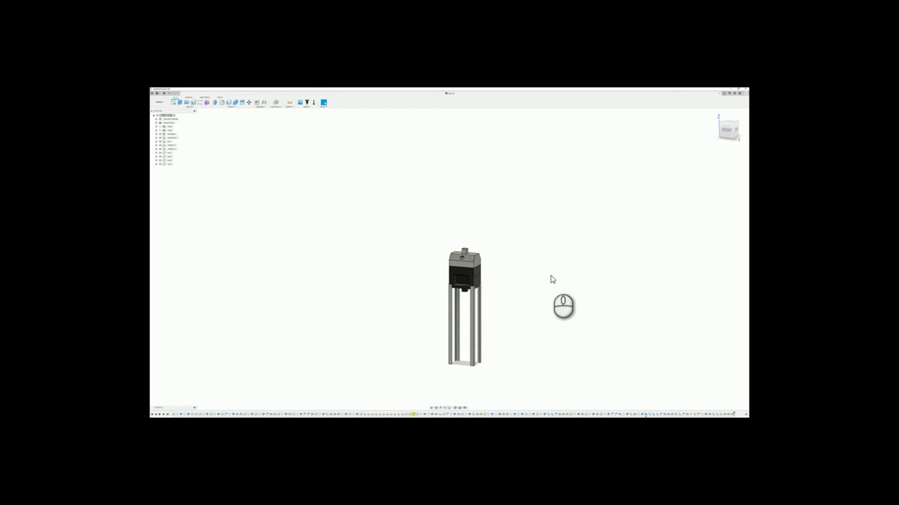
# - Hide the lid and examine the slotted grate, the openings inside the box and the rear hinges
pyautogui.keyDown('shift'); pyautogui.moveTo(505, 313); pyautogui.dragTo(483, 325, button='middle'); pyautogui.keyUp('shift')
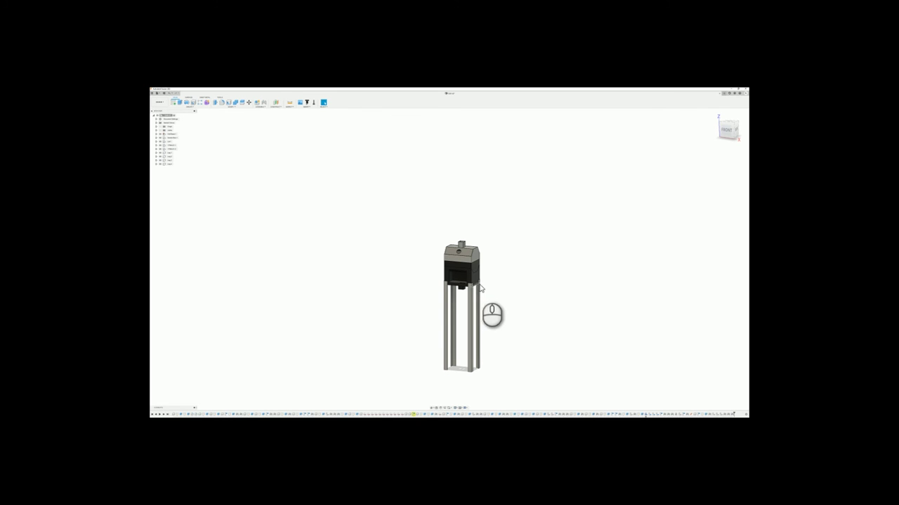
pyautogui.scroll(3, 492, 259)
pyautogui.scroll(2, 489, 257)
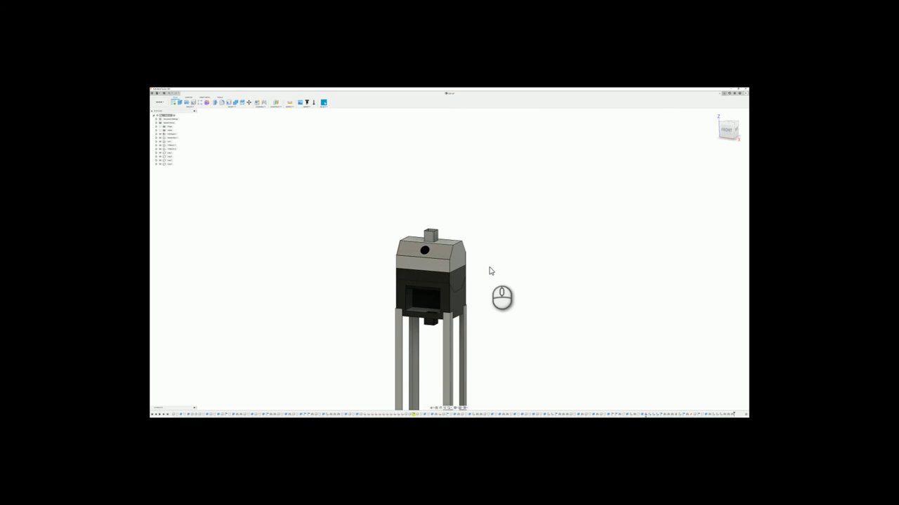
pyautogui.moveTo(490, 266); pyautogui.dragTo(519, 260, button='middle')
pyautogui.scroll(3, 436, 295)
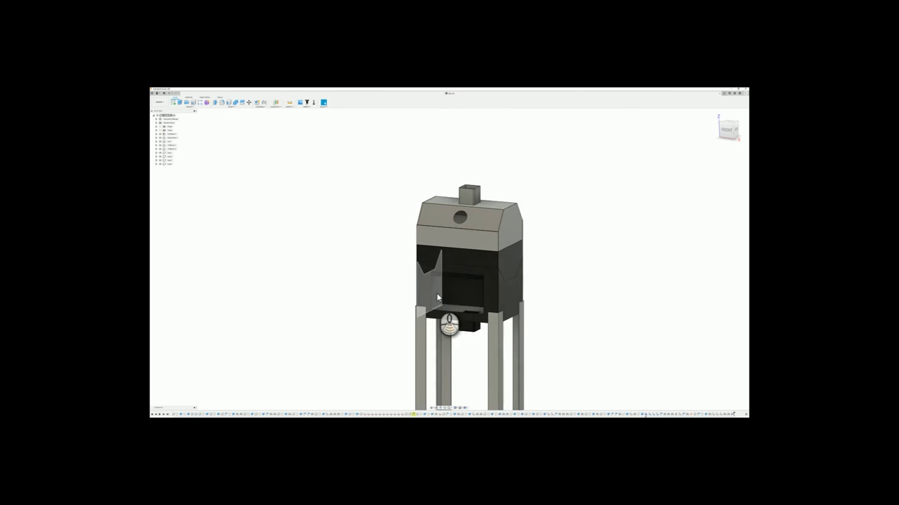
pyautogui.scroll(3, 436, 298)
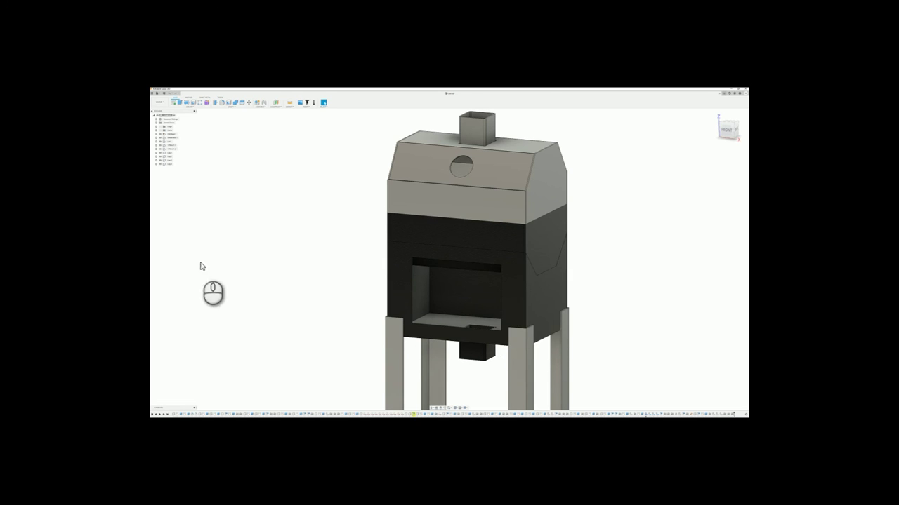
pyautogui.click(161, 142)
pyautogui.keyDown('shift'); pyautogui.moveTo(317, 161); pyautogui.dragTo(321, 177, button='middle'); pyautogui.keyUp('shift')
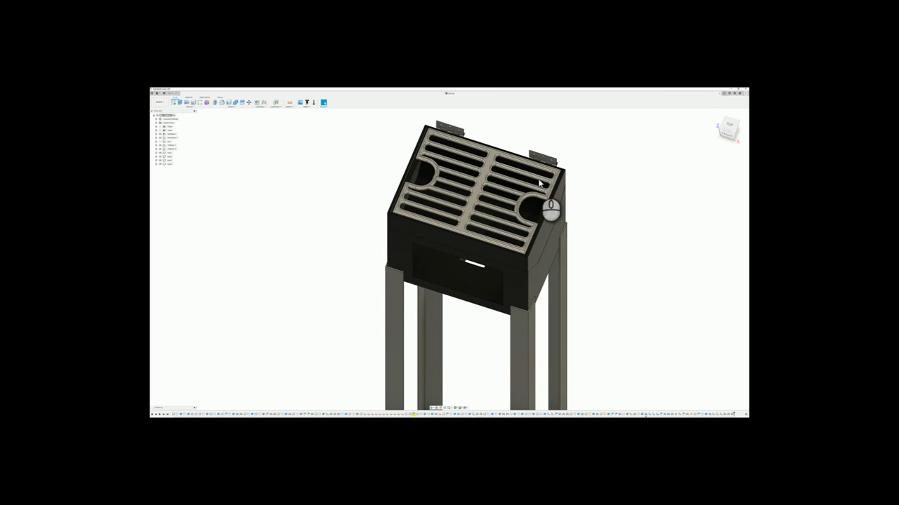
pyautogui.scroll(5, 500, 193)
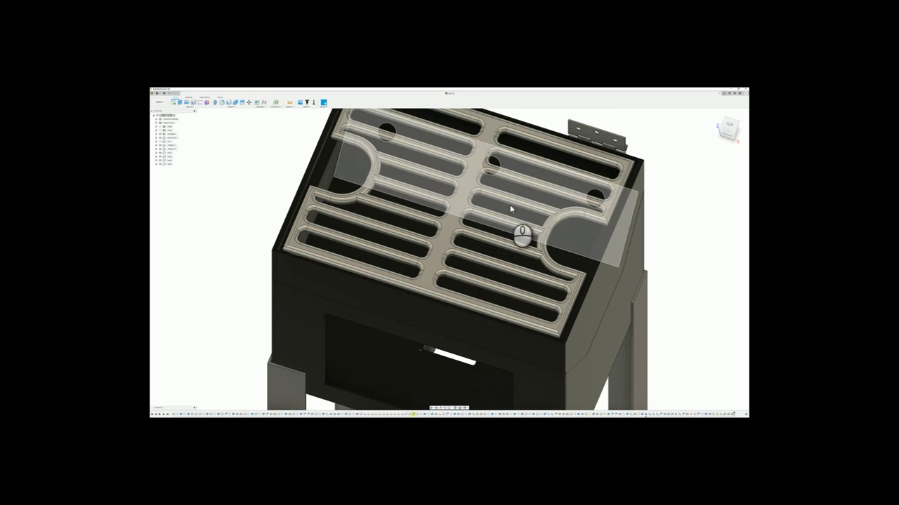
pyautogui.keyDown('shift'); pyautogui.moveTo(506, 226); pyautogui.dragTo(534, 249, button='middle'); pyautogui.keyUp('shift')
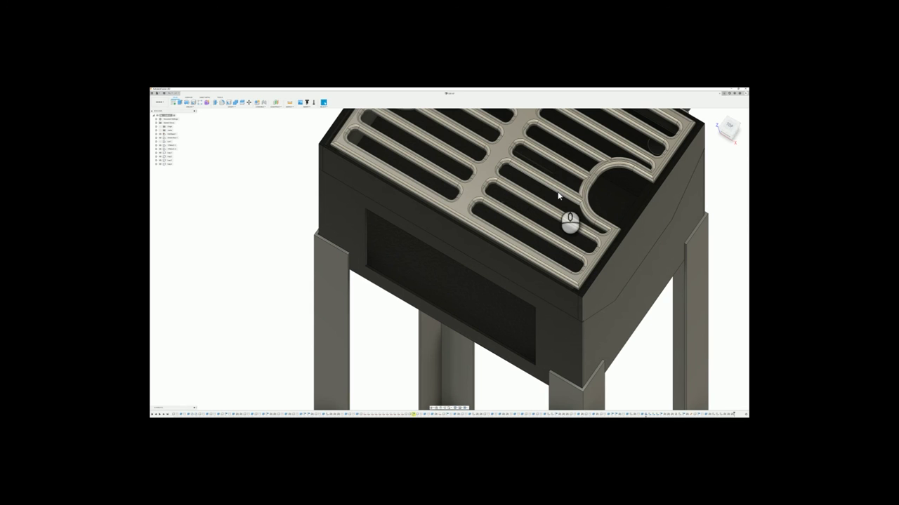
pyautogui.keyDown('shift'); pyautogui.moveTo(526, 283); pyautogui.dragTo(534, 279, button='middle'); pyautogui.keyUp('shift')
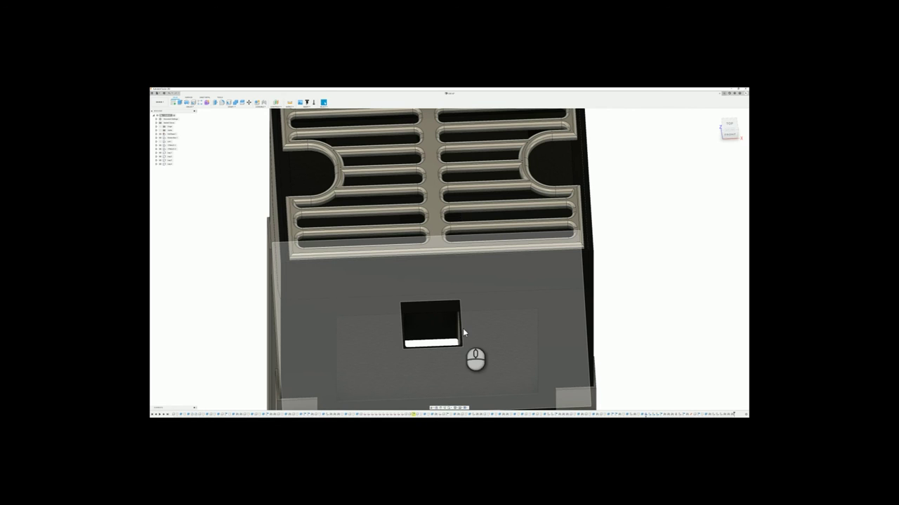
pyautogui.scroll(-5, 491, 291)
pyautogui.scroll(-3, 521, 259)
pyautogui.keyDown('shift'); pyautogui.moveTo(583, 257); pyautogui.dragTo(558, 250, button='middle'); pyautogui.keyUp('shift')
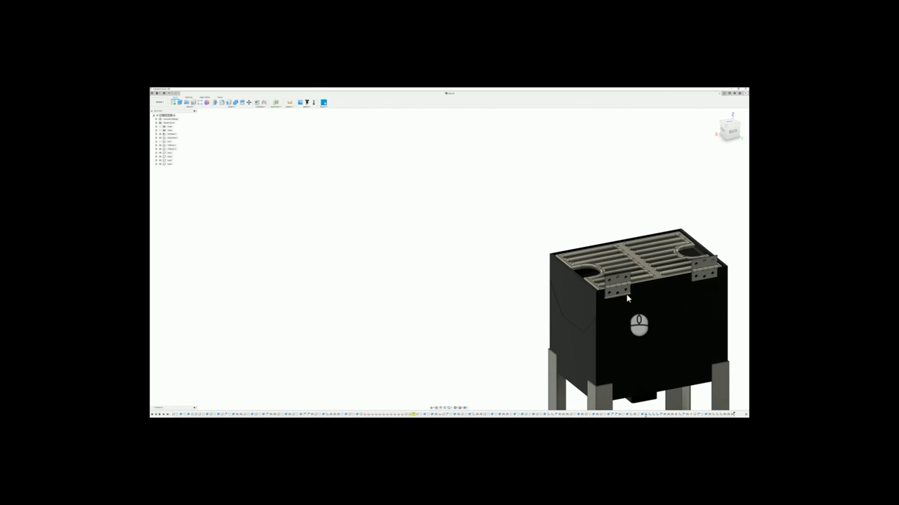
pyautogui.moveTo(624, 294); pyautogui.dragTo(552, 295, button='middle')
pyautogui.scroll(3, 624, 291)
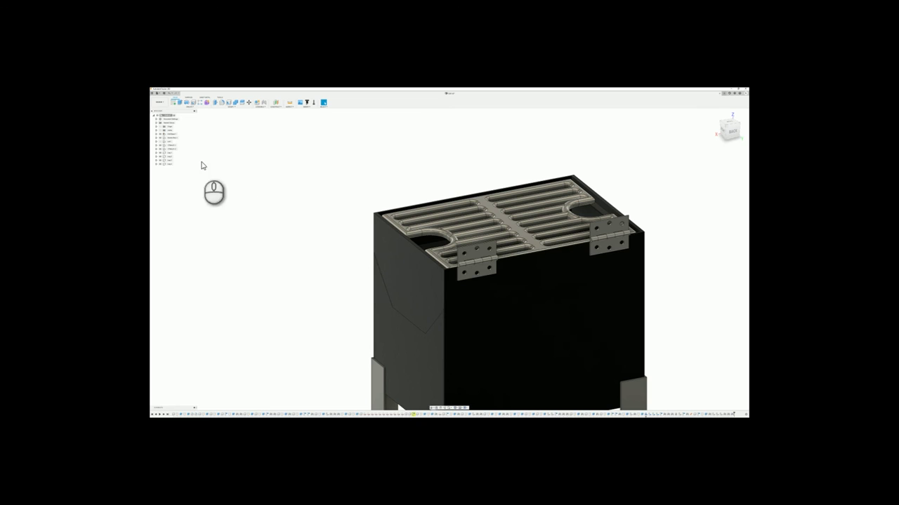
# - Show the lid again and examine the completed assembly, including its round vent, chimney, front opening and legs
pyautogui.click(160, 141)
pyautogui.click(161, 144)
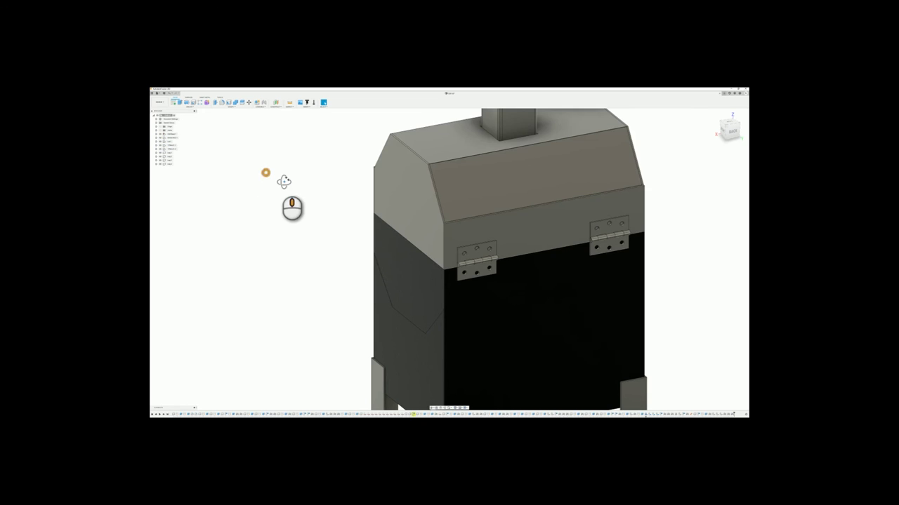
pyautogui.keyDown('shift'); pyautogui.moveTo(285, 181); pyautogui.dragTo(477, 249, button='middle'); pyautogui.keyUp('shift')
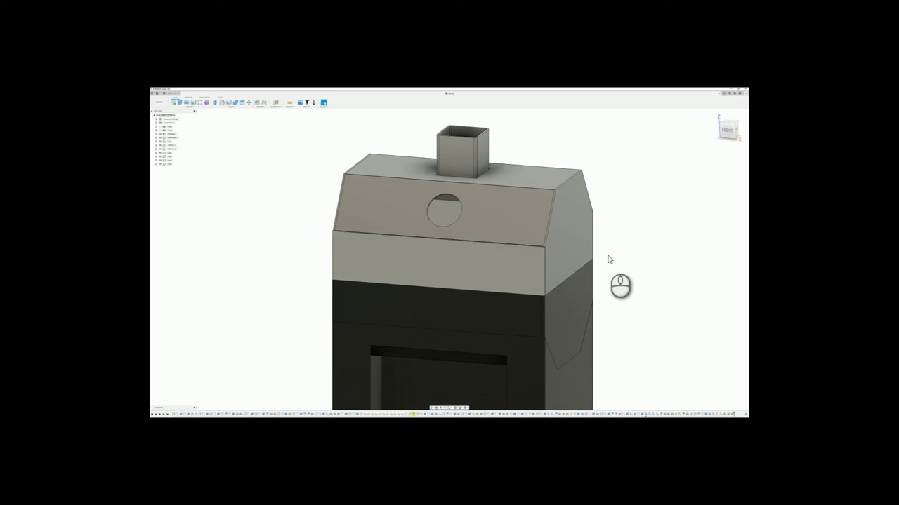
pyautogui.scroll(-3, 608, 259)
pyautogui.keyDown('shift'); pyautogui.moveTo(610, 257); pyautogui.dragTo(539, 274, button='middle'); pyautogui.keyUp('shift')
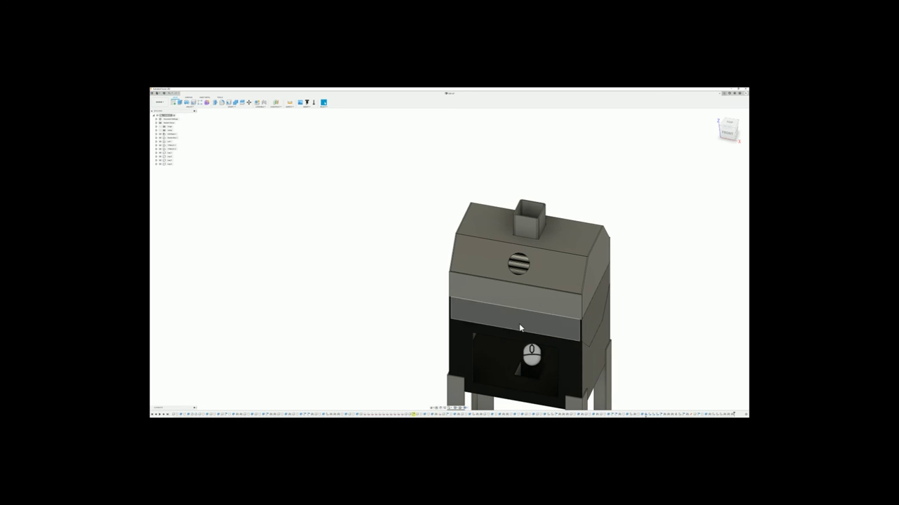
pyautogui.scroll(-3, 632, 295)
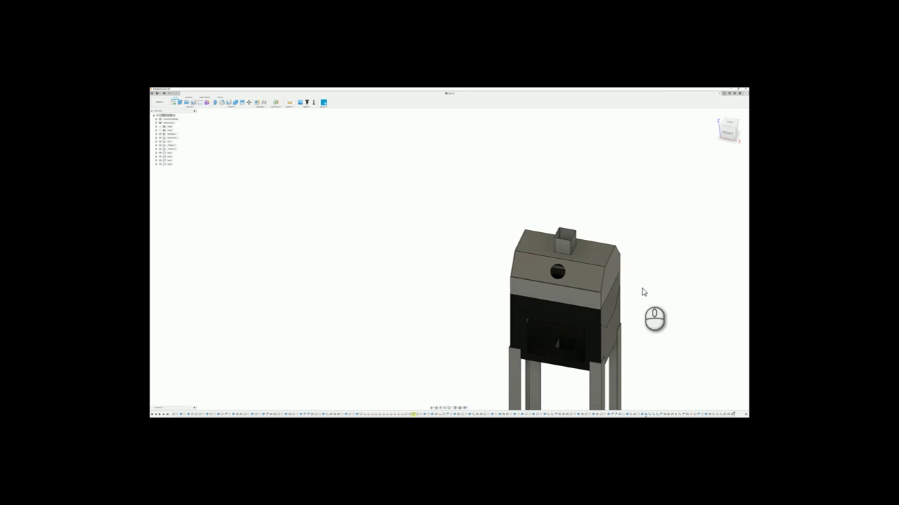
pyautogui.moveTo(643, 293); pyautogui.dragTo(622, 260, button='middle')
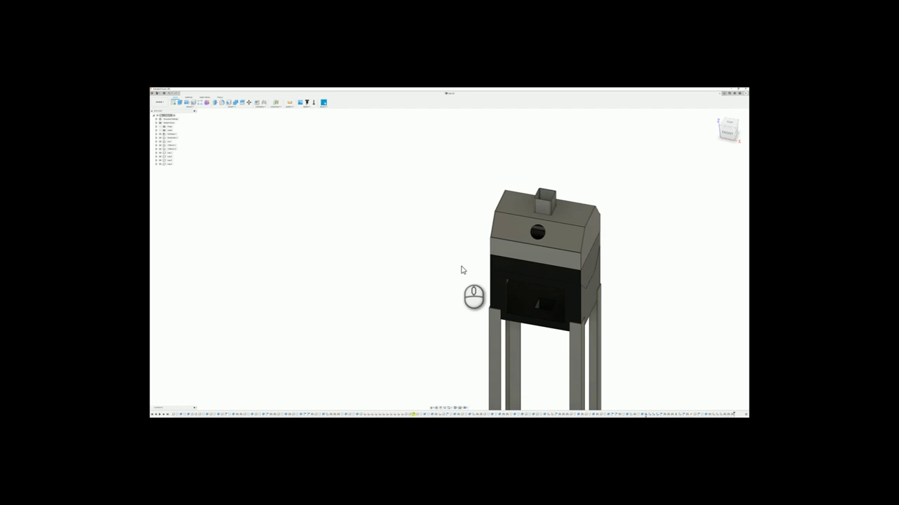
pyautogui.moveTo(462, 270); pyautogui.dragTo(387, 248, button='middle')
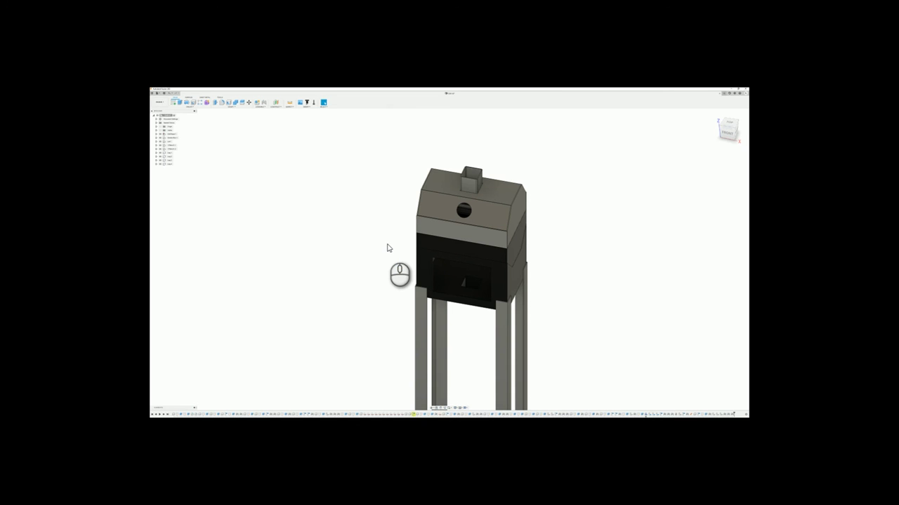